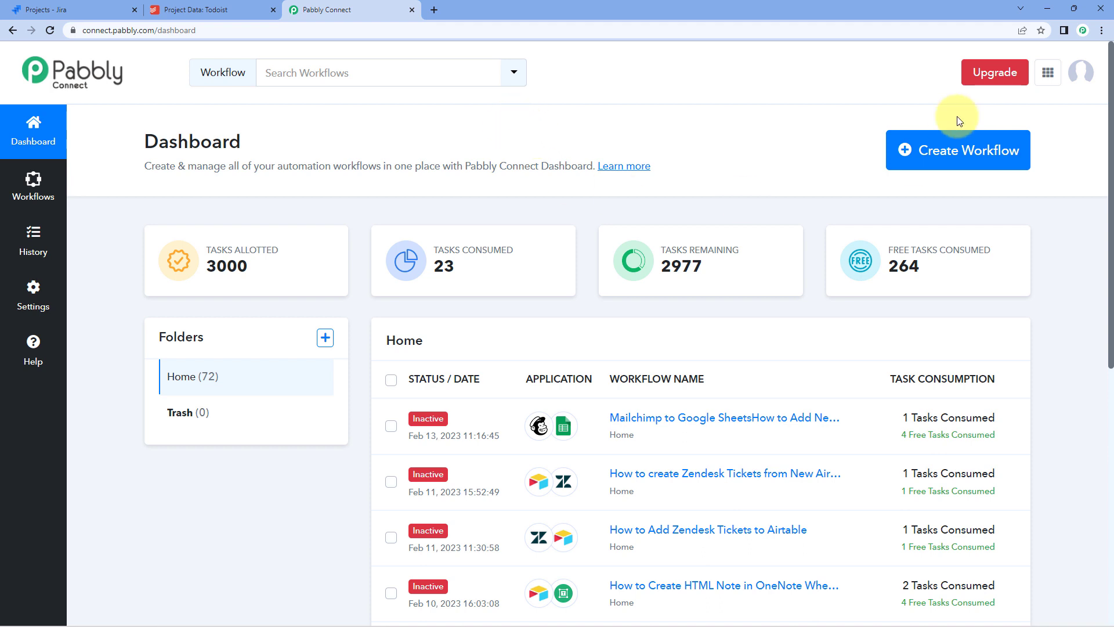
# Step: Create a new workflow named "Jira to Todoist"
pyautogui.click(907, 149)
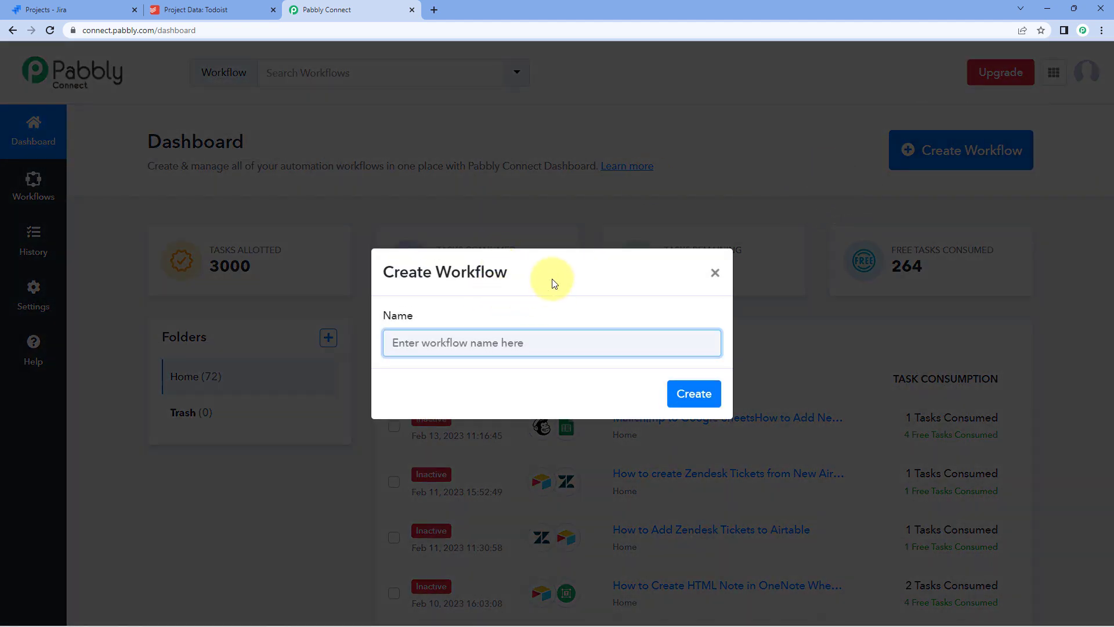
pyautogui.write('Jira to Todoist')
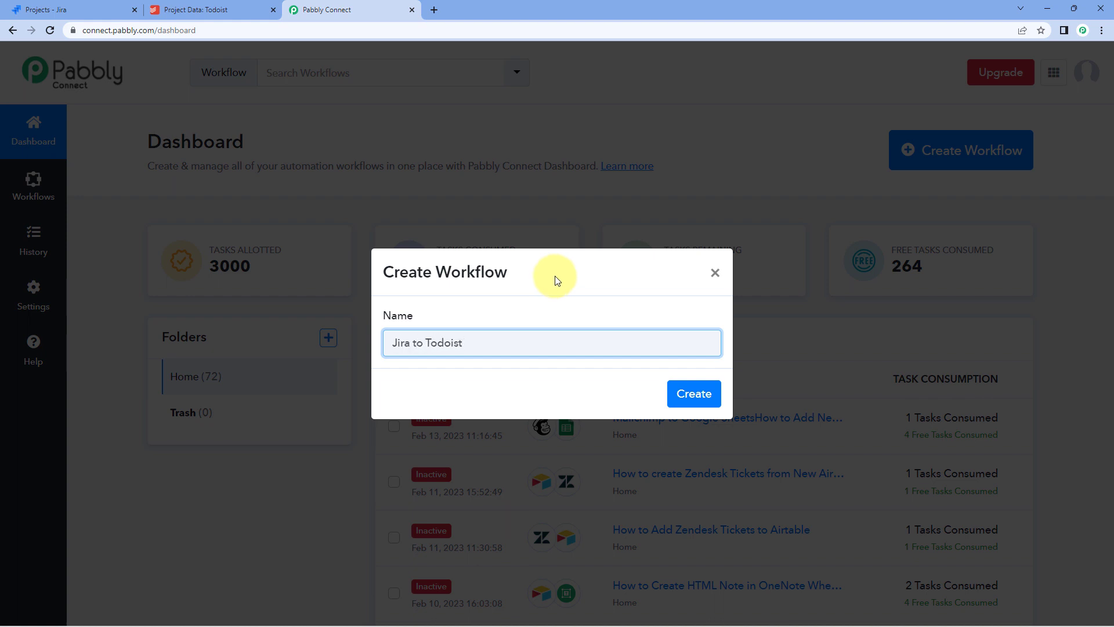
pyautogui.click(702, 393)
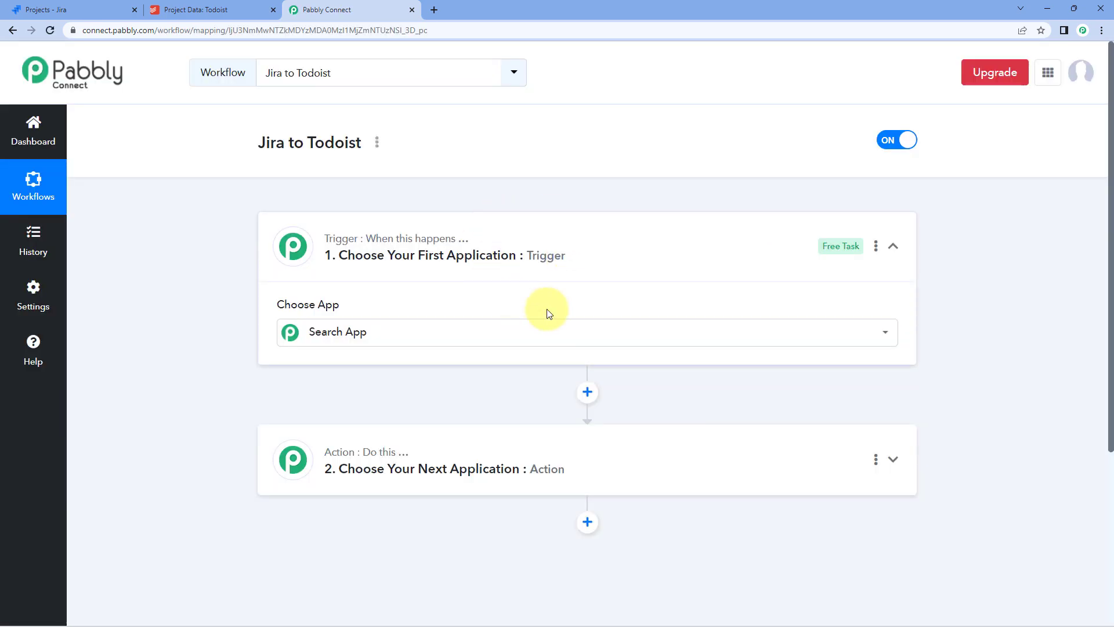
pyautogui.click(549, 325)
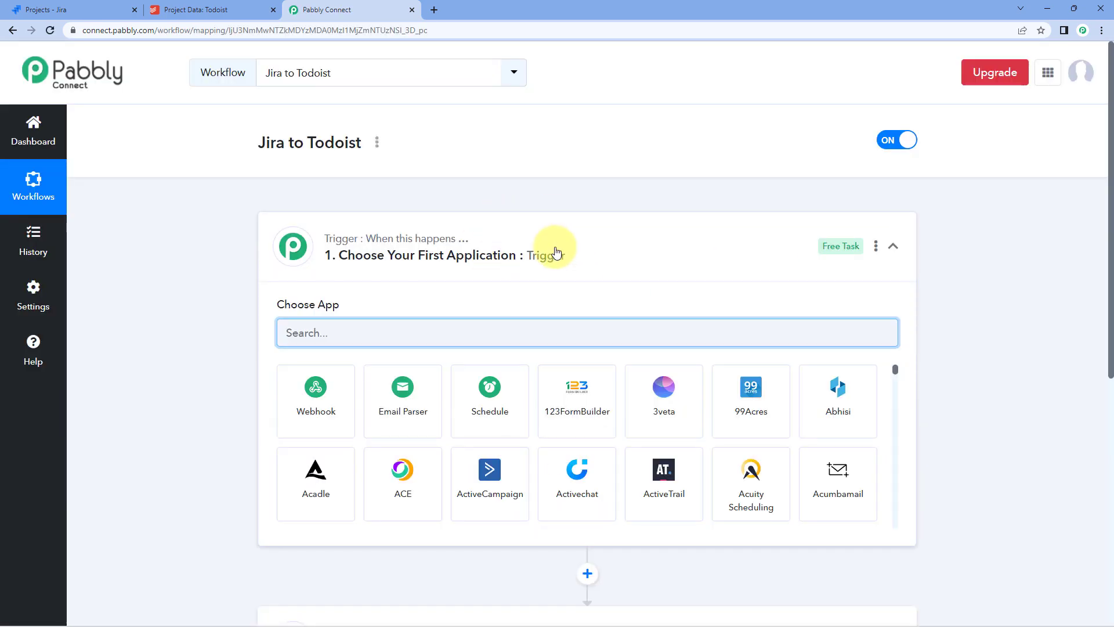
pyautogui.click(552, 251)
pyautogui.scroll(-1, 223, 277)
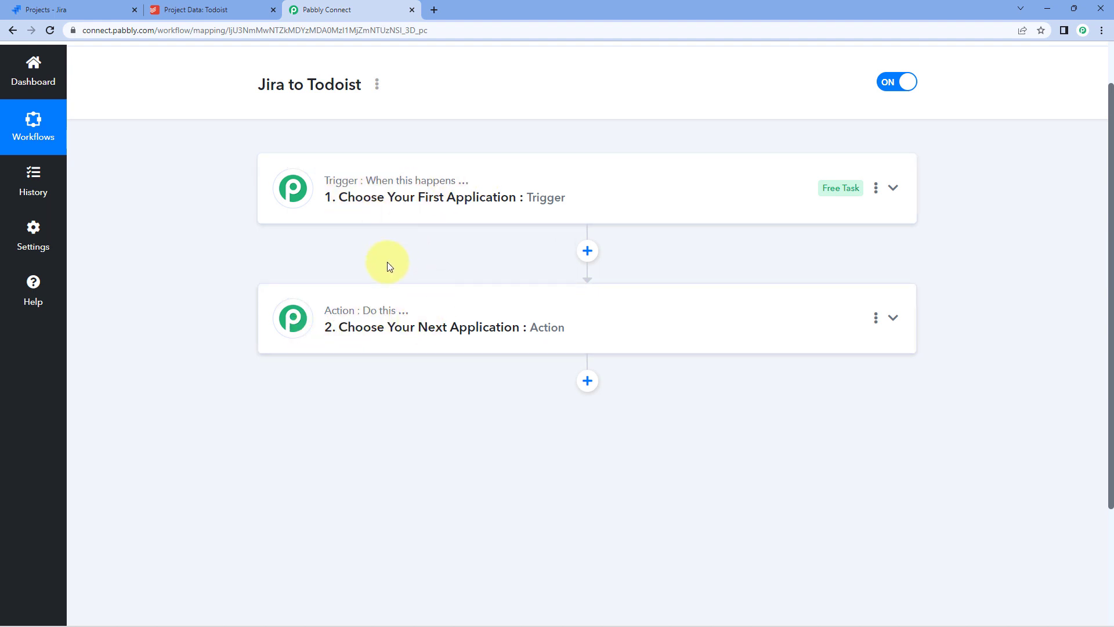
pyautogui.click(479, 186)
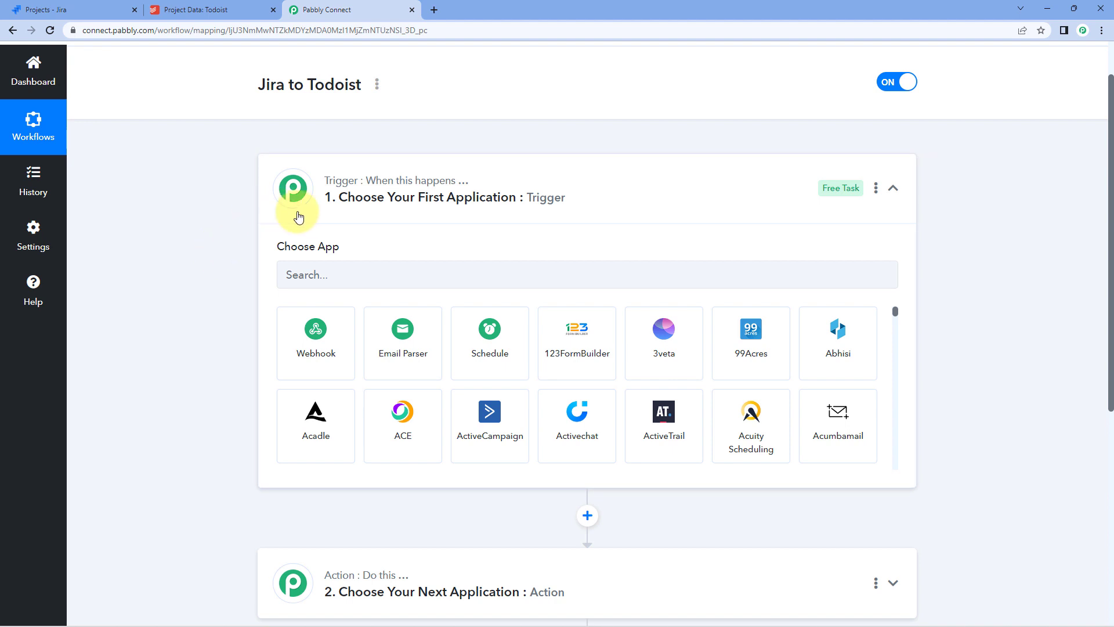
pyautogui.click(87, 9)
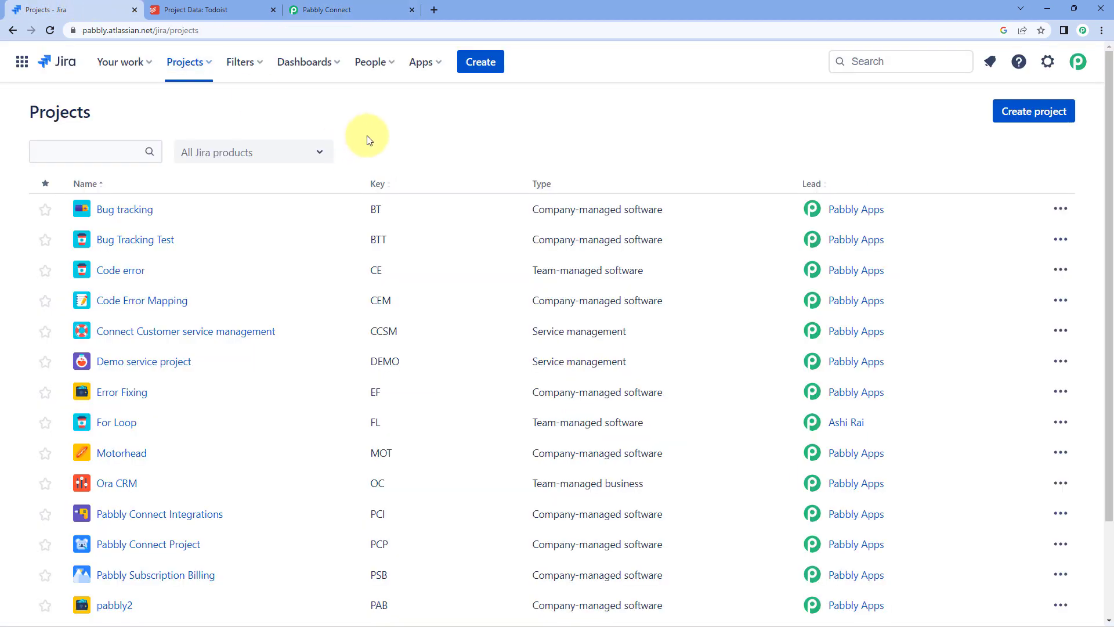
pyautogui.click(314, 9)
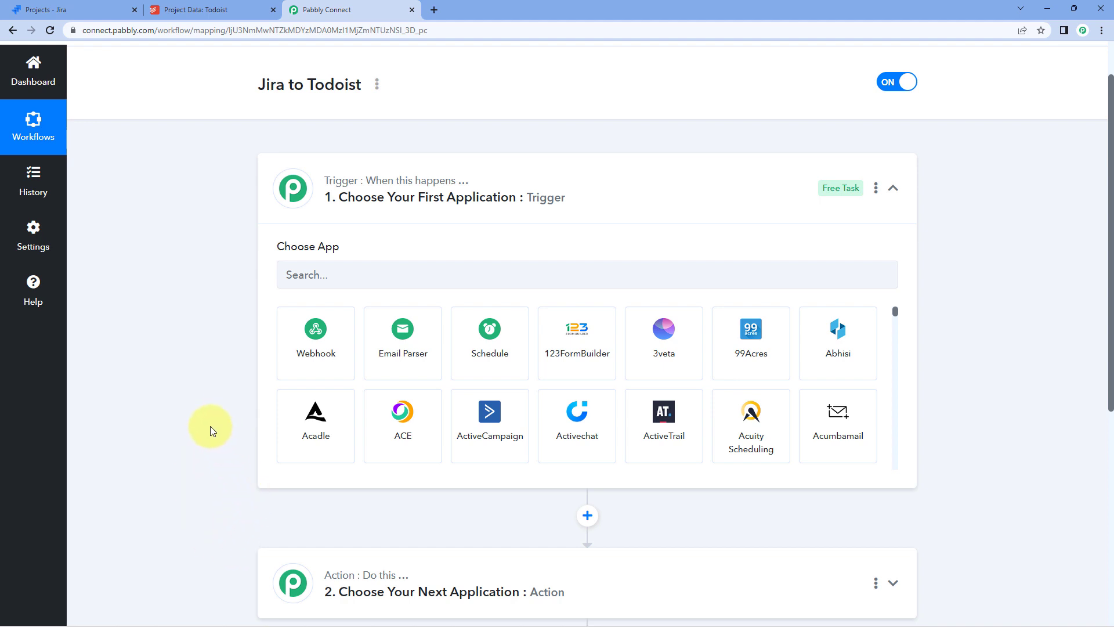
# Step: Search the trigger's apps for Jira and choose Jira Software (Triggers) as the workflow's trigger application
pyautogui.click(390, 268)
pyautogui.write('Jirt')
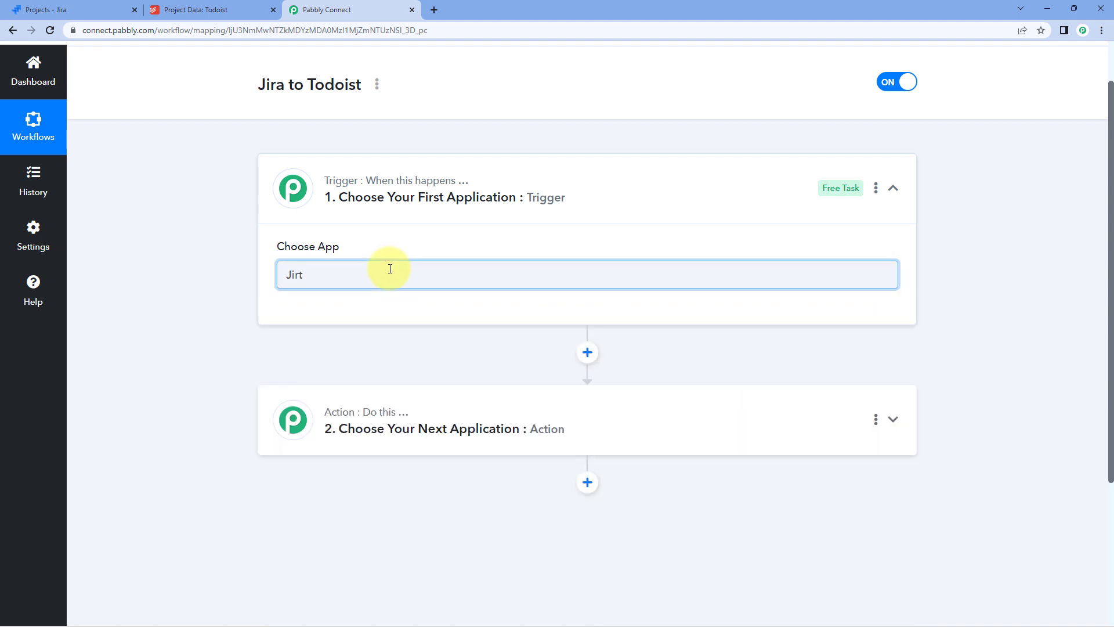
pyautogui.press('BackSpace')
pyautogui.write('a')
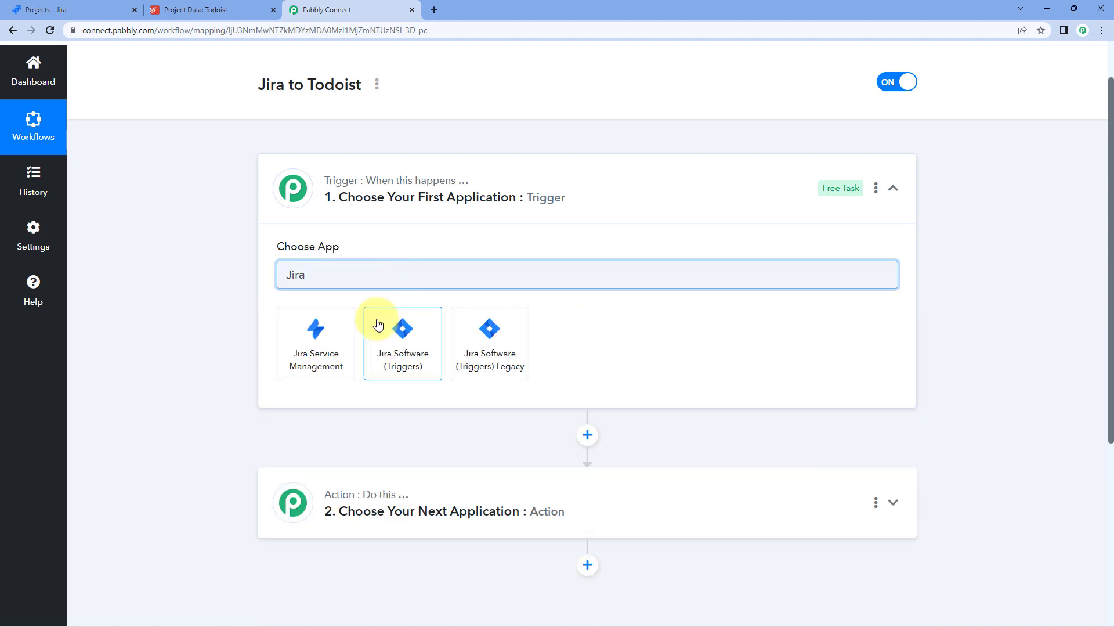
pyautogui.click(411, 335)
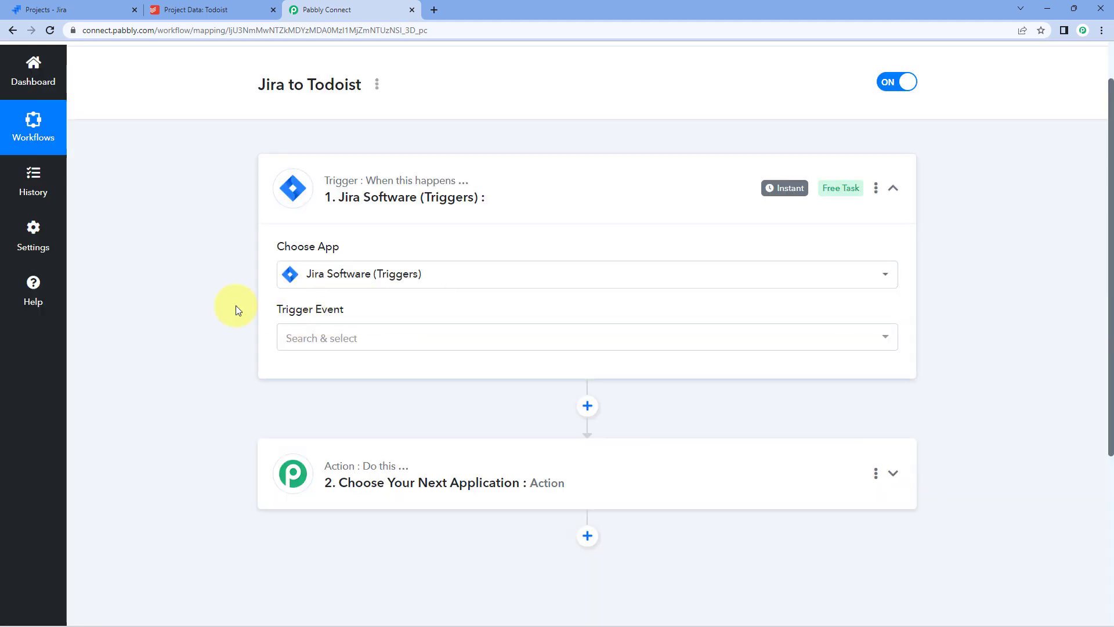
# Step: Set the Jira trigger's event to Configure Webhooks
pyautogui.scroll(-1, 236, 308)
pyautogui.click(275, 290)
pyautogui.scroll(-1, 241, 305)
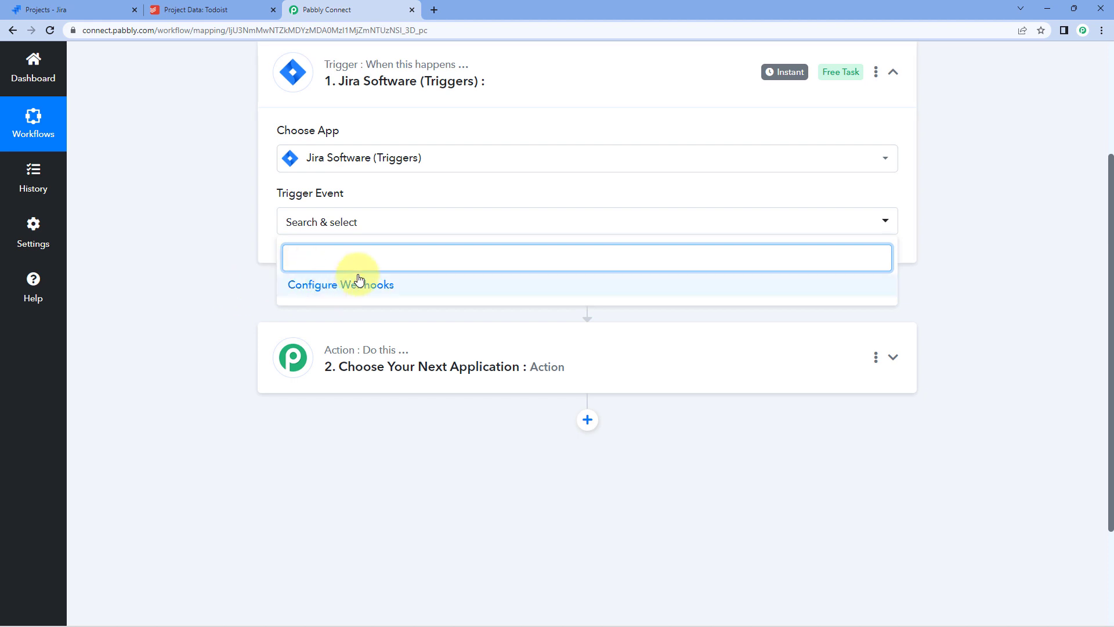
pyautogui.click(406, 287)
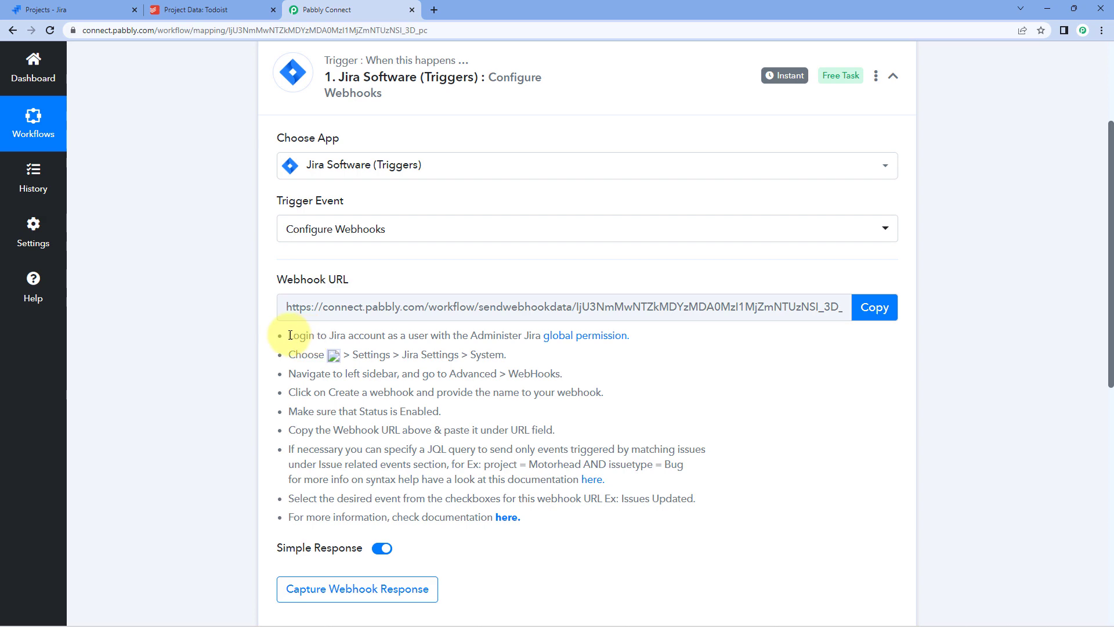
# Step: Review the webhook setup instructions in the Jira trigger and copy its webhook URL
pyautogui.moveTo(290, 334); pyautogui.dragTo(548, 517)
pyautogui.click(576, 402)
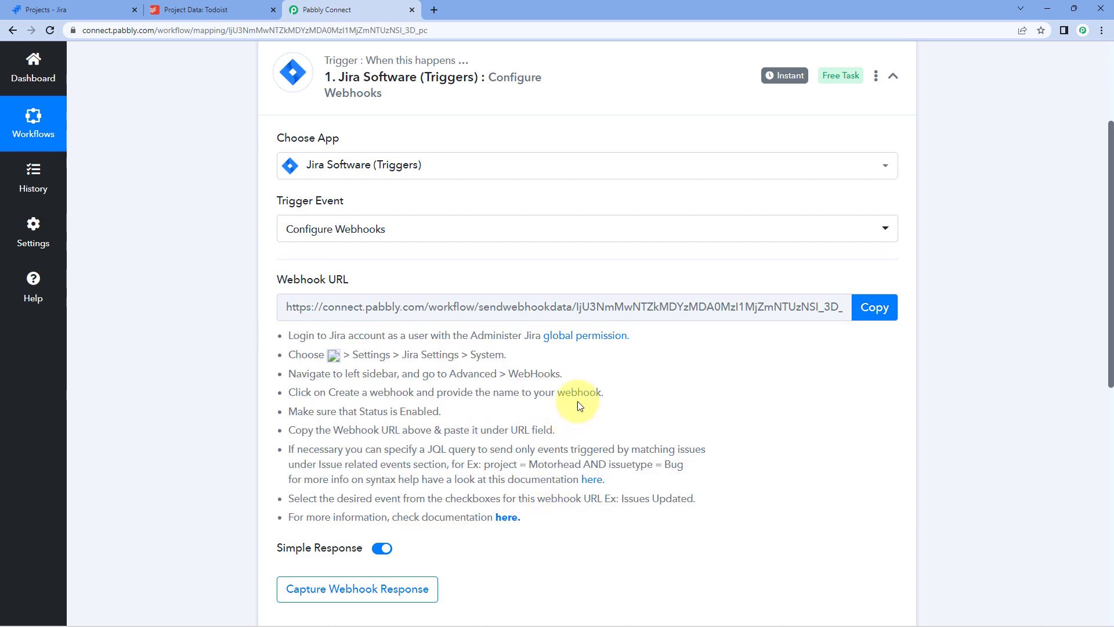
pyautogui.click(888, 306)
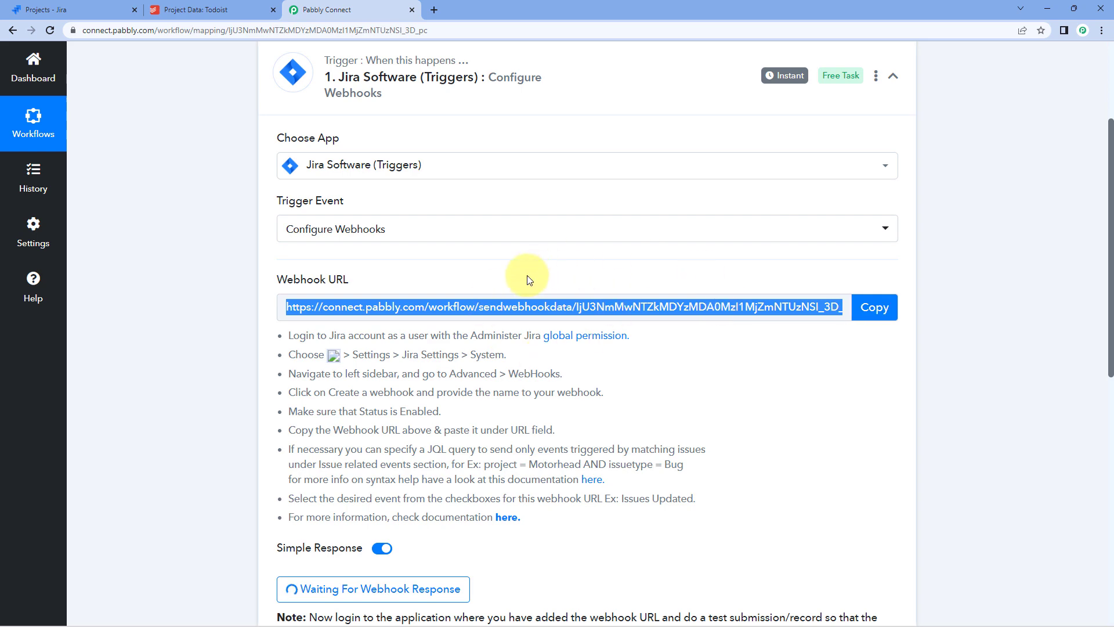
# Step: Switch to Jira and open the WebHooks page in the system settings
pyautogui.click(81, 10)
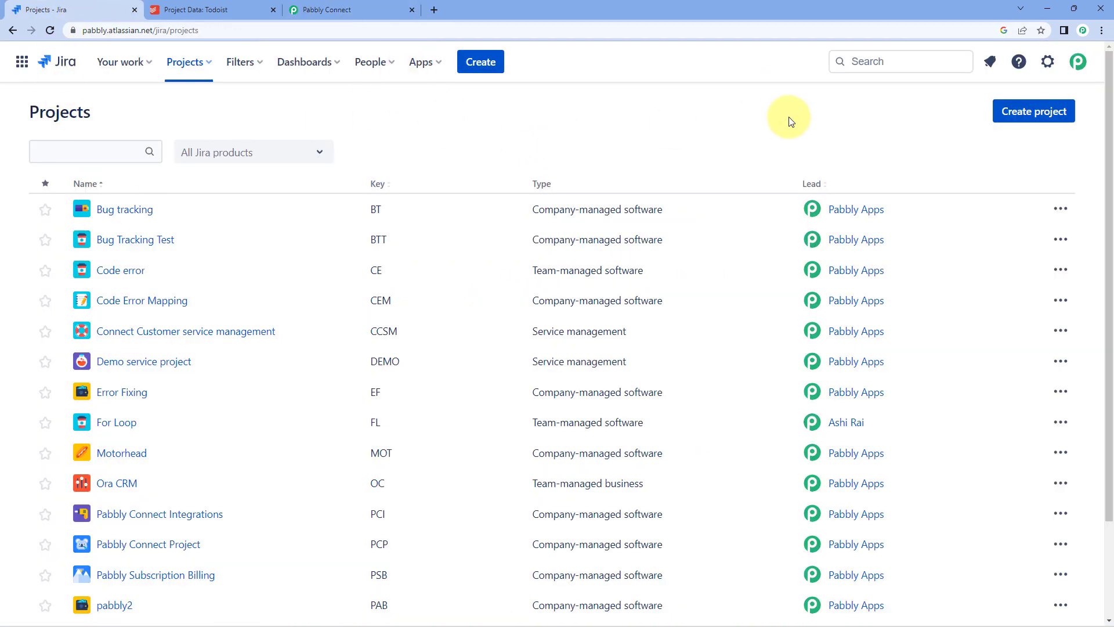
pyautogui.click(1052, 64)
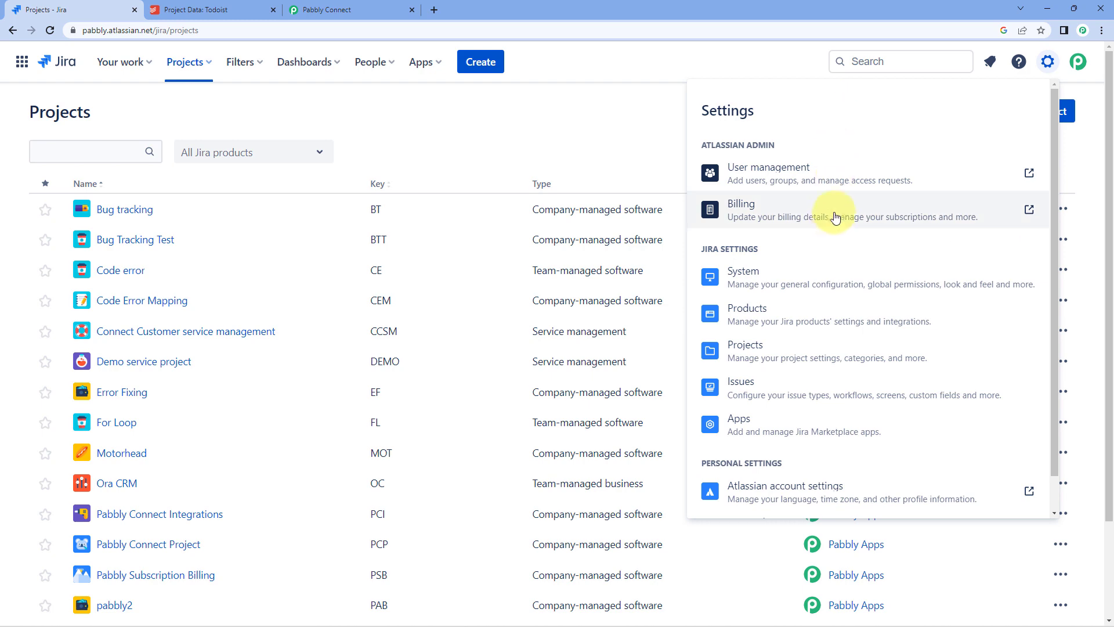
pyautogui.click(825, 279)
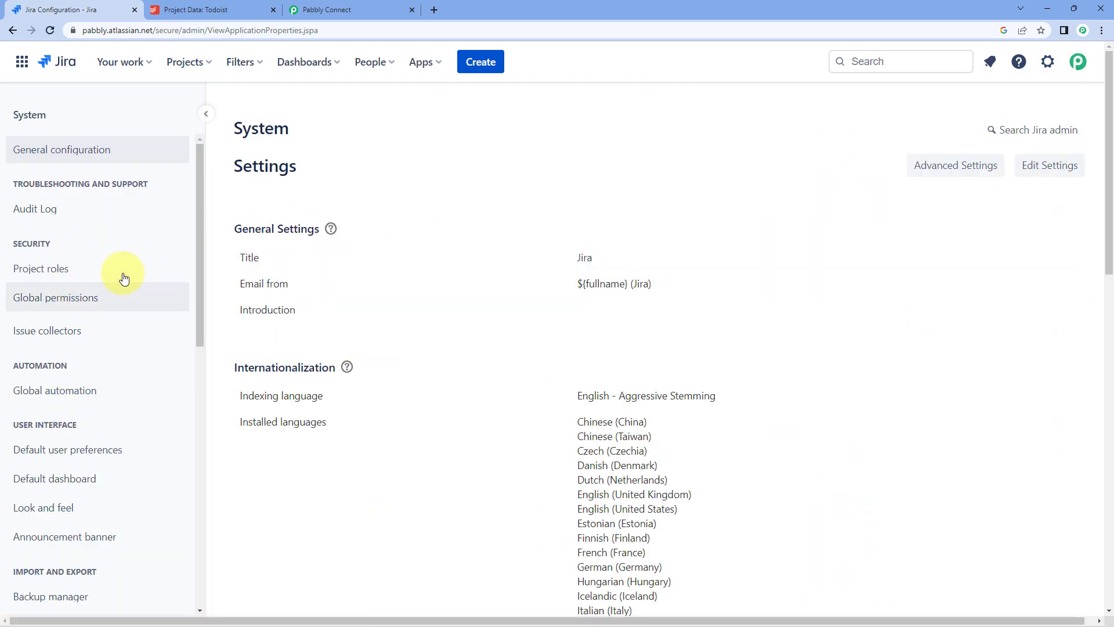
pyautogui.scroll(-1, 124, 278)
pyautogui.scroll(-10, 128, 280)
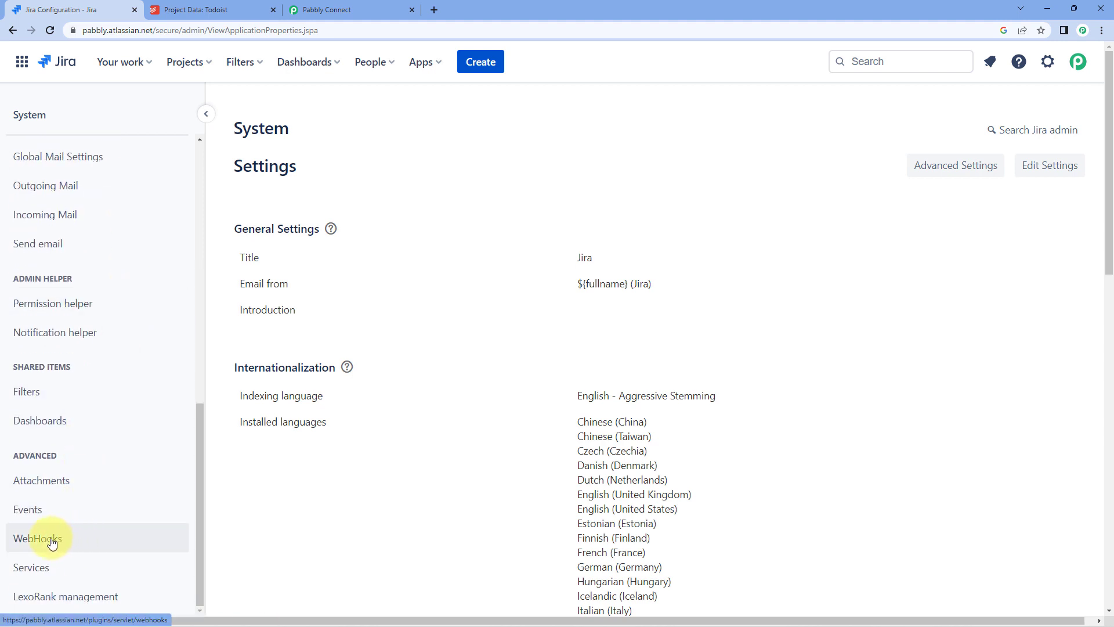
pyautogui.click(77, 538)
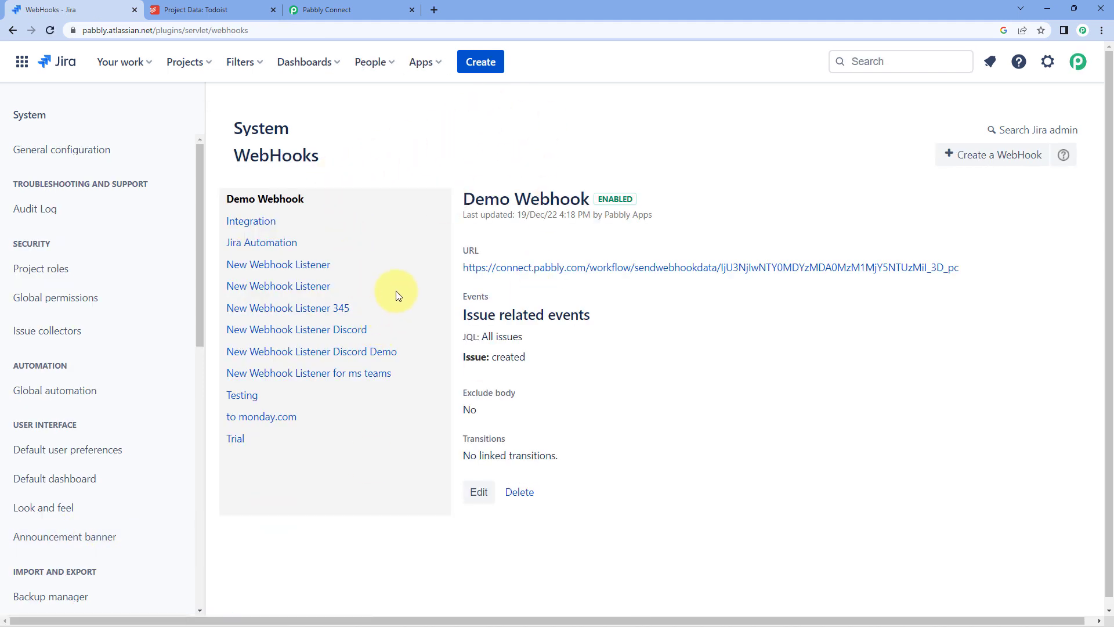
# Step: Start a new Jira webhook and name it "Pabbly"
pyautogui.click(978, 155)
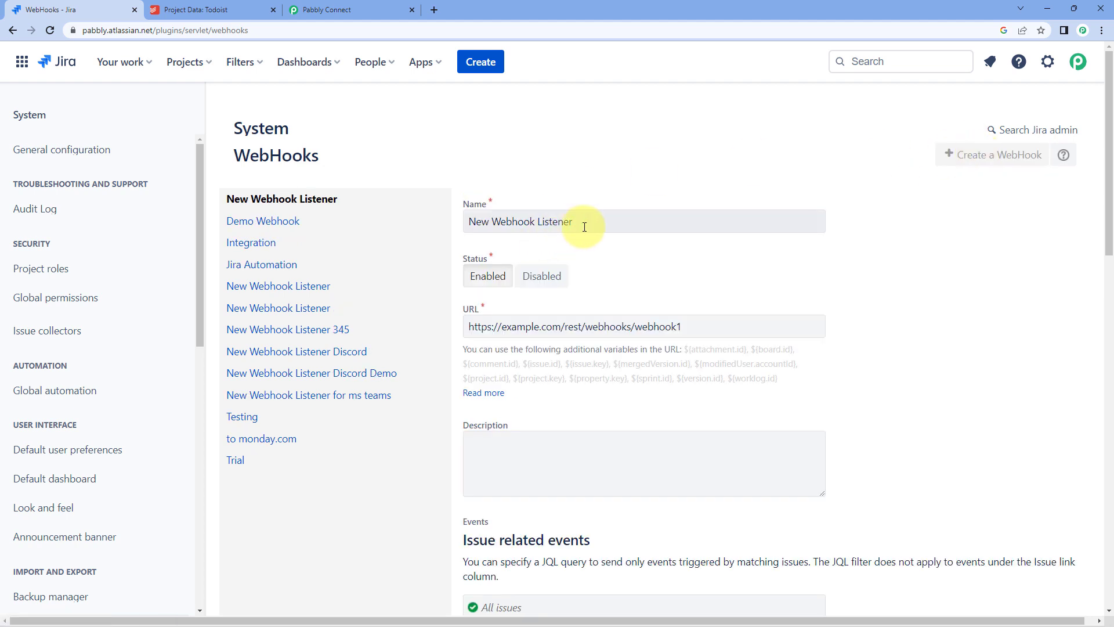
pyautogui.moveTo(582, 221); pyautogui.dragTo(437, 239)
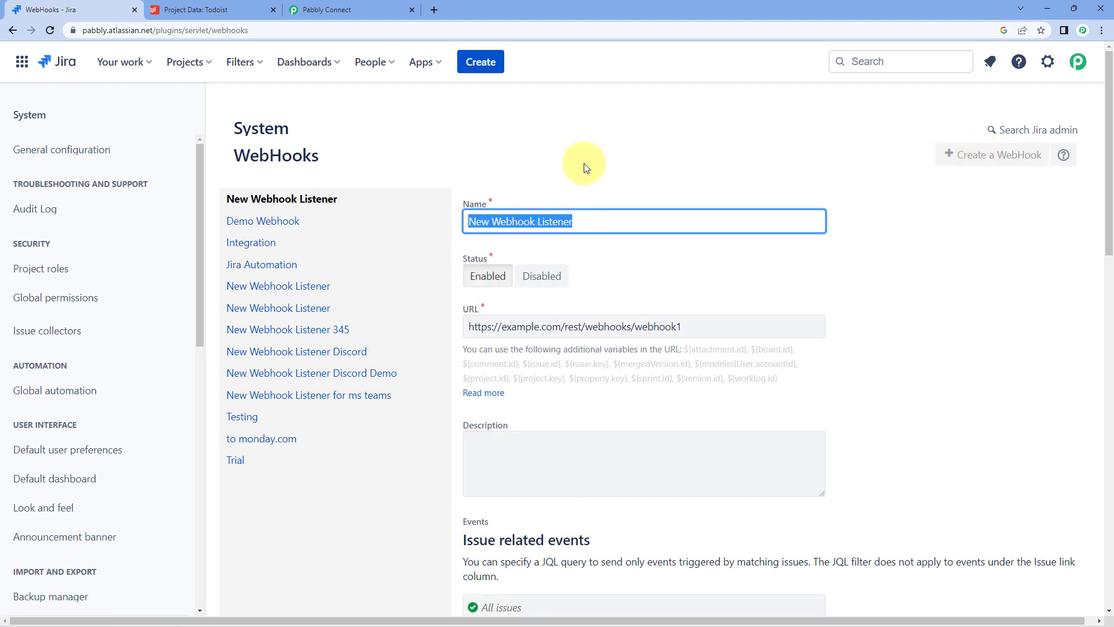
pyautogui.write('Pabbly')
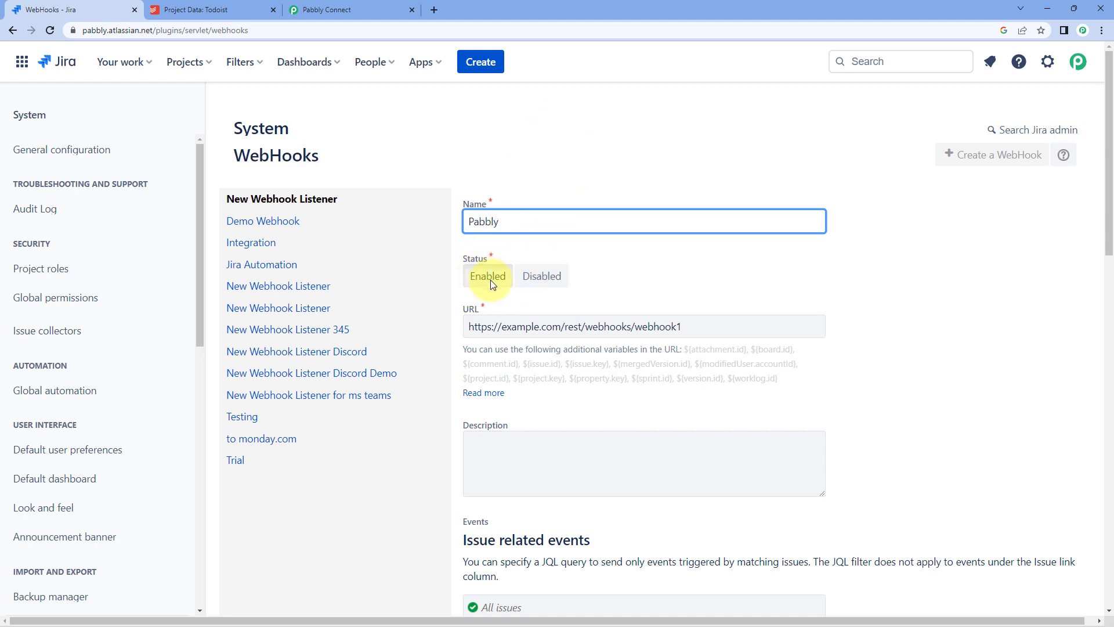
# Step: Replace the new webhook's placeholder URL with the webhook URL copied again from the Pabbly Connect trigger
pyautogui.moveTo(703, 325); pyautogui.dragTo(468, 343)
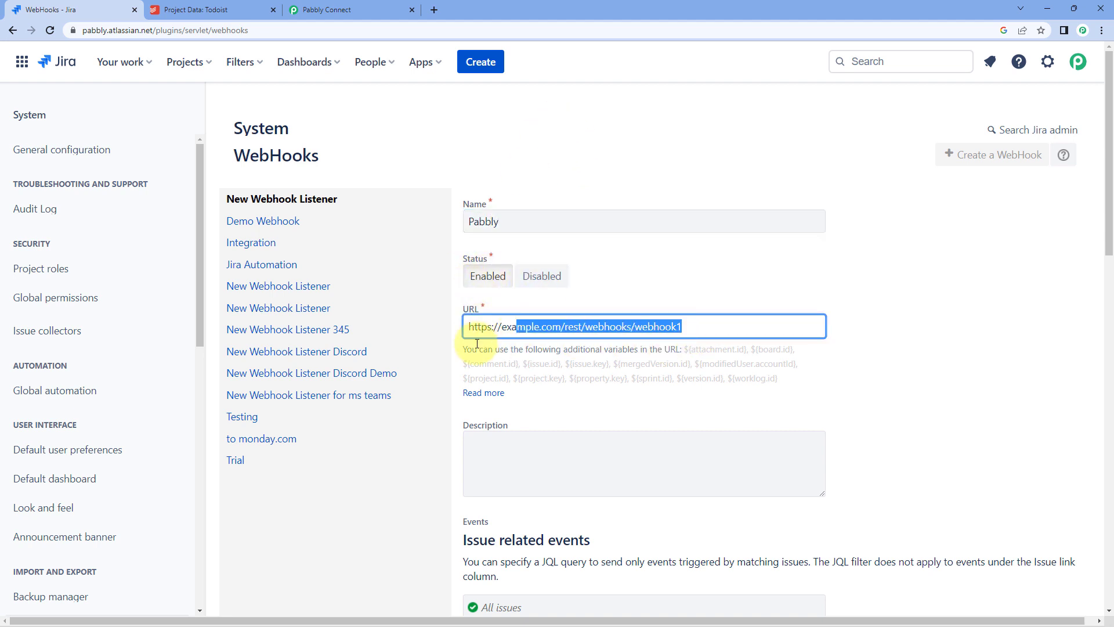
pyautogui.press('BackSpace')
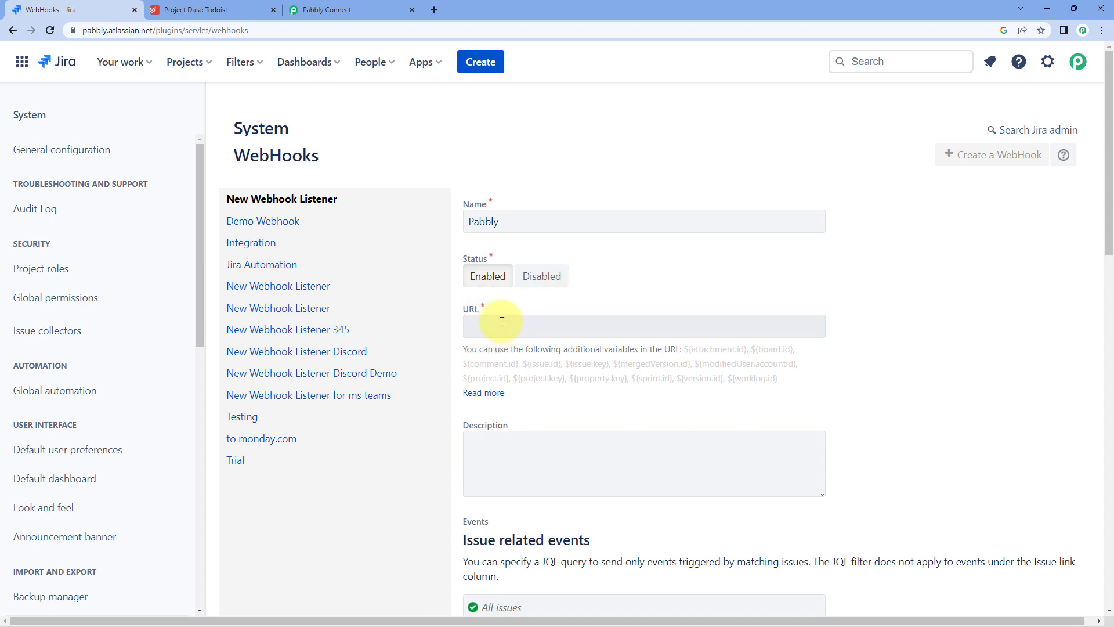
pyautogui.click(348, 10)
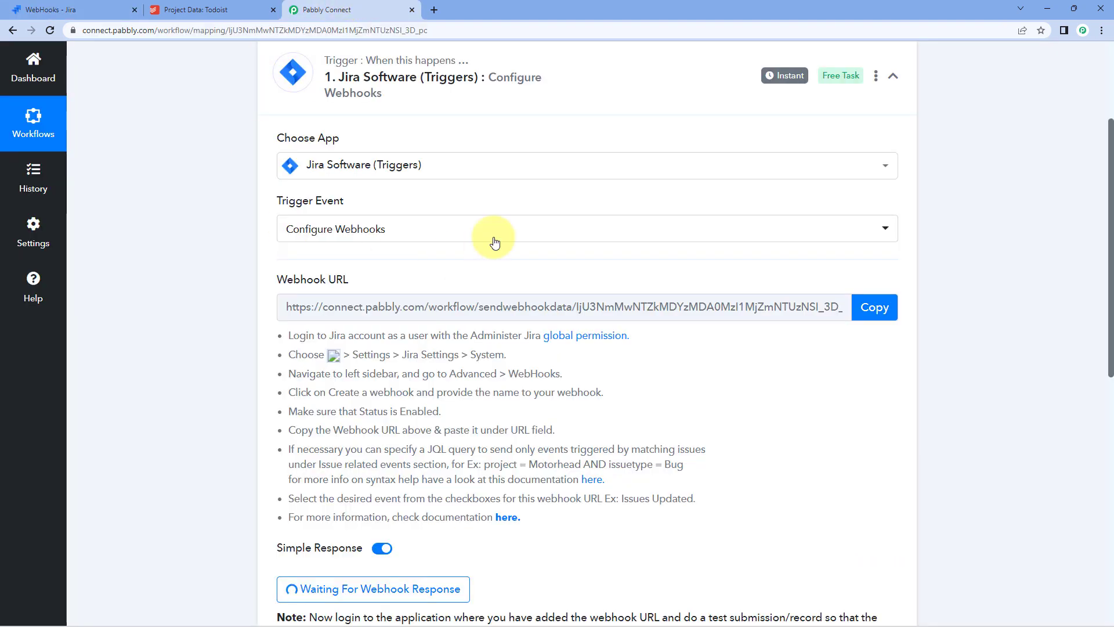
pyautogui.click(876, 306)
pyautogui.click(52, 10)
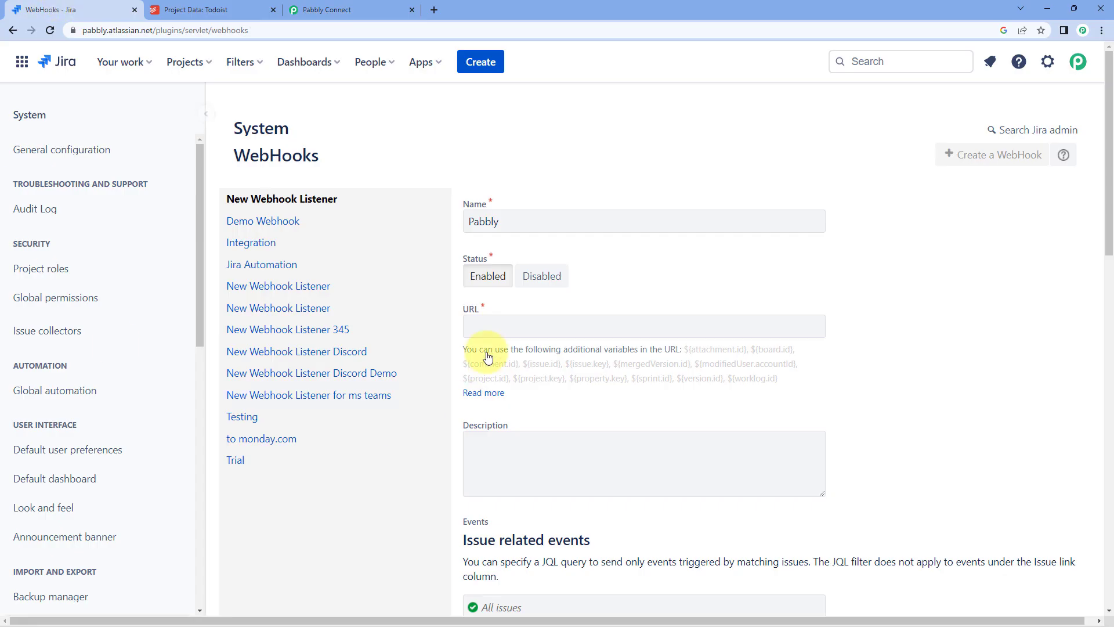
pyautogui.click(474, 325)
pyautogui.rightClick(475, 326)
pyautogui.click(510, 416)
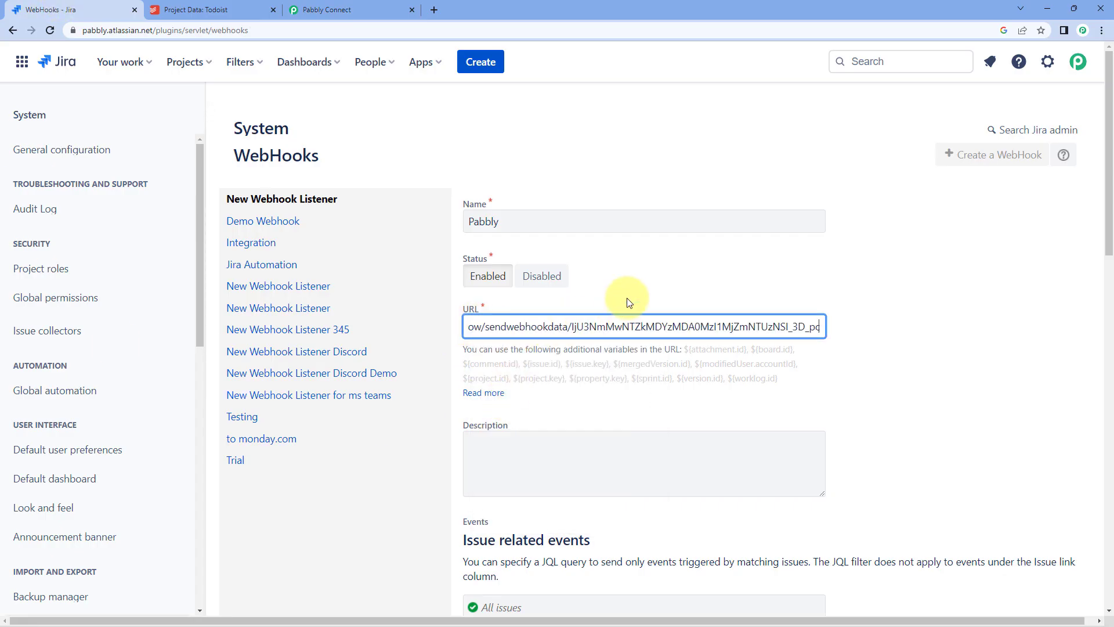
# Step: Enable the issue "created" event for the Pabbly webhook and create the webhook
pyautogui.scroll(-2, 632, 299)
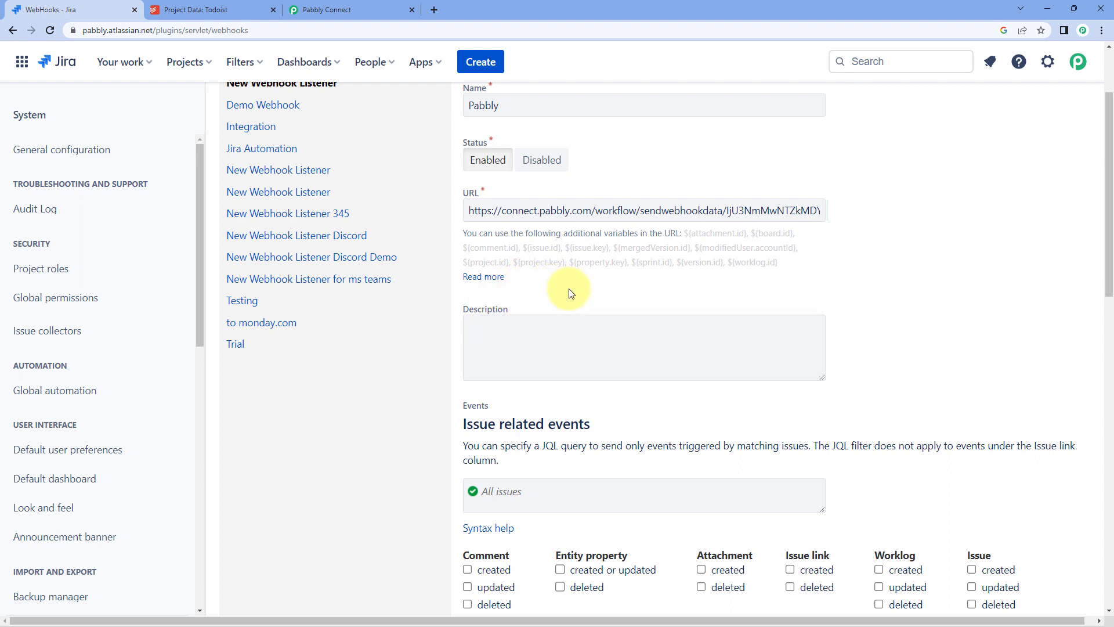
pyautogui.scroll(-2, 570, 290)
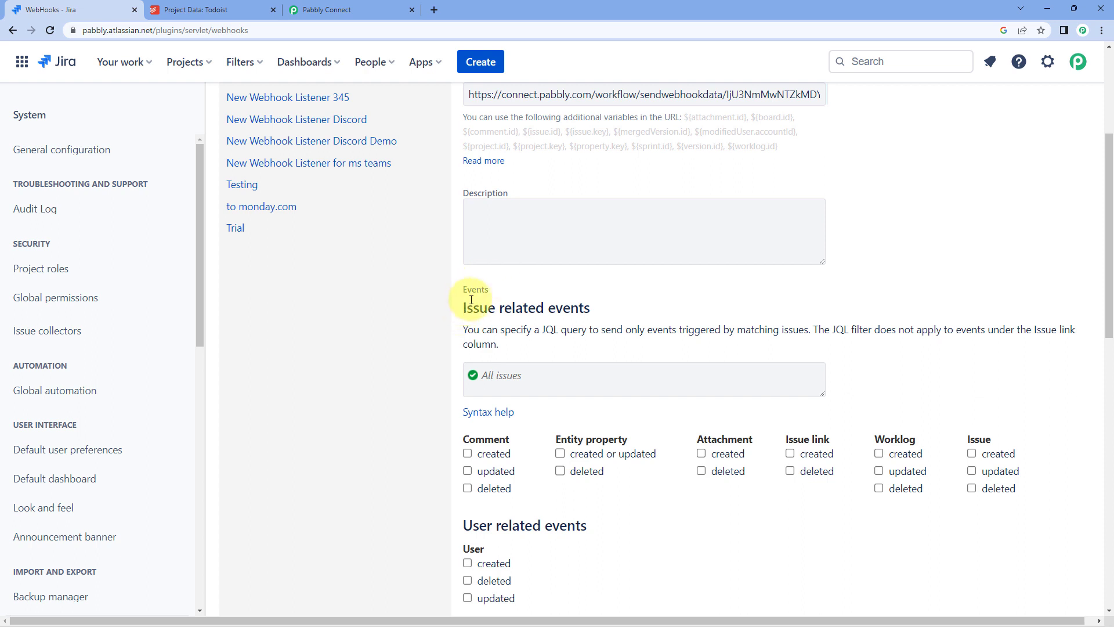
pyautogui.scroll(-1, 642, 291)
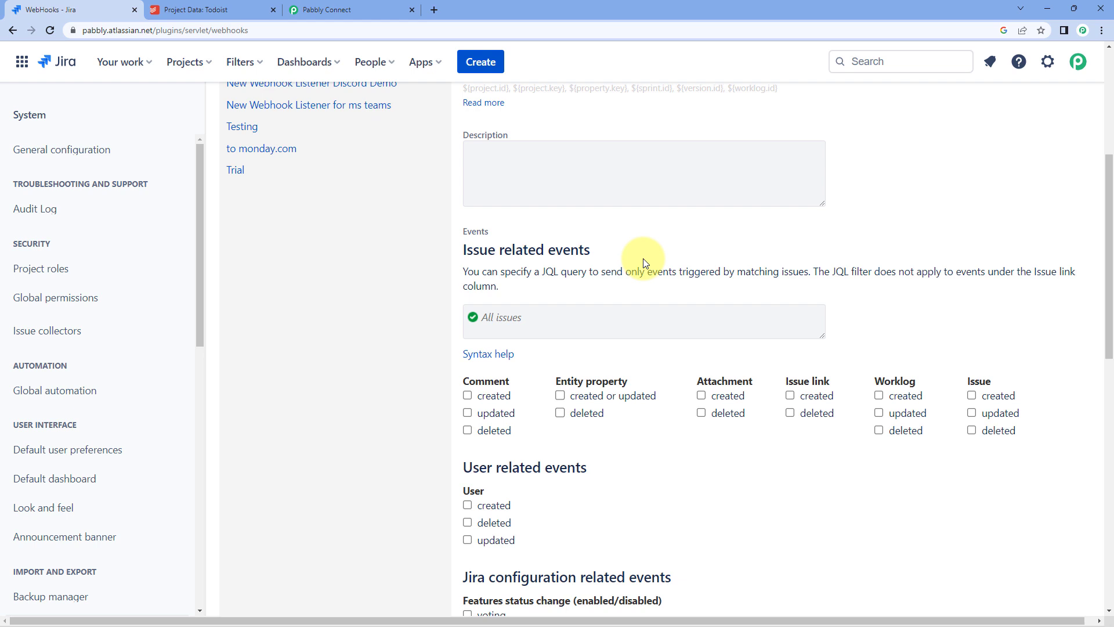
pyautogui.scroll(-2, 630, 296)
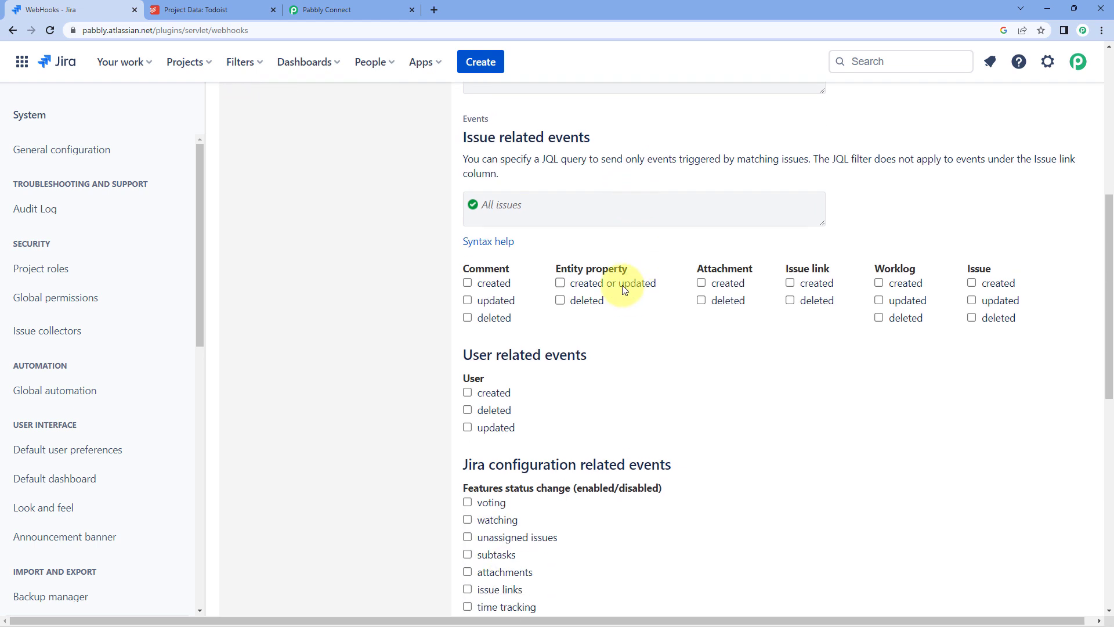
pyautogui.scroll(-2, 566, 284)
pyautogui.scroll(-2, 516, 244)
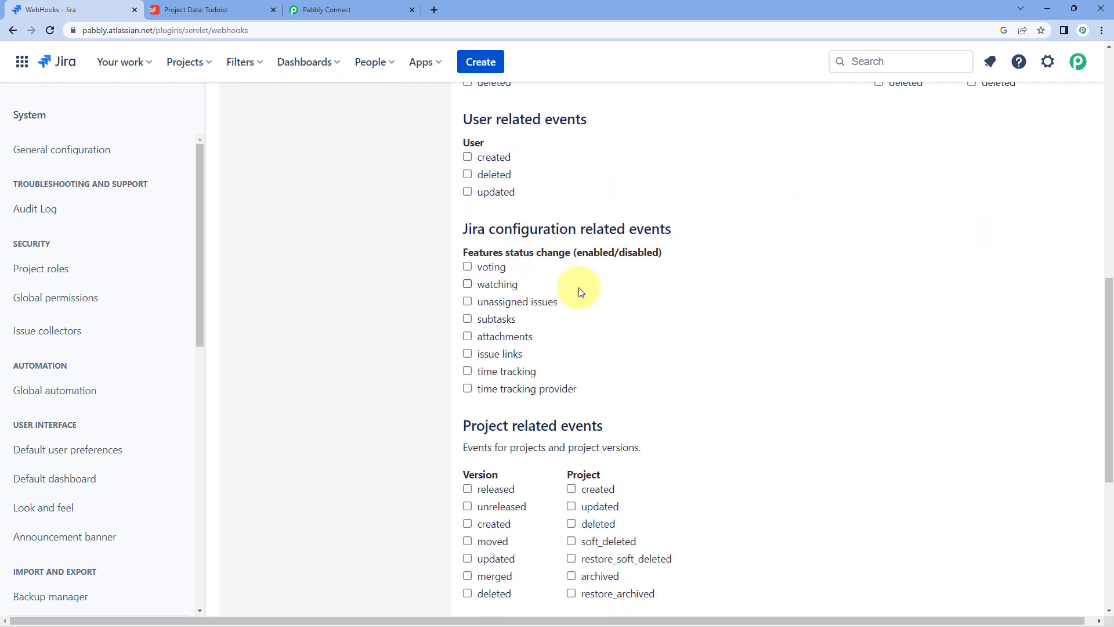
pyautogui.scroll(3, 575, 285)
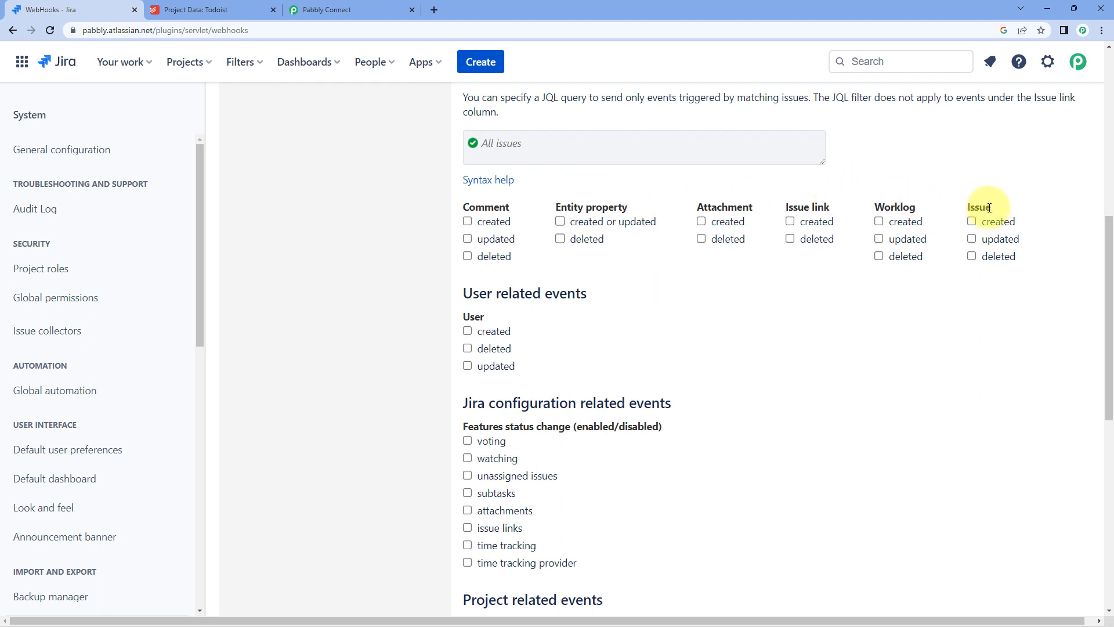
pyautogui.click(973, 223)
pyautogui.scroll(-9, 398, 299)
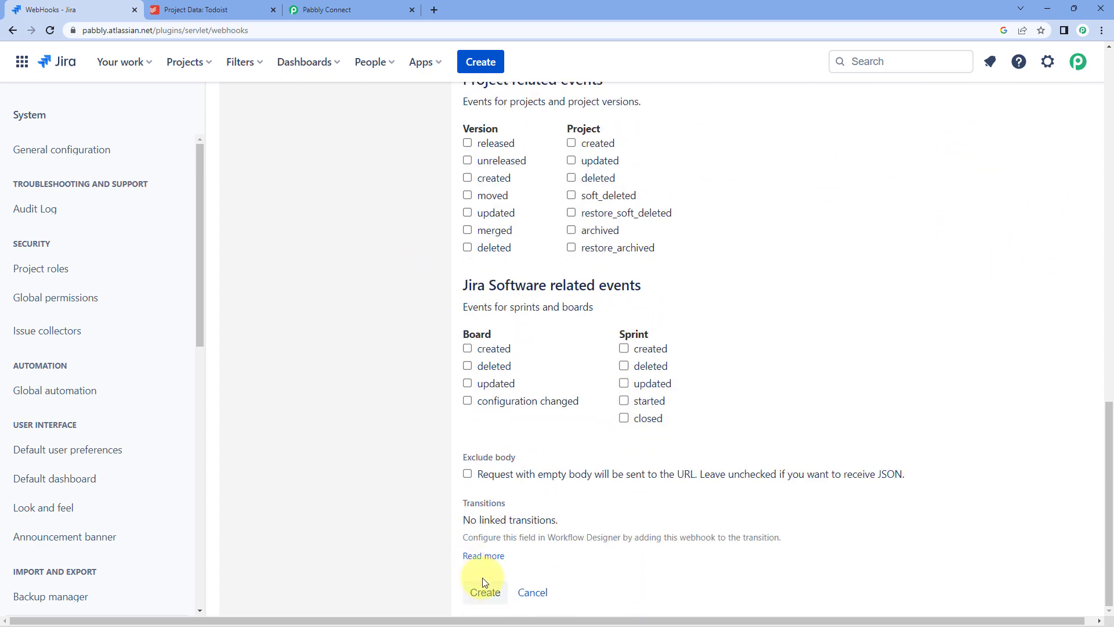
pyautogui.click(485, 592)
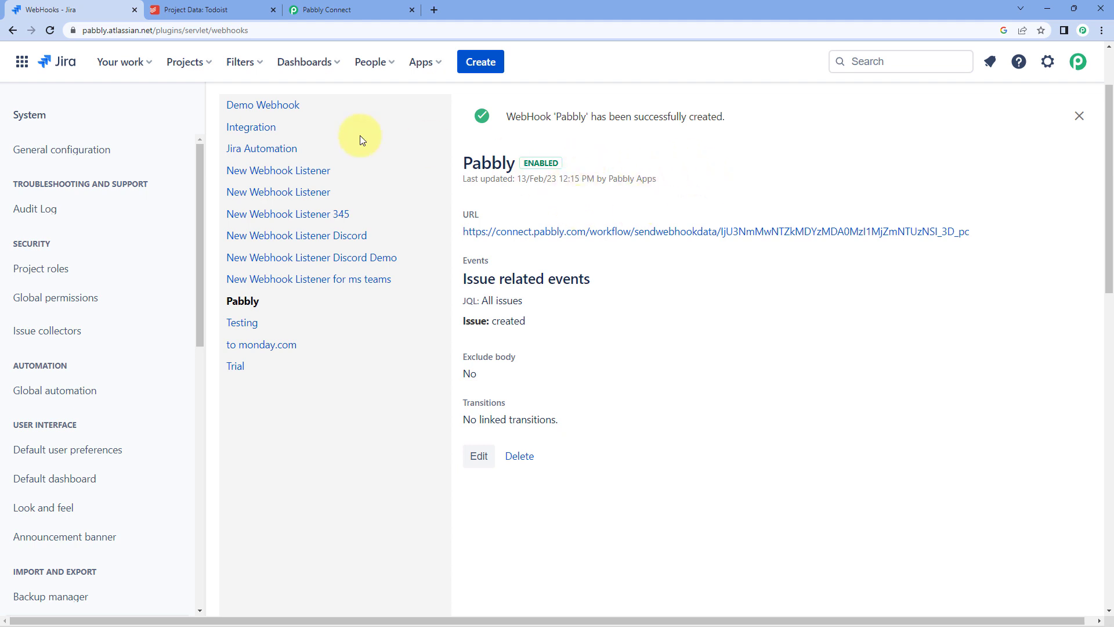
# Step: Switch to Pabbly Connect to check the Jira trigger's webhook response status, and return to Jira
pyautogui.click(355, 16)
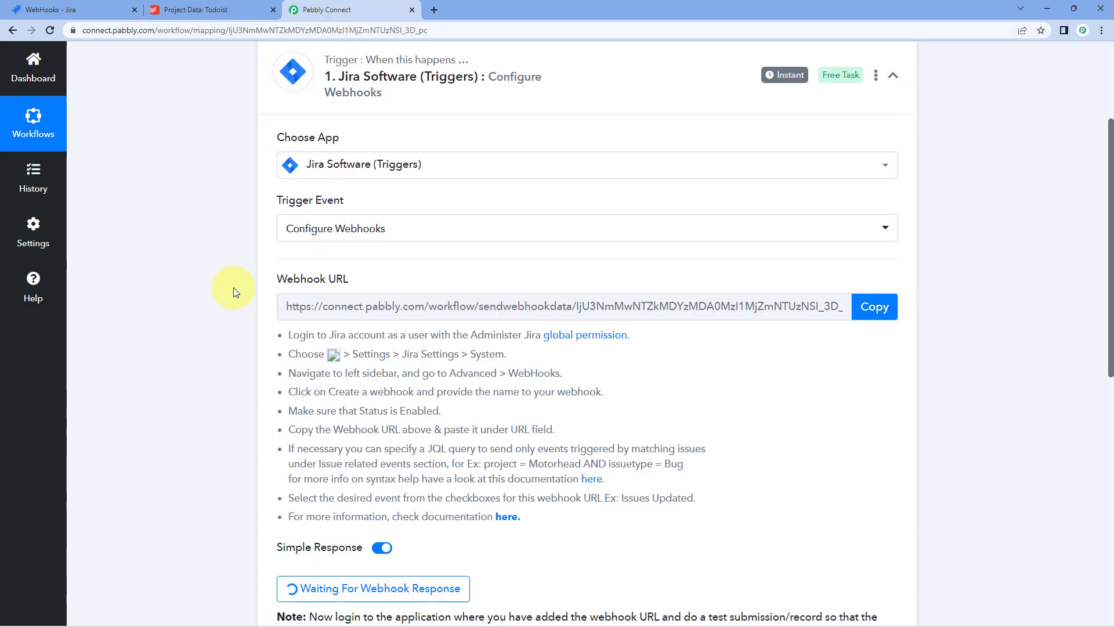
pyautogui.scroll(-3, 234, 287)
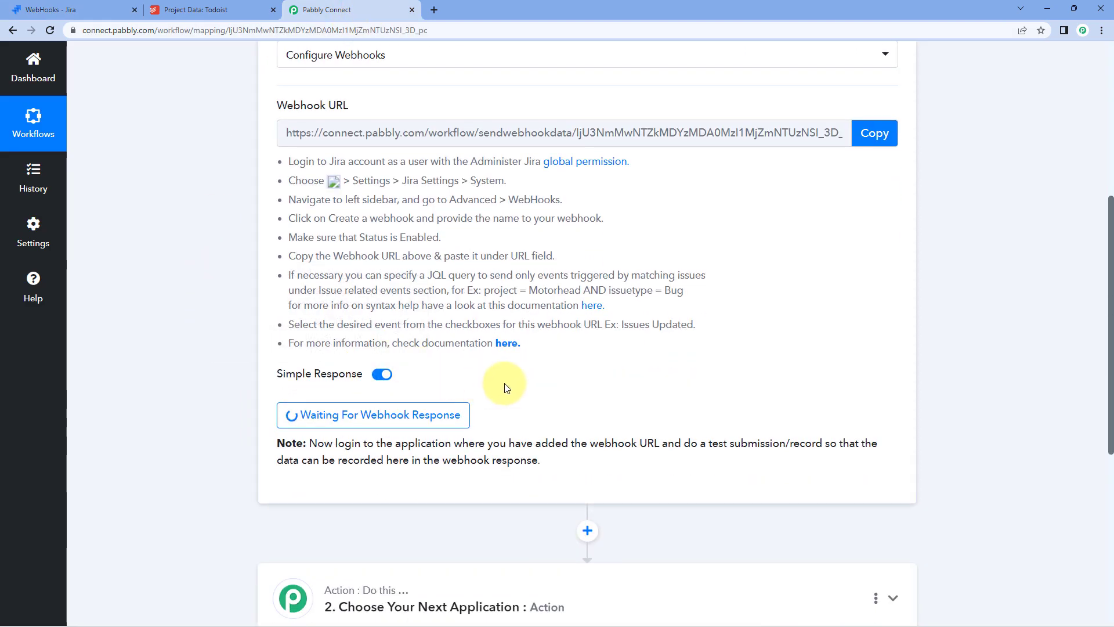
pyautogui.click(53, 12)
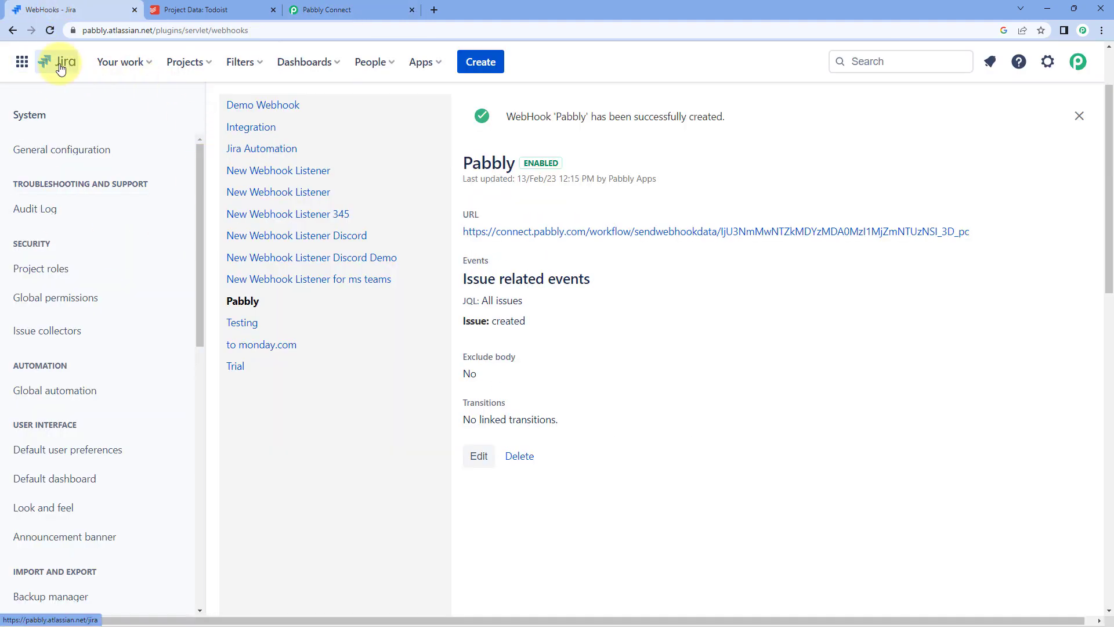
# Step: Start a new issue from the Jira projects page and set its project to Pabbly Connect Project (PCP)
pyautogui.click(60, 69)
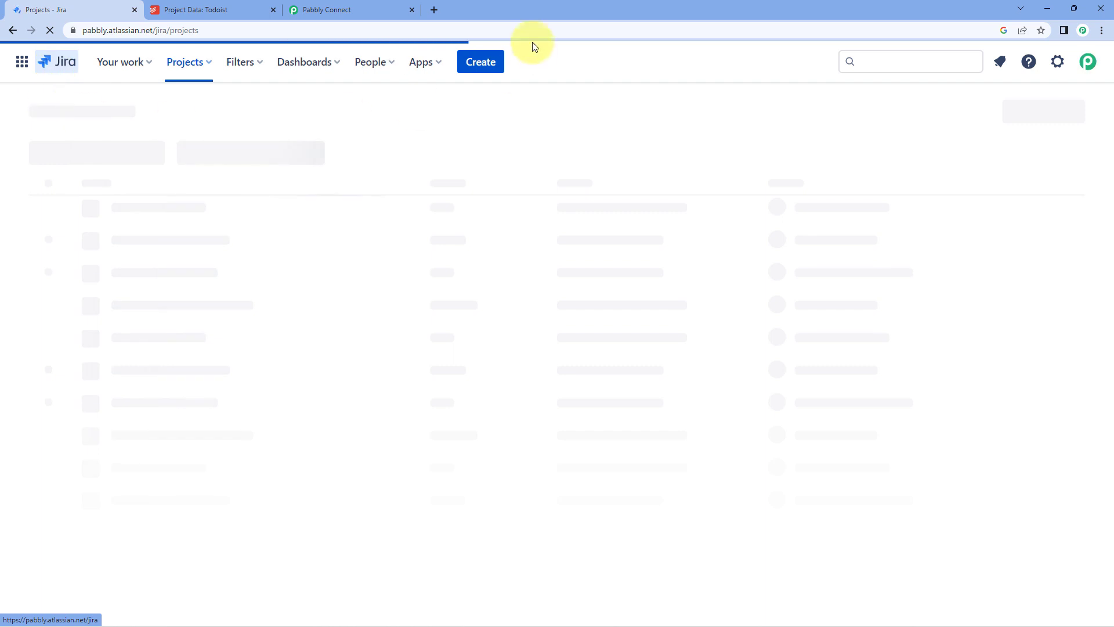
pyautogui.click(481, 62)
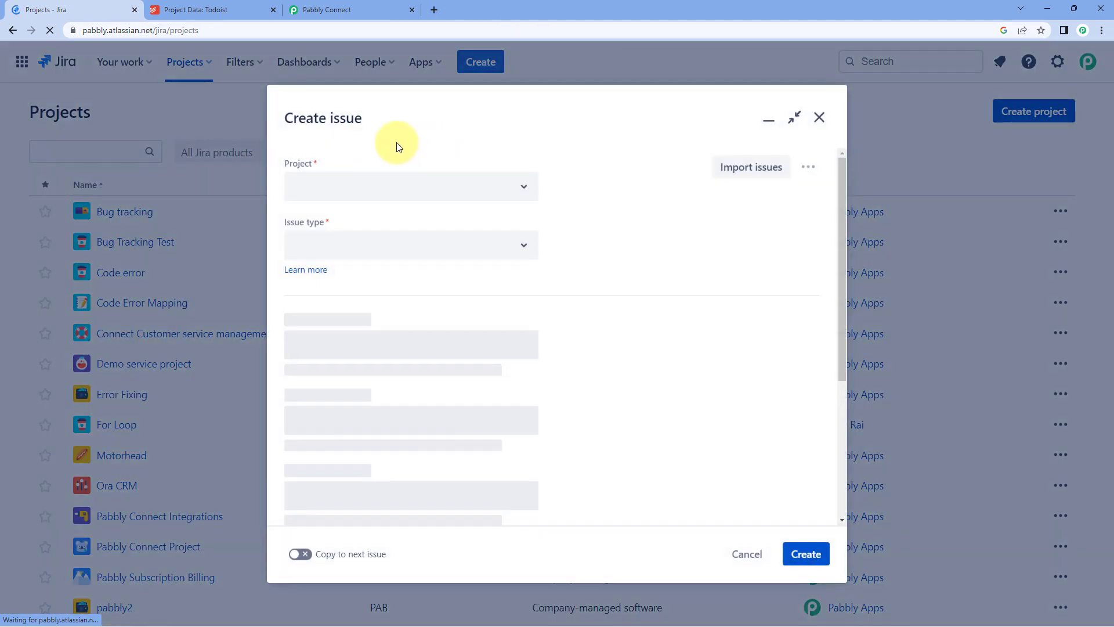
pyautogui.click(507, 193)
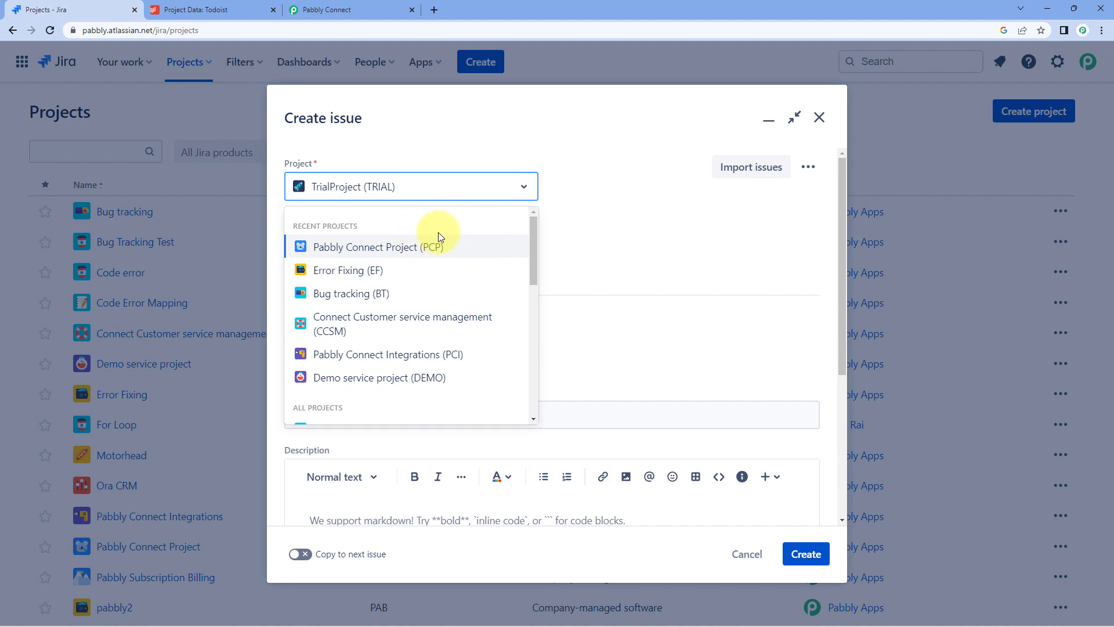
pyautogui.scroll(-5, 459, 294)
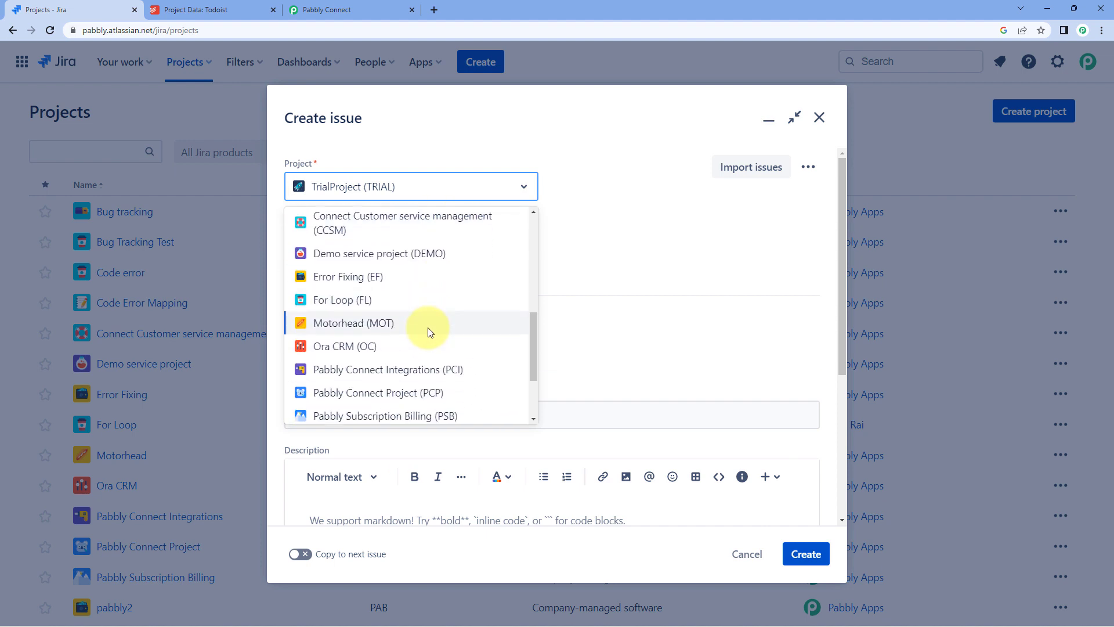
pyautogui.scroll(-3, 430, 332)
pyautogui.scroll(10, 427, 327)
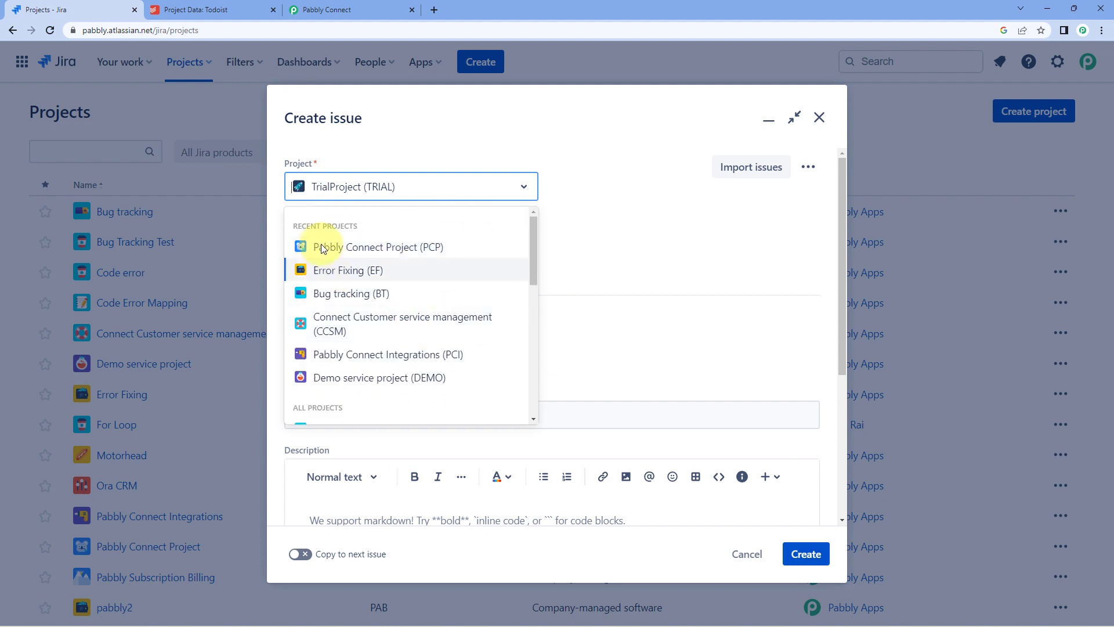
pyautogui.click(361, 252)
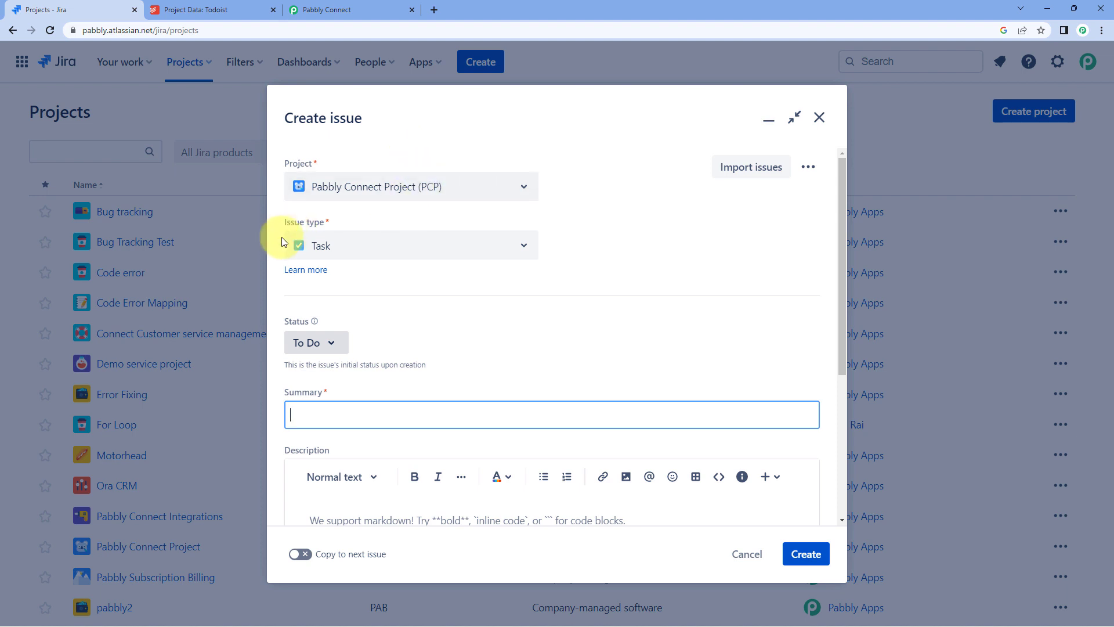
# Step: Review the available issue types and initial status options for the new issue
pyautogui.click(409, 247)
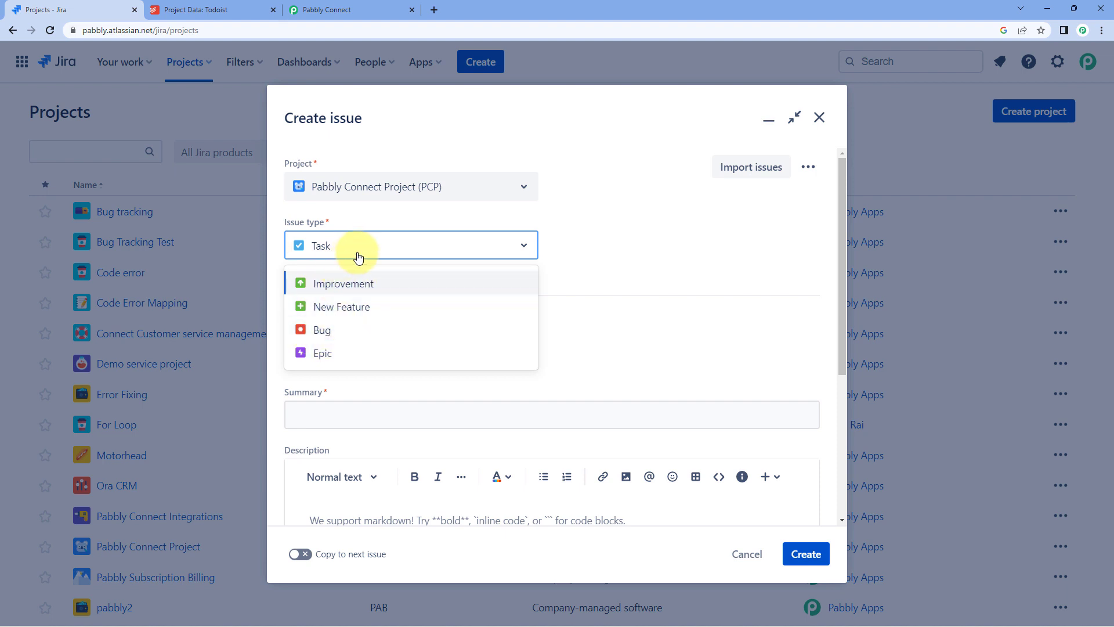
pyautogui.click(388, 216)
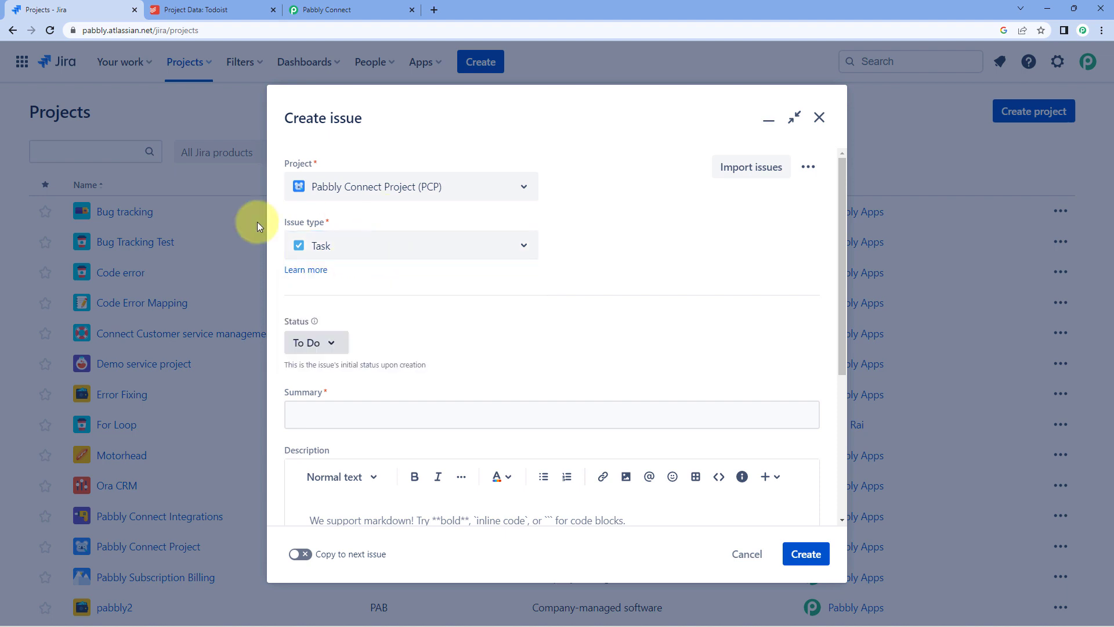
pyautogui.scroll(-1, 356, 259)
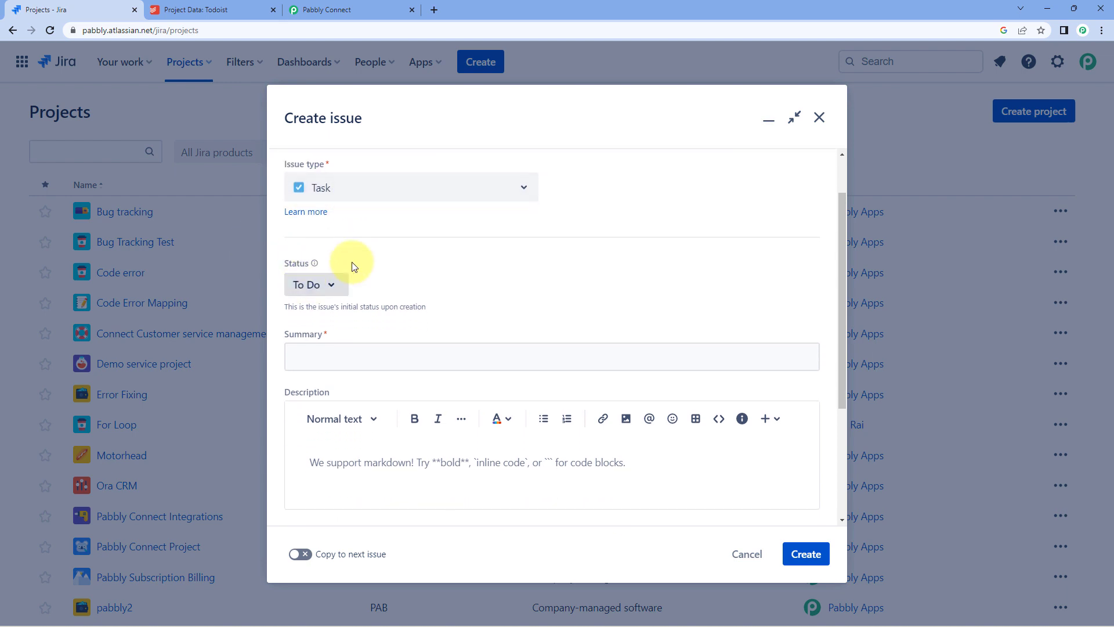
pyautogui.click(329, 284)
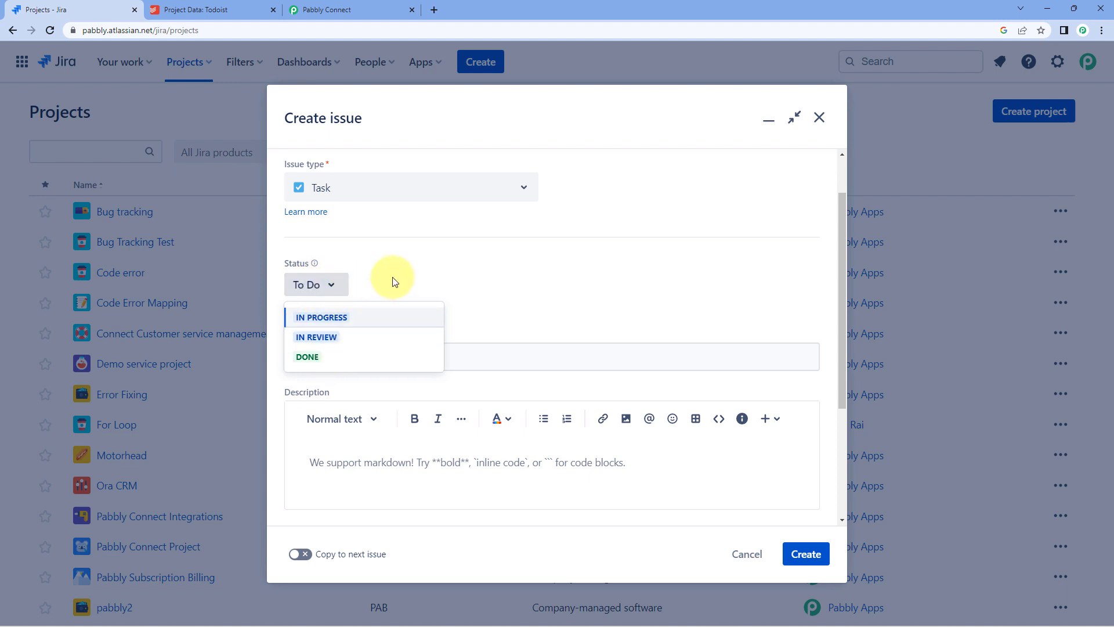
pyautogui.click(317, 289)
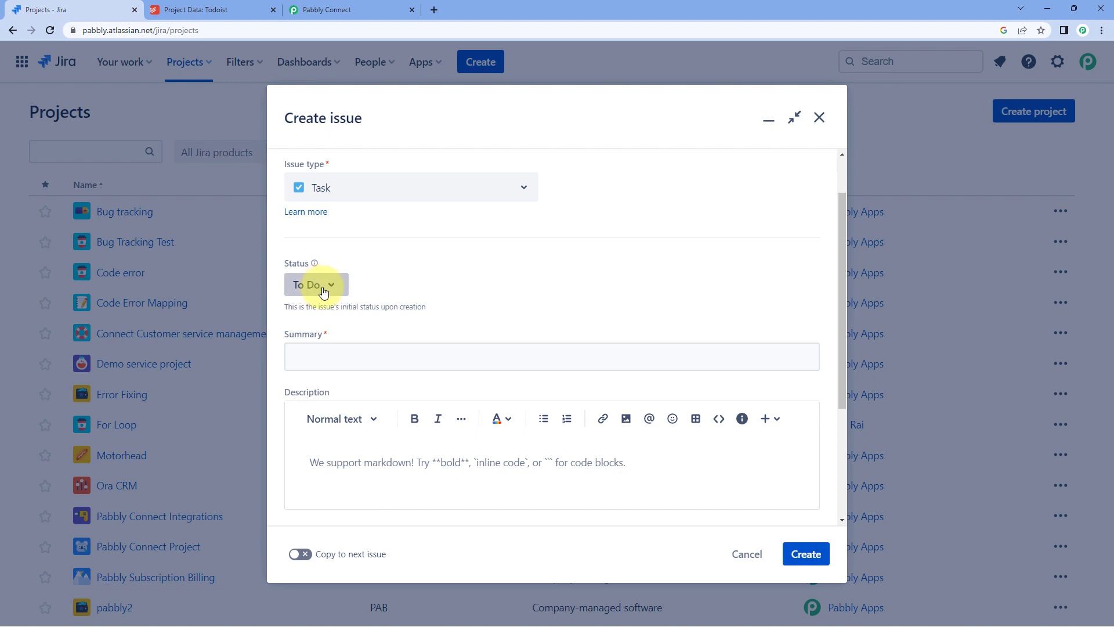
# Step: Enter the summary "Mailchimp Integration Update" and the description "We have to update our integration of Pabbly Connect with Mailchimp."
pyautogui.scroll(-2, 321, 290)
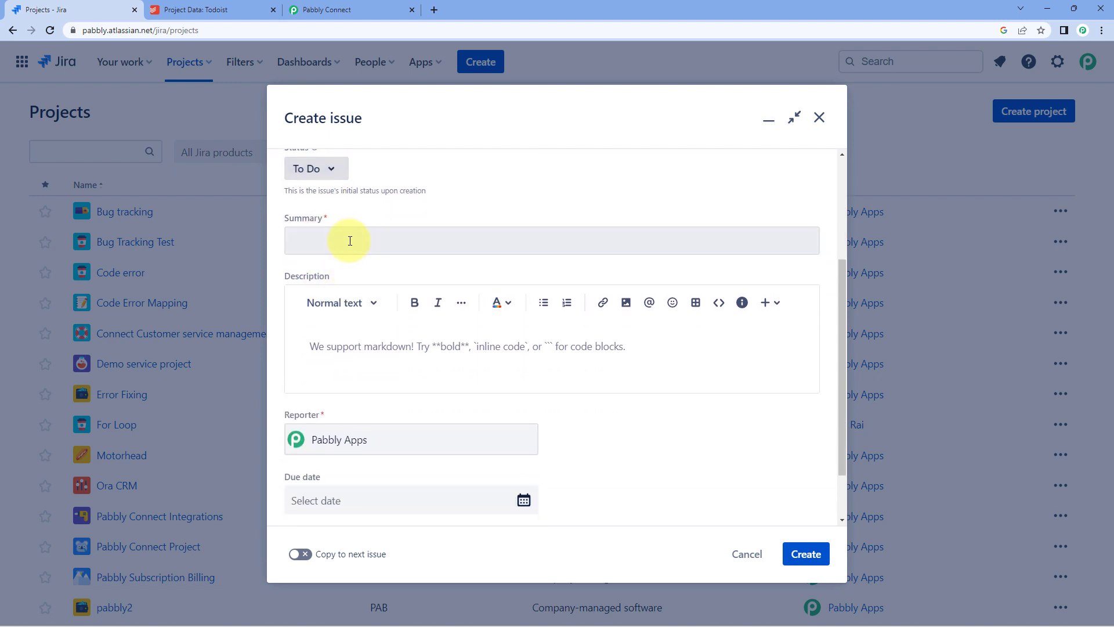
pyautogui.click(350, 241)
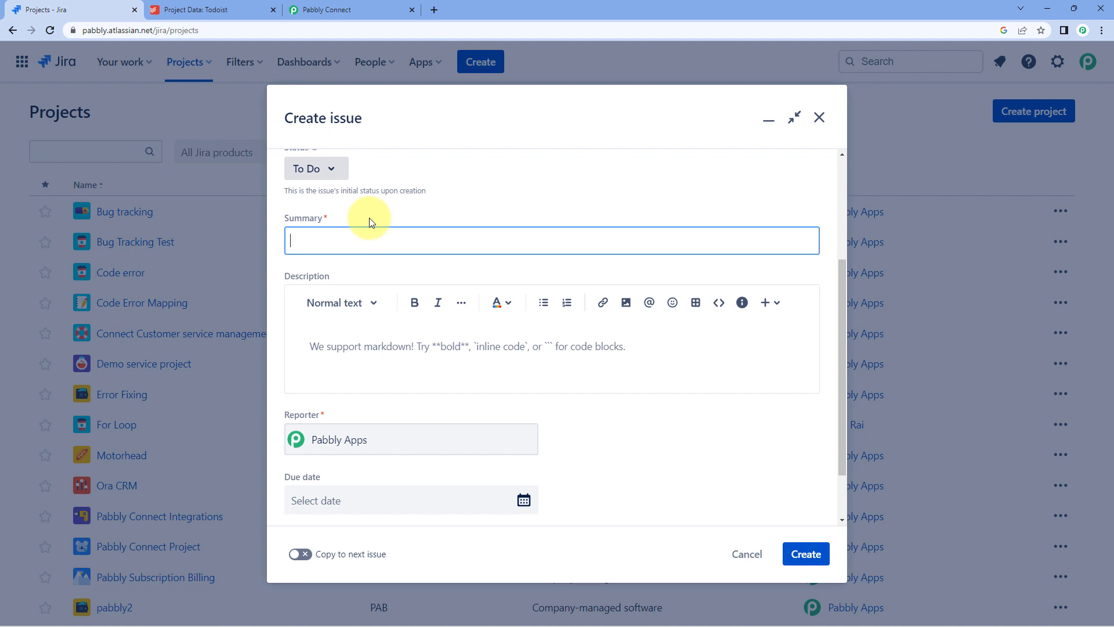
pyautogui.write('Mailchimp Integration Update')
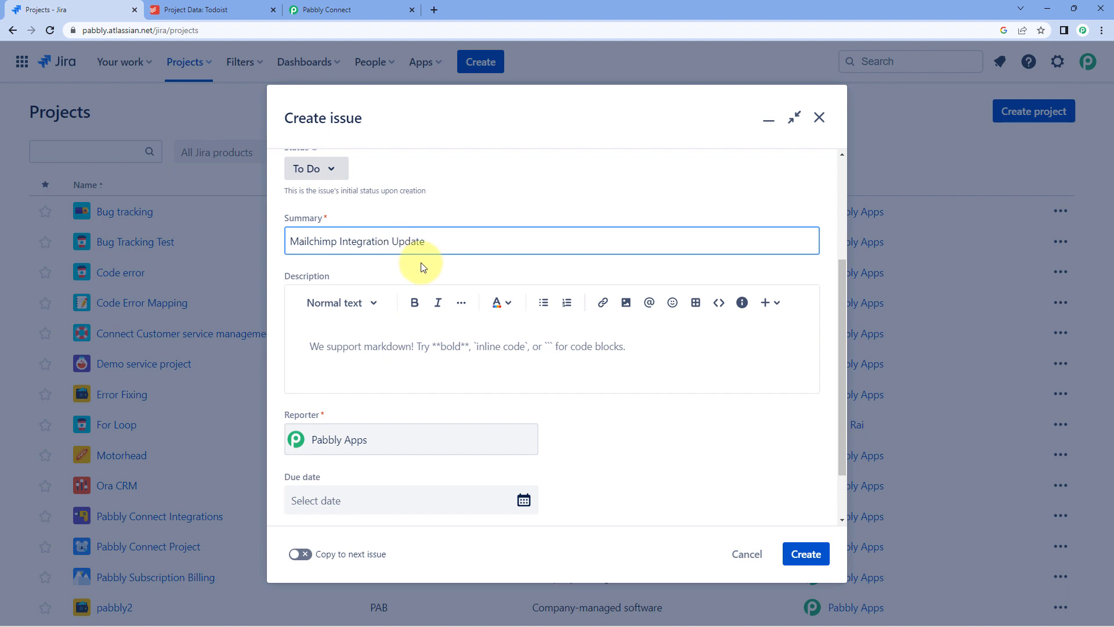
pyautogui.scroll(-1, 423, 266)
pyautogui.click(361, 288)
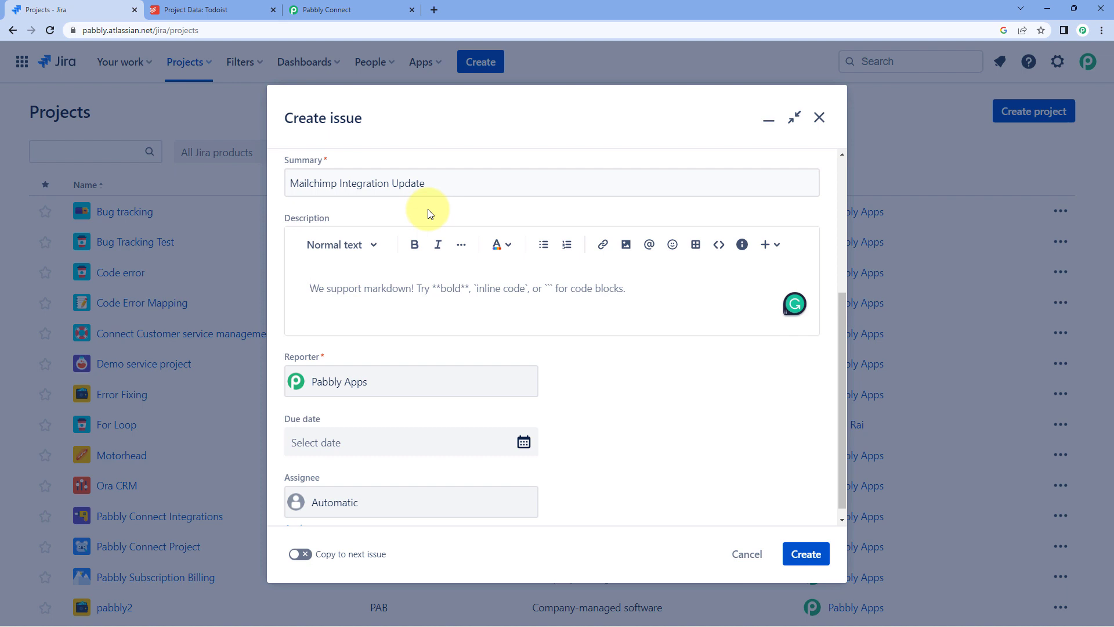
pyautogui.write('We have to update our integration of Pabbly Connect with Mailchimp.')
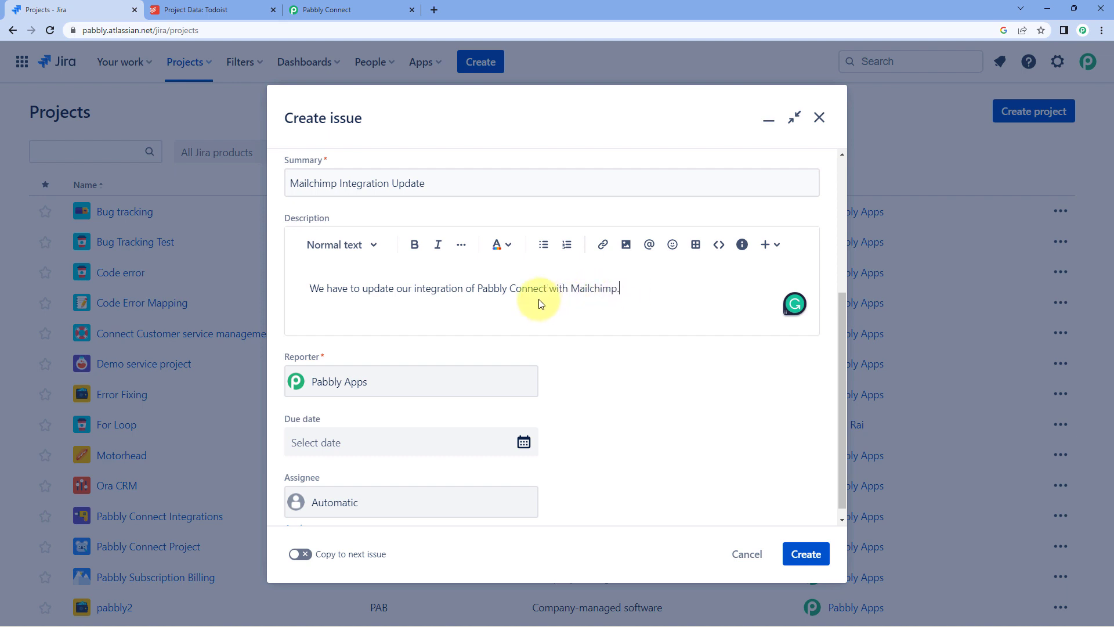
# Step: Set the issue's due date to 2/15/2023, review the form and create the issue
pyautogui.scroll(-1, 538, 298)
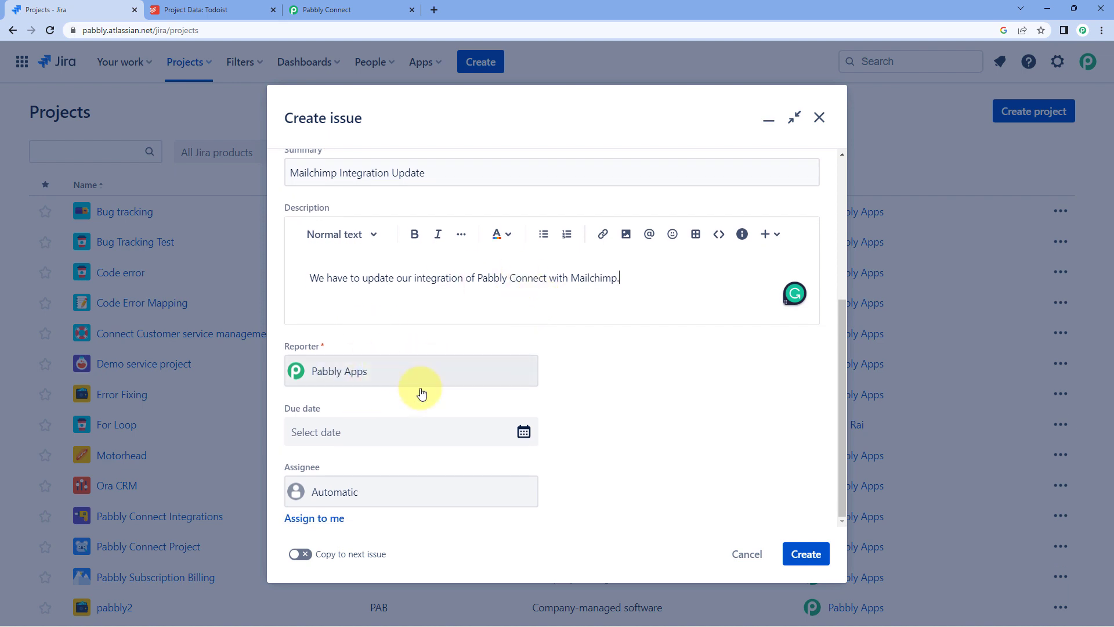
pyautogui.click(381, 430)
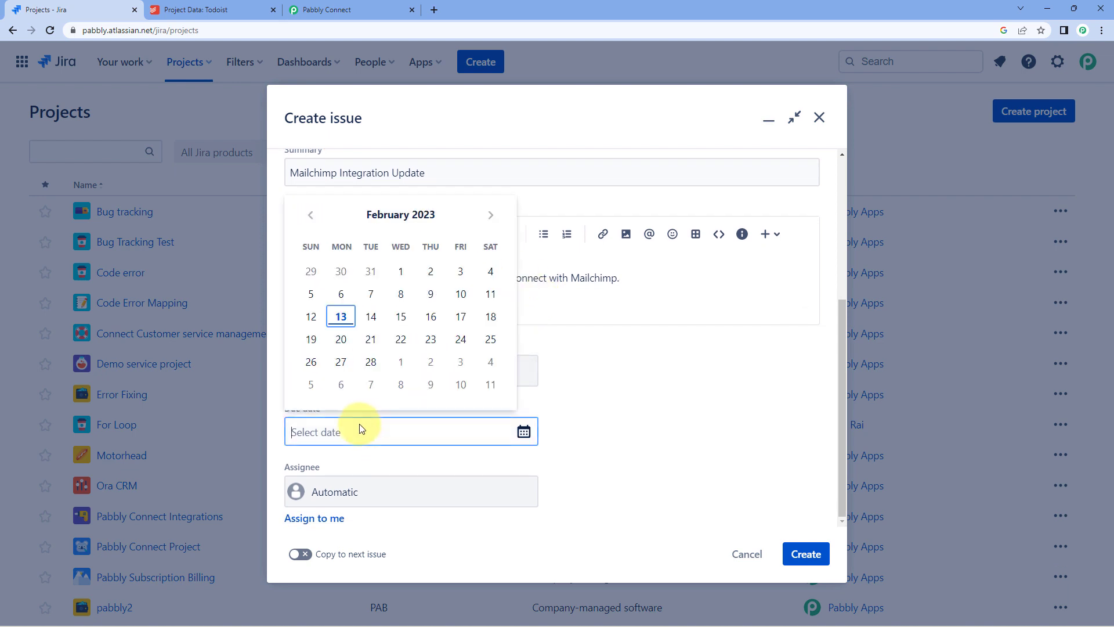
pyautogui.click(401, 319)
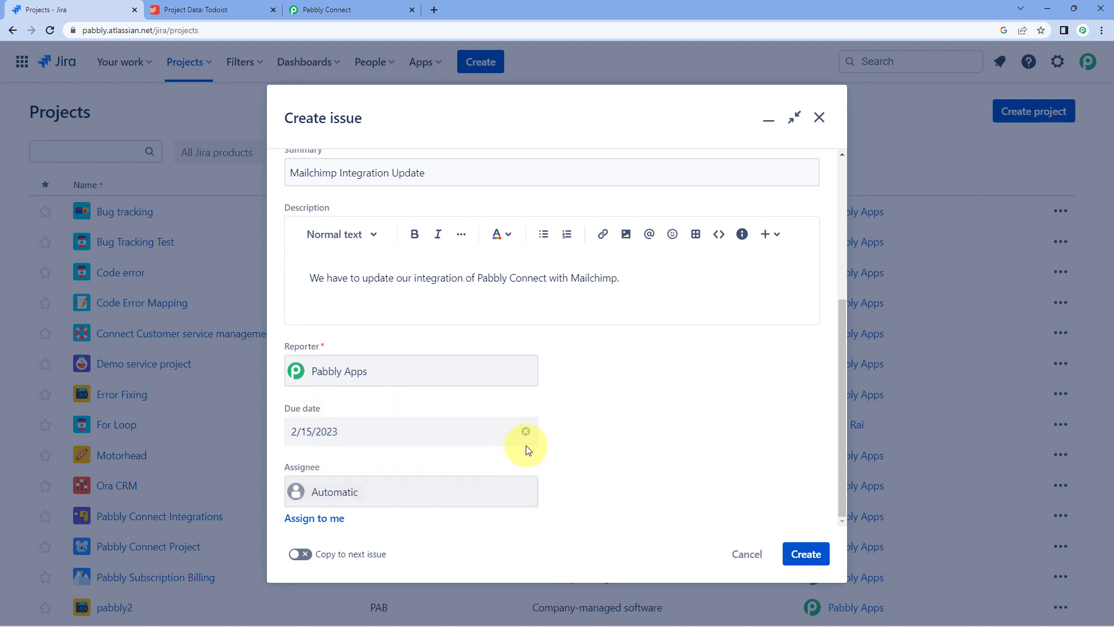
pyautogui.scroll(3, 723, 266)
pyautogui.scroll(2, 572, 226)
pyautogui.scroll(-5, 603, 261)
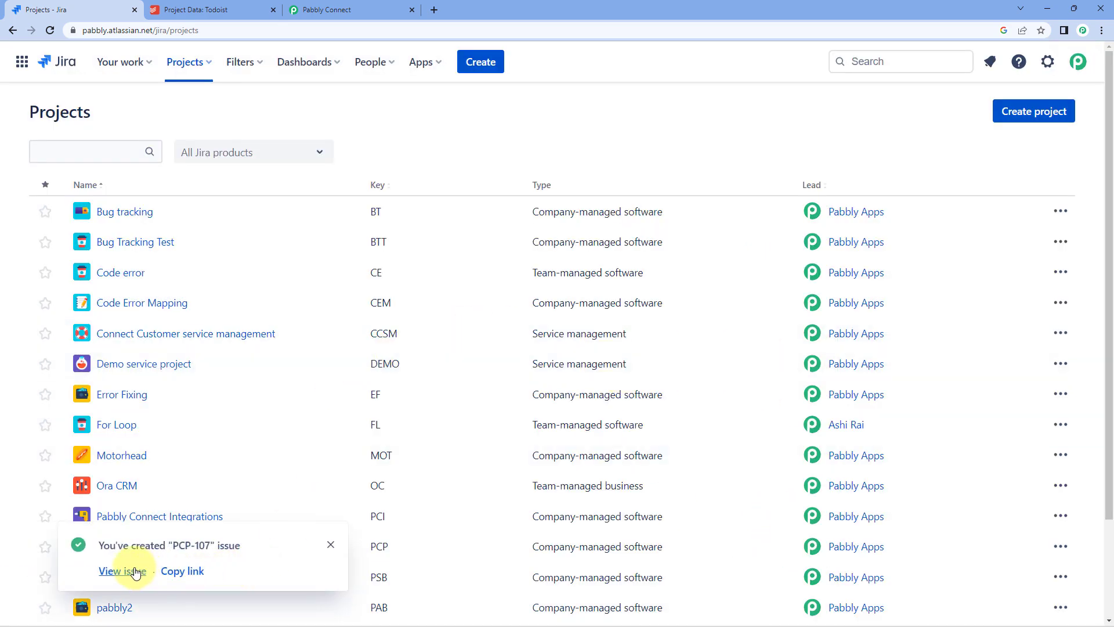
# Step: View the newly created Jira issue, and switch to Pabbly Connect to examine the webhook response received by the trigger
pyautogui.click(135, 573)
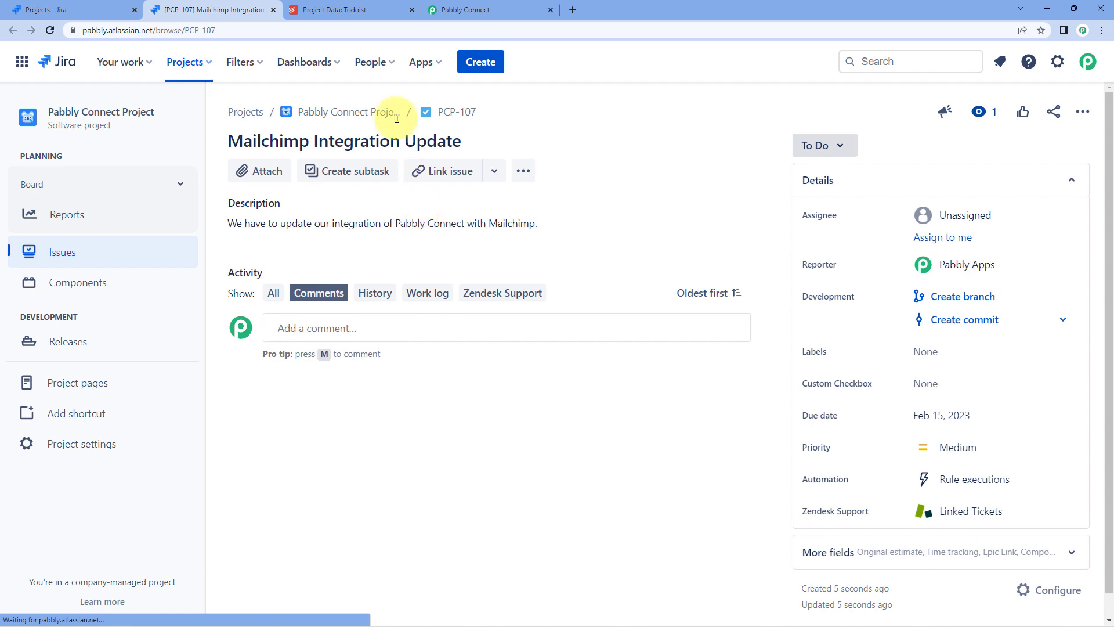
pyautogui.click(509, 7)
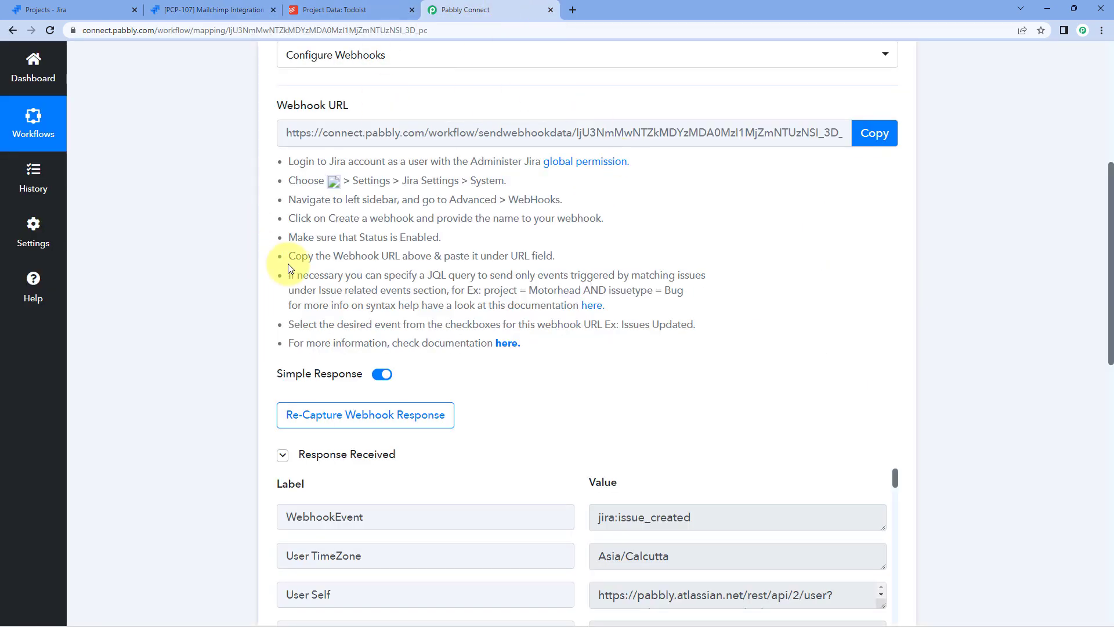
pyautogui.scroll(-4, 249, 260)
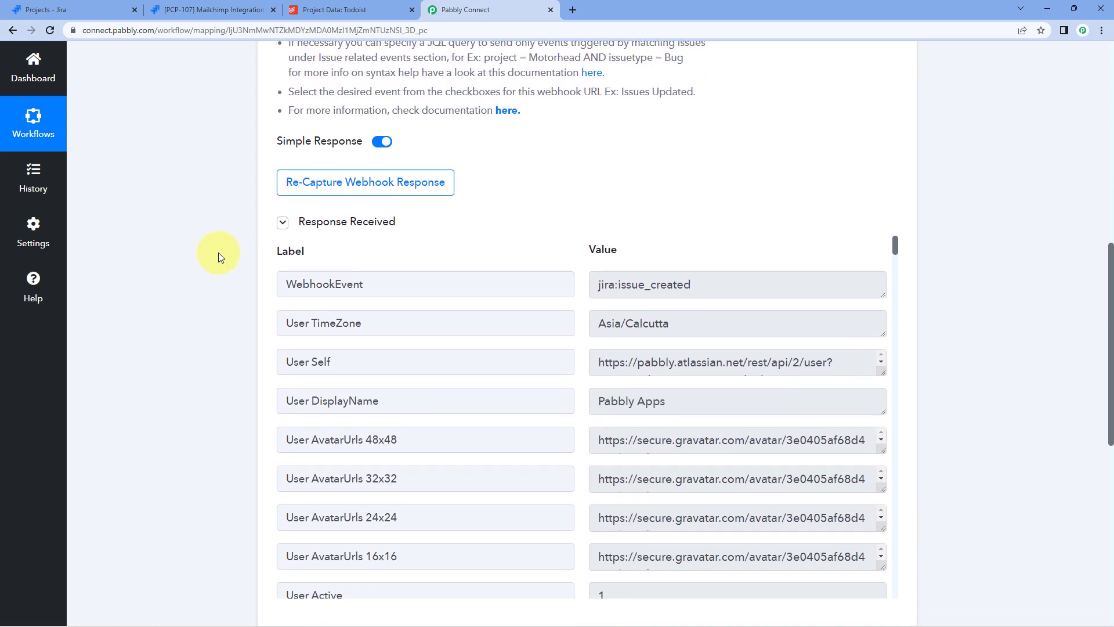
pyautogui.scroll(-2, 218, 252)
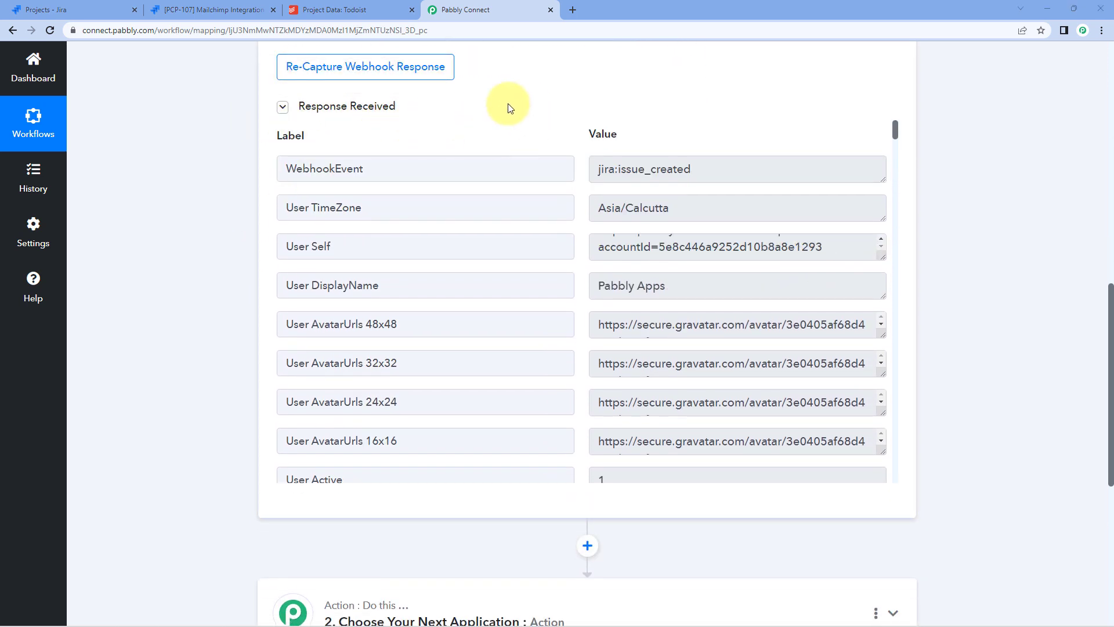
# Step: Examine the issue event type, issue key and issue ID in the captured webhook response
pyautogui.scroll(-5, 580, 221)
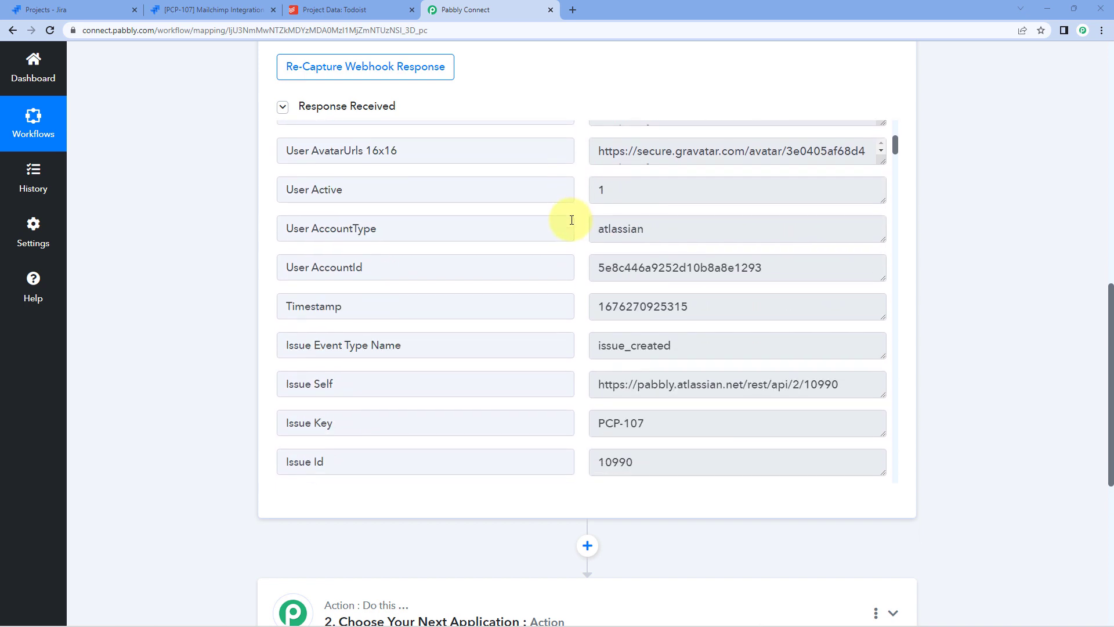
pyautogui.scroll(-2, 572, 220)
pyautogui.scroll(-1, 572, 219)
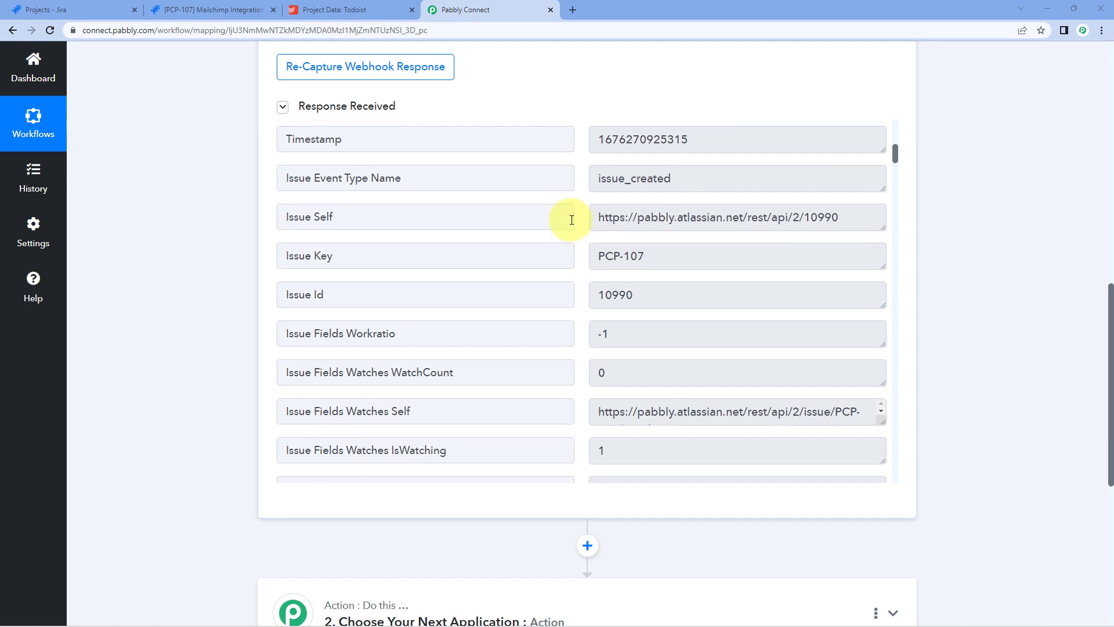
pyautogui.click(632, 249)
pyautogui.tripleClick(633, 249)
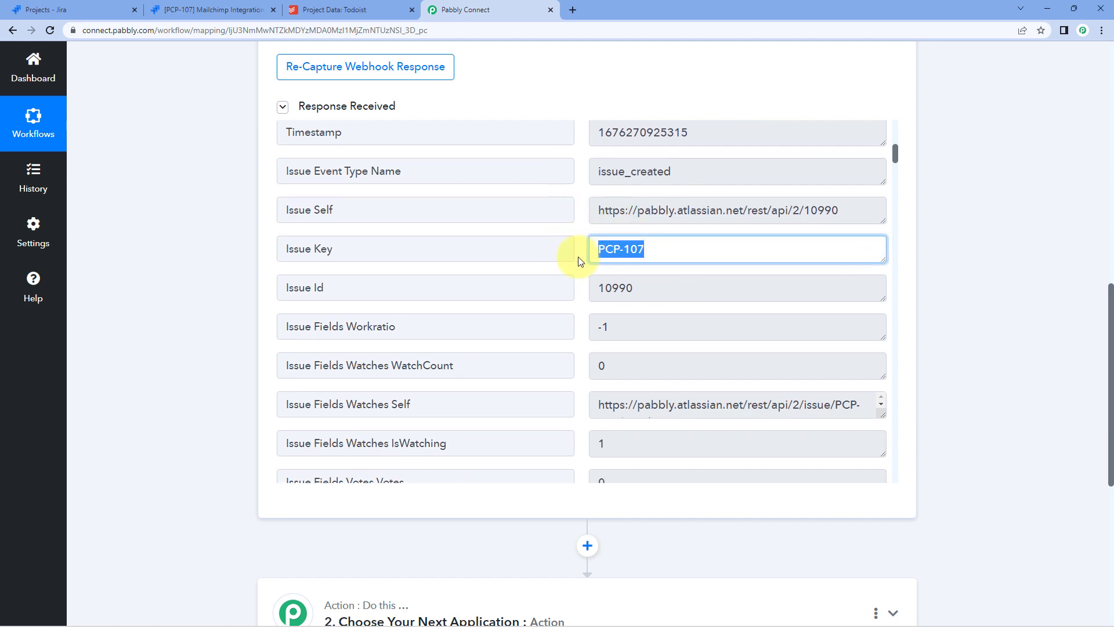
pyautogui.moveTo(671, 290); pyautogui.dragTo(580, 232)
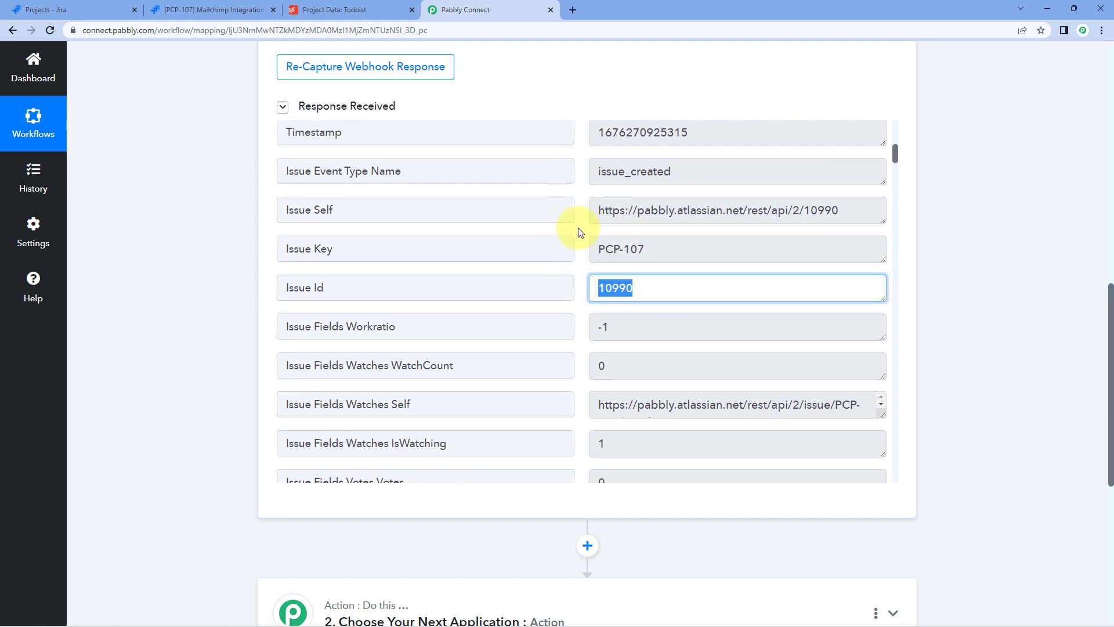
pyautogui.doubleClick(652, 169)
pyautogui.click(578, 182)
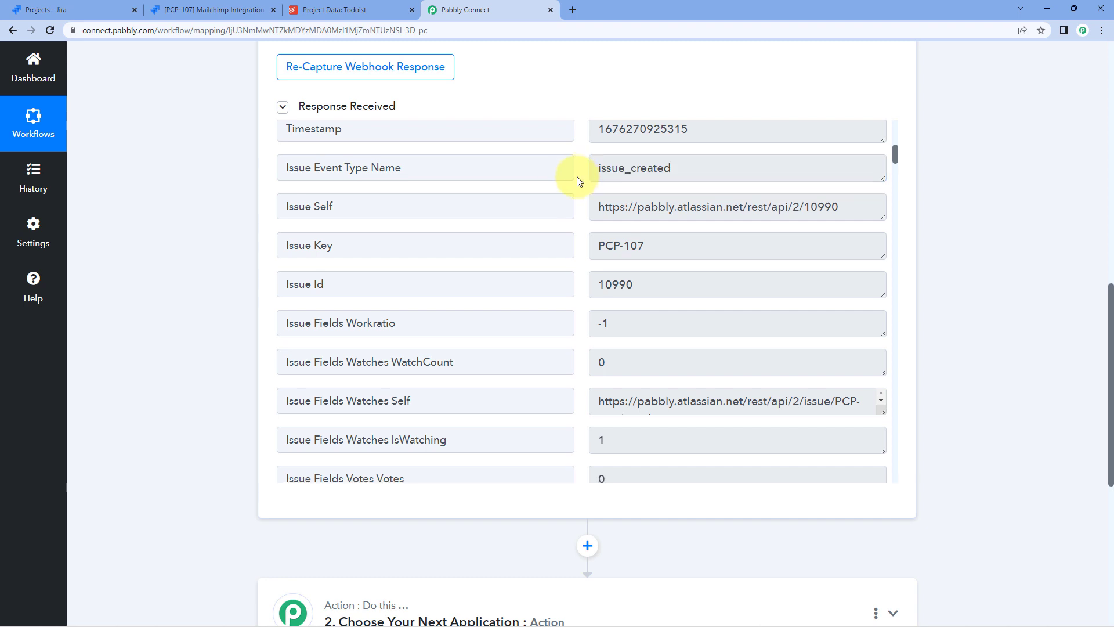
# Step: Examine the issue summary, status and reporter fields in the captured webhook response
pyautogui.scroll(-6, 577, 181)
pyautogui.scroll(-4, 577, 181)
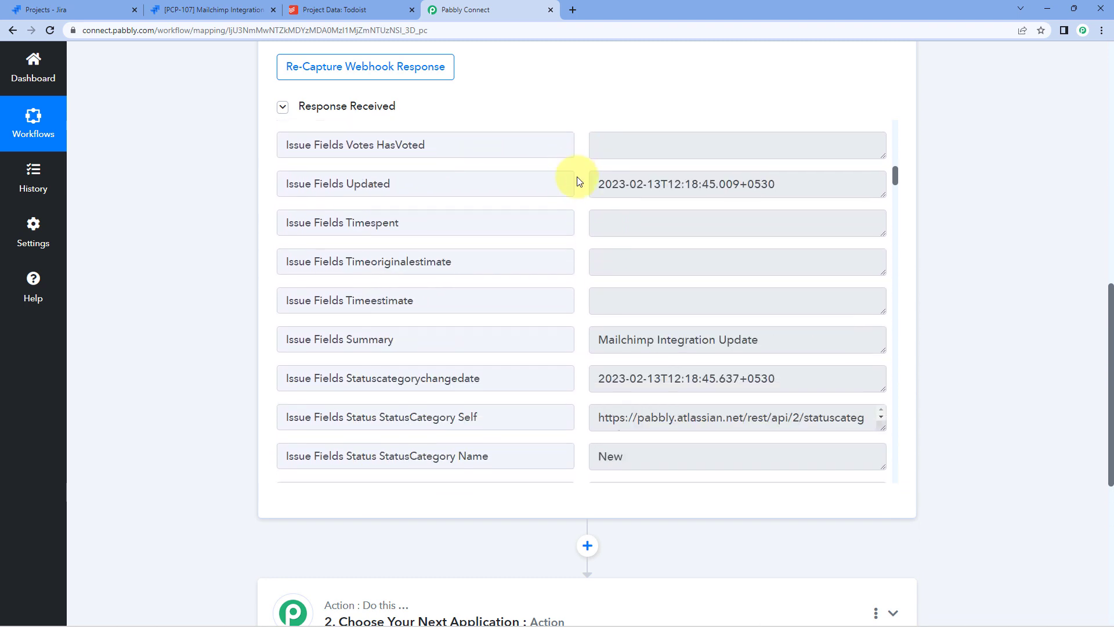
pyautogui.moveTo(596, 181); pyautogui.dragTo(840, 175)
pyautogui.scroll(-1, 570, 204)
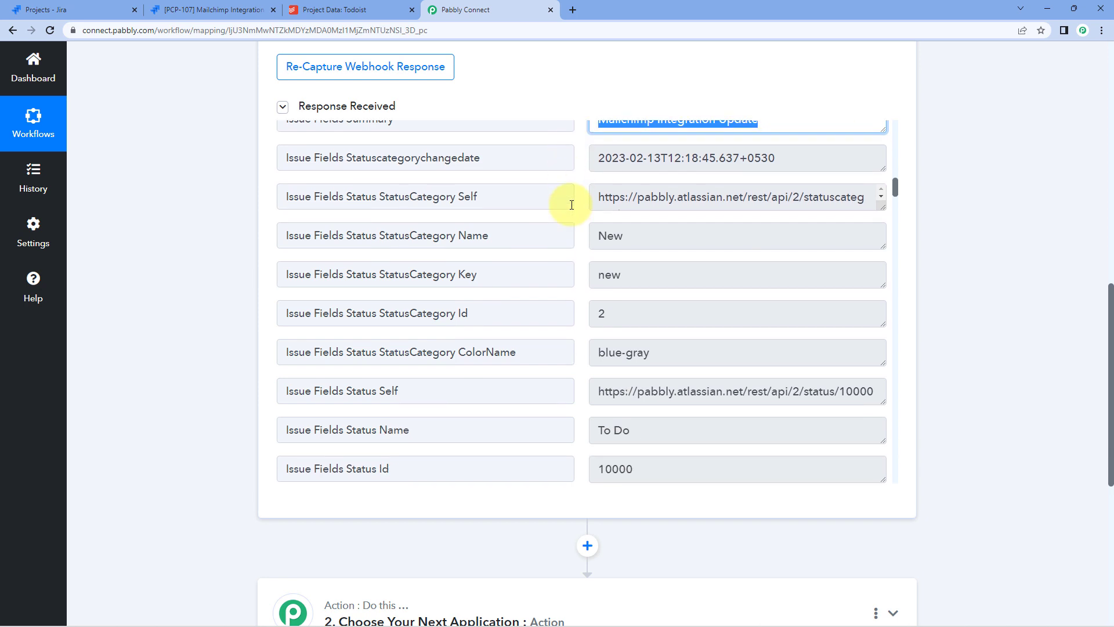
pyautogui.moveTo(664, 236); pyautogui.dragTo(579, 243)
pyautogui.scroll(-2, 604, 243)
pyautogui.scroll(1, 614, 244)
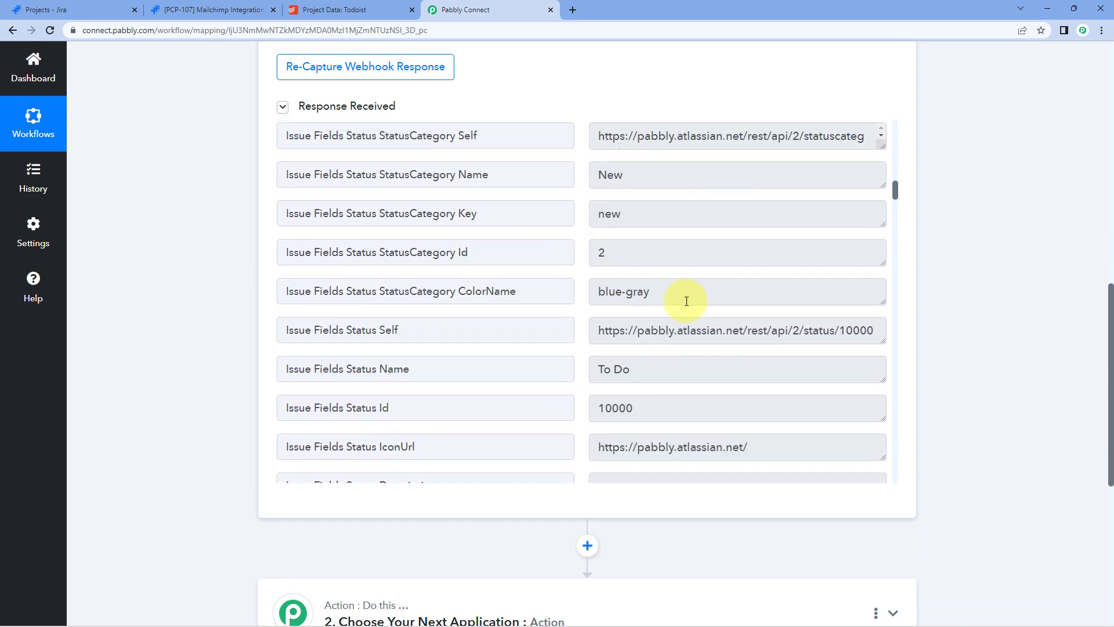
pyautogui.moveTo(684, 296); pyautogui.dragTo(576, 303)
pyautogui.scroll(-2, 573, 305)
pyautogui.moveTo(646, 244); pyautogui.dragTo(583, 260)
pyautogui.scroll(-1, 582, 260)
pyautogui.moveTo(684, 236); pyautogui.dragTo(584, 258)
pyautogui.scroll(-4, 583, 255)
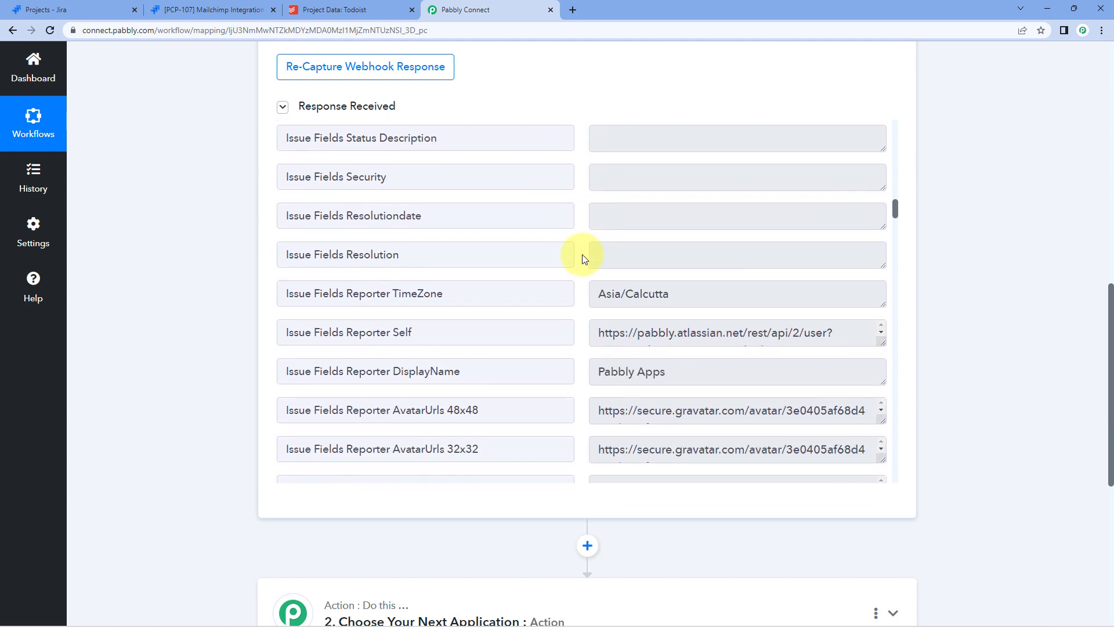
pyautogui.moveTo(708, 231); pyautogui.dragTo(580, 247)
pyautogui.scroll(-1, 584, 250)
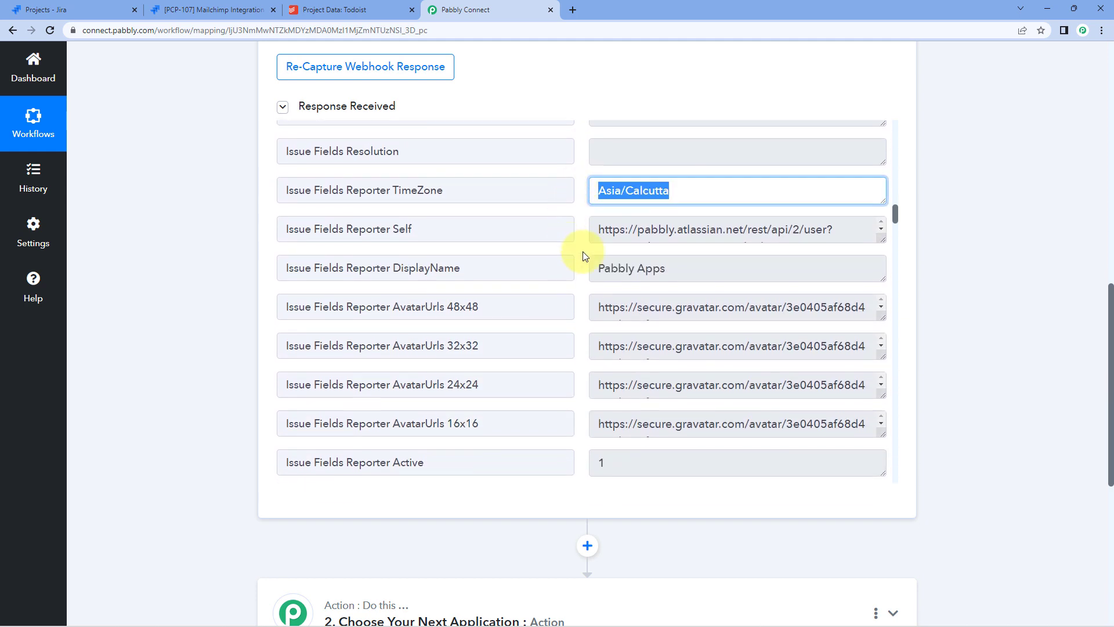
# Step: Examine the project name, due date and full issue description in the captured webhook response
pyautogui.scroll(-3, 586, 255)
pyautogui.scroll(-8, 573, 272)
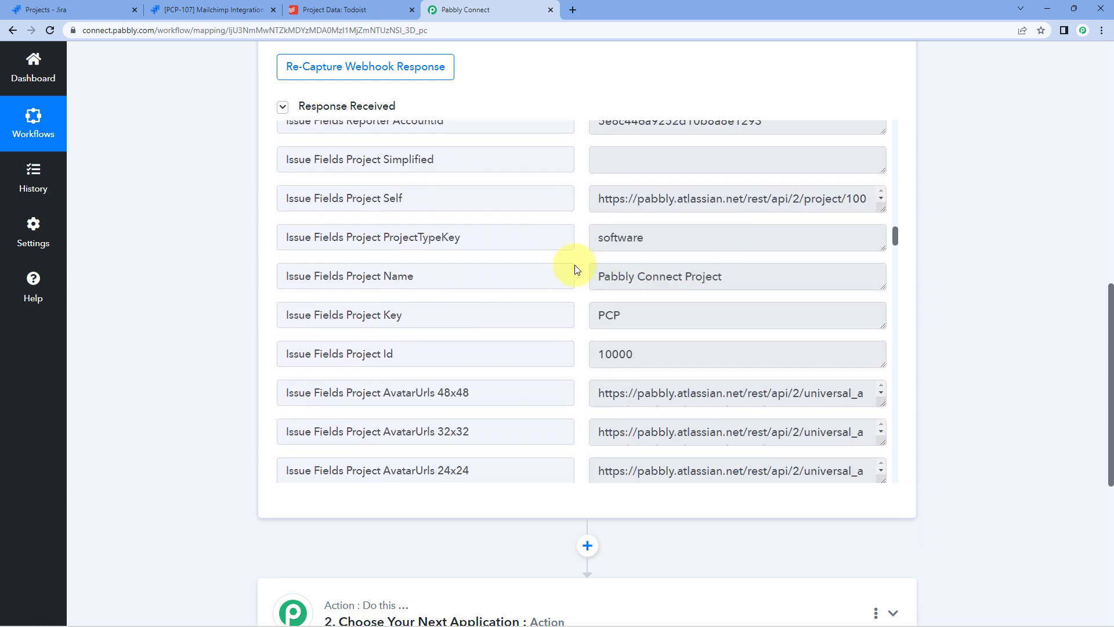
pyautogui.moveTo(771, 274); pyautogui.dragTo(568, 277)
pyautogui.scroll(-12, 571, 279)
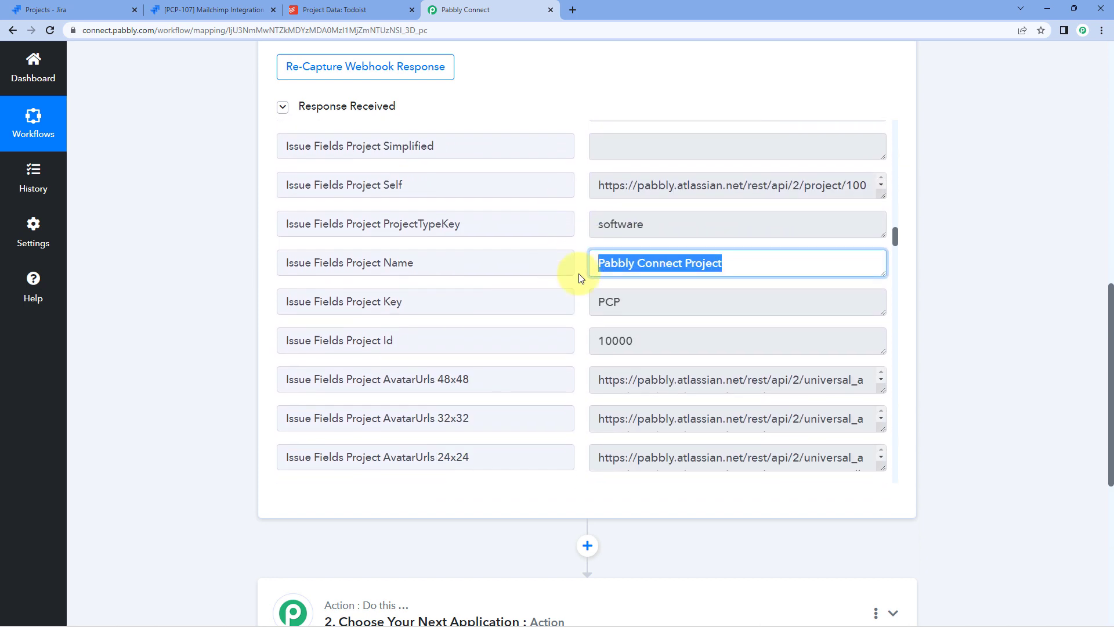
pyautogui.scroll(-6, 574, 282)
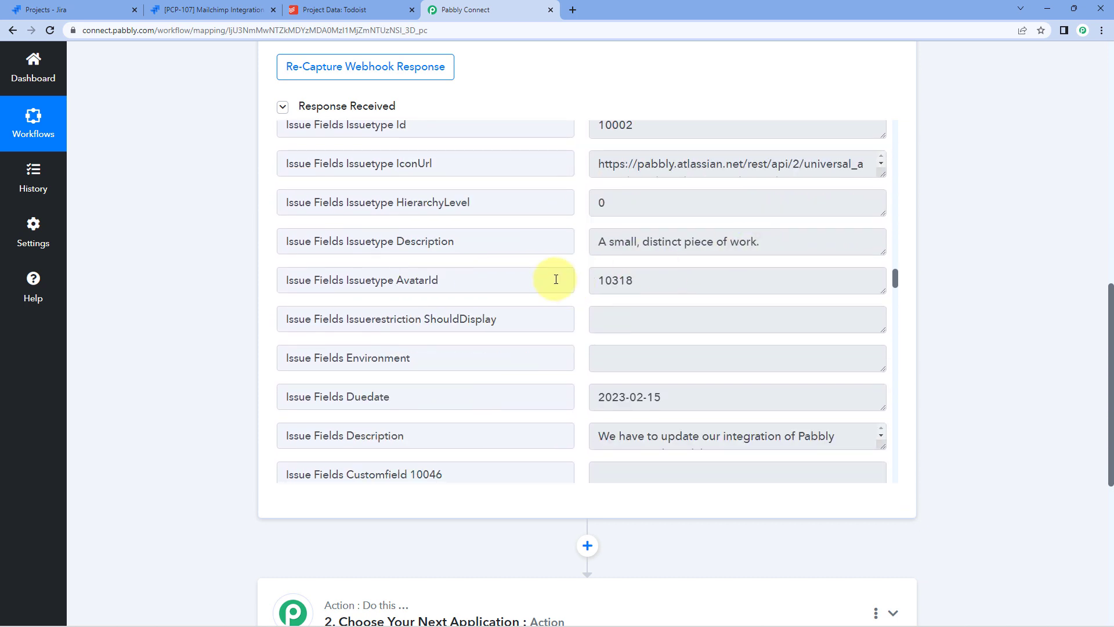
pyautogui.scroll(-4, 583, 279)
pyautogui.click(707, 267)
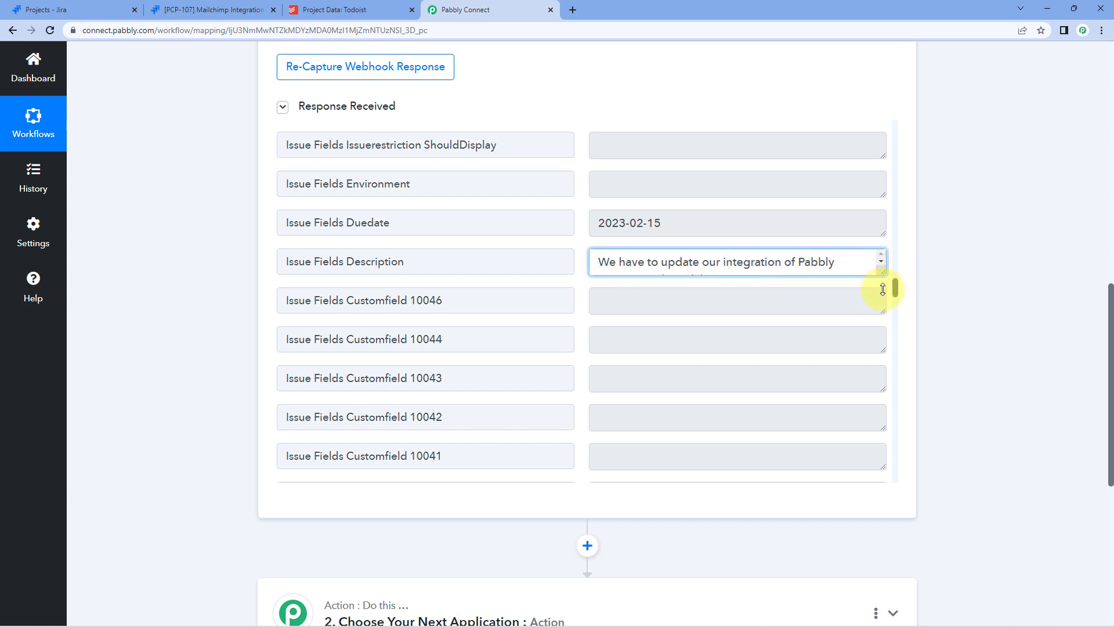
pyautogui.moveTo(882, 274); pyautogui.dragTo(882, 296)
pyautogui.scroll(-8, 585, 297)
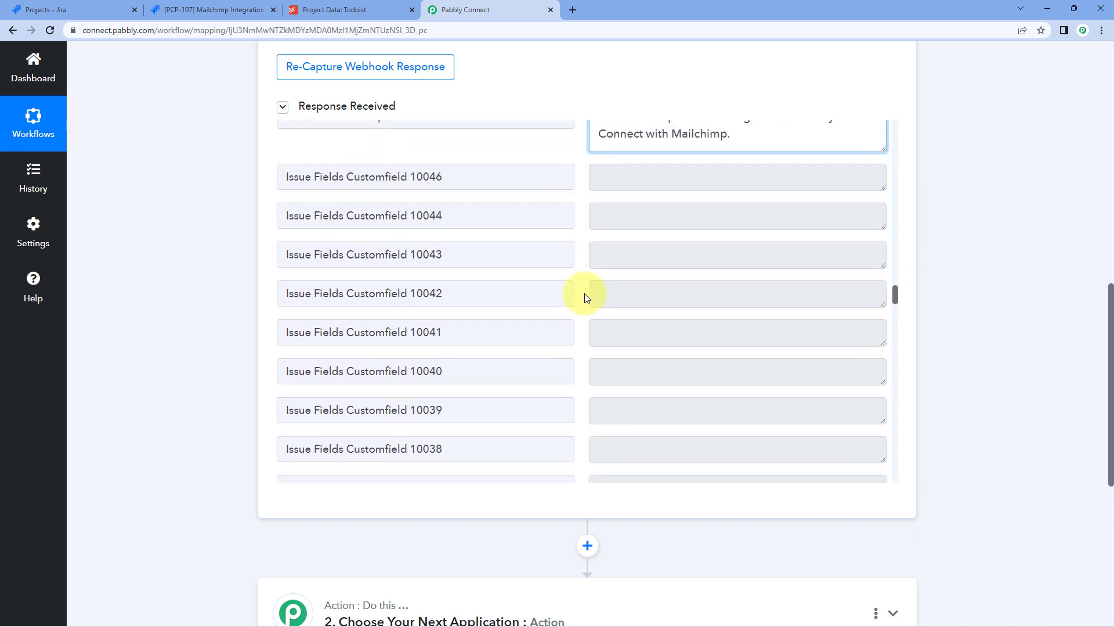
# Step: Switch to Todoist to view the Jira Tasks section of the Project Data project, and return to Pabbly Connect
pyautogui.scroll(20, 584, 297)
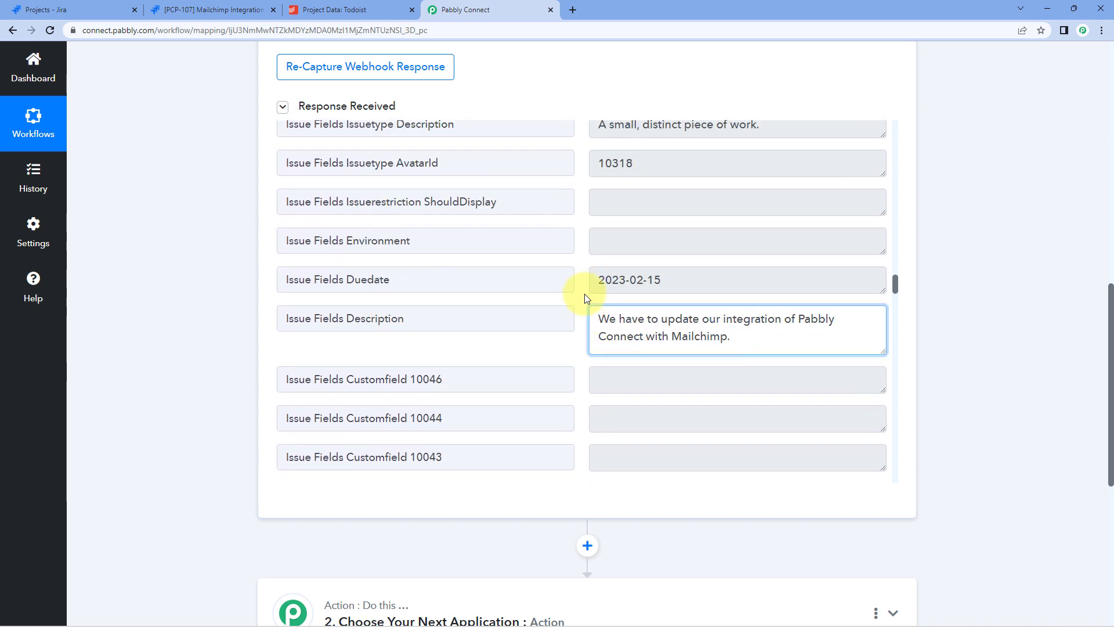
pyautogui.scroll(20, 582, 294)
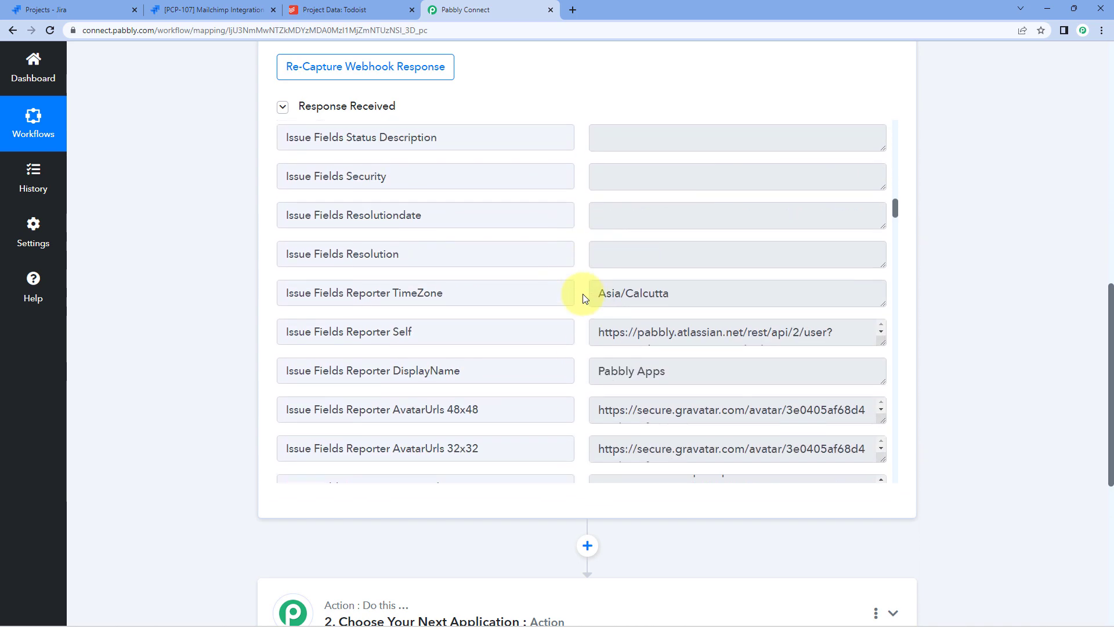
pyautogui.scroll(3, 583, 293)
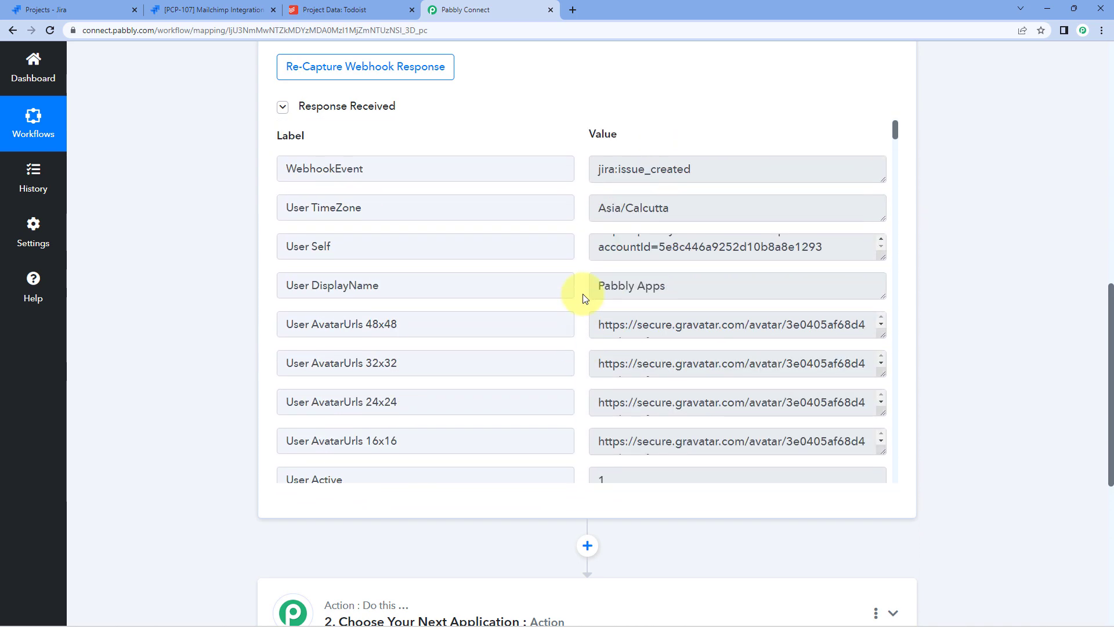
pyautogui.scroll(2, 563, 174)
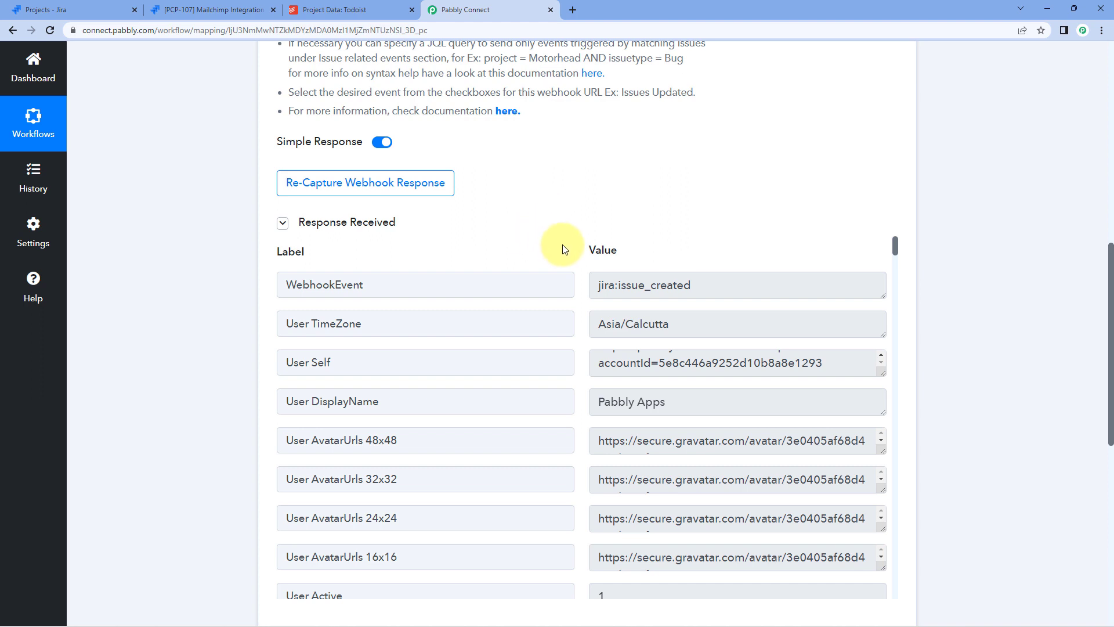
pyautogui.click(340, 9)
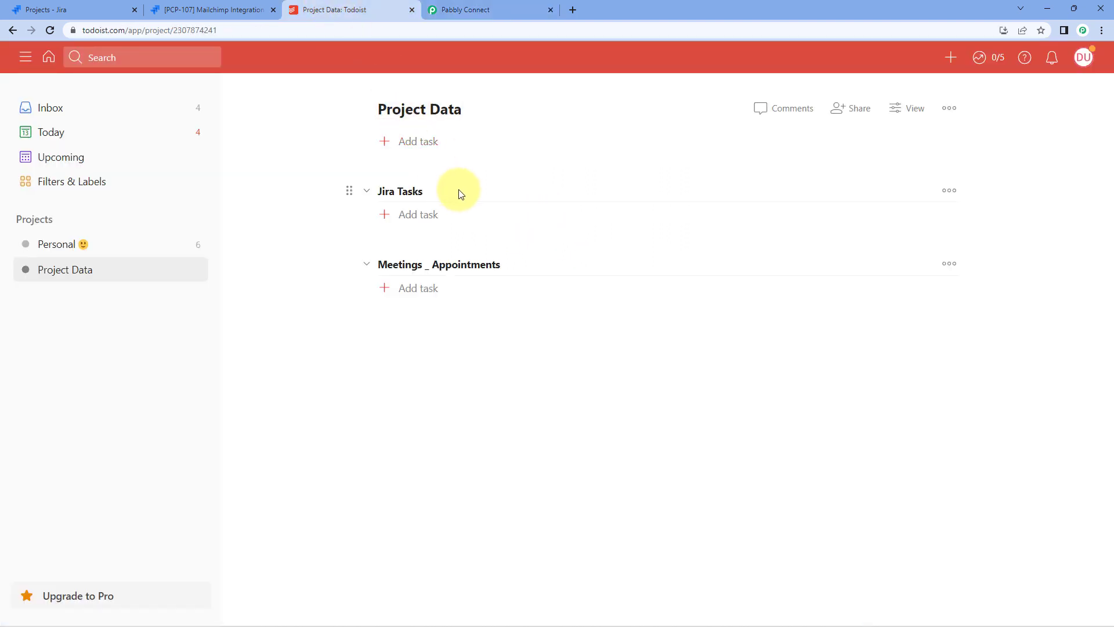
pyautogui.click(485, 10)
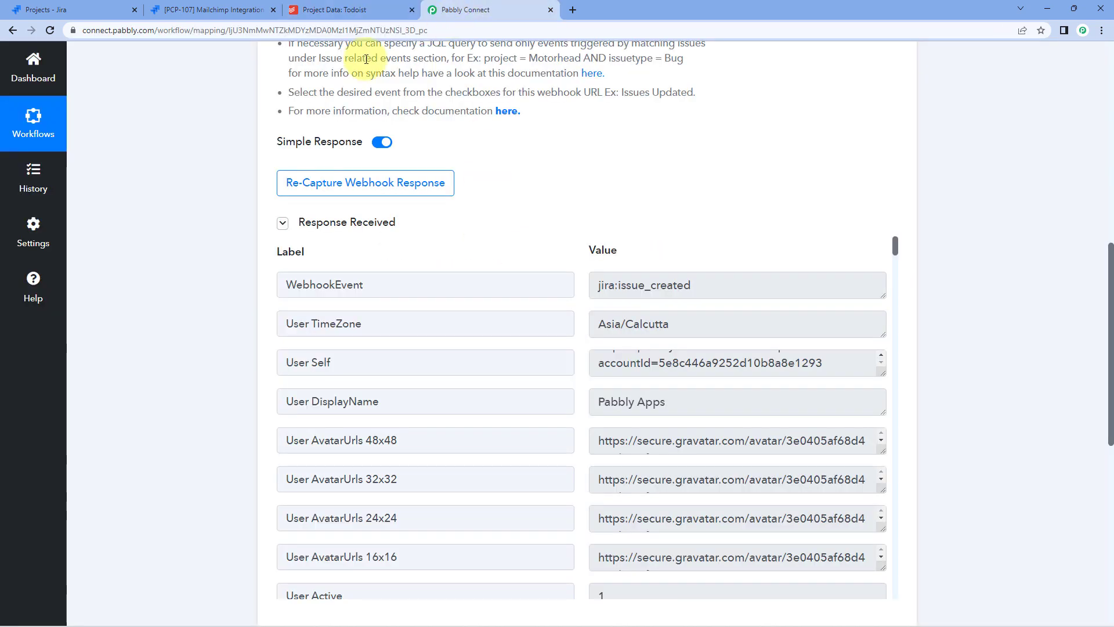
# Step: Set the workflow's action step to Todoist with the Create a Task event
pyautogui.scroll(-9, 229, 216)
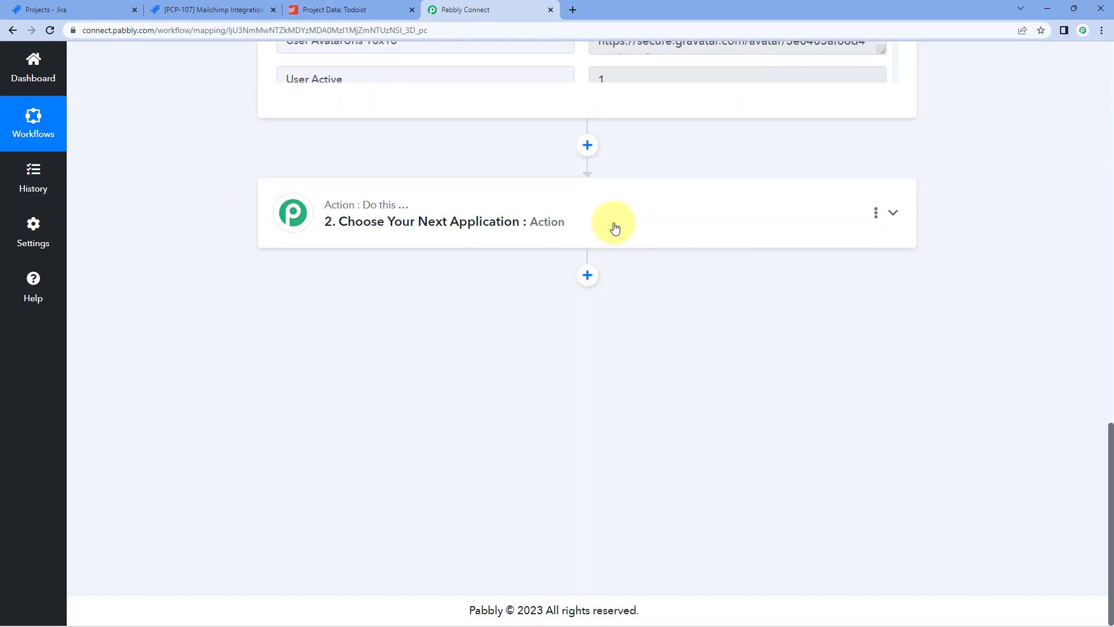
pyautogui.click(529, 225)
pyautogui.click(418, 301)
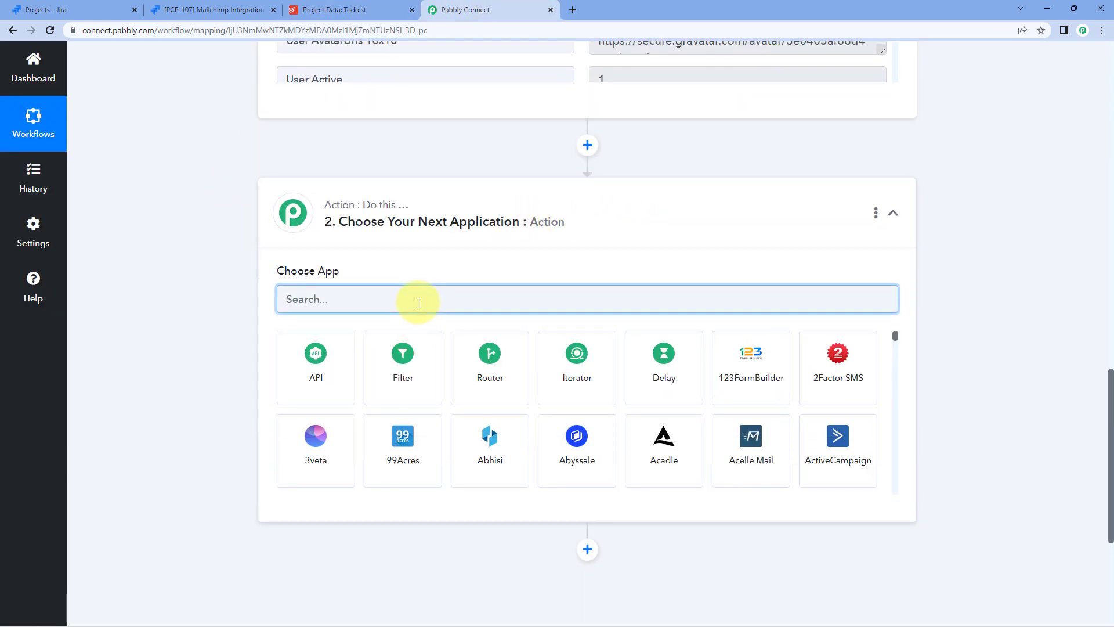
pyautogui.write('Todo')
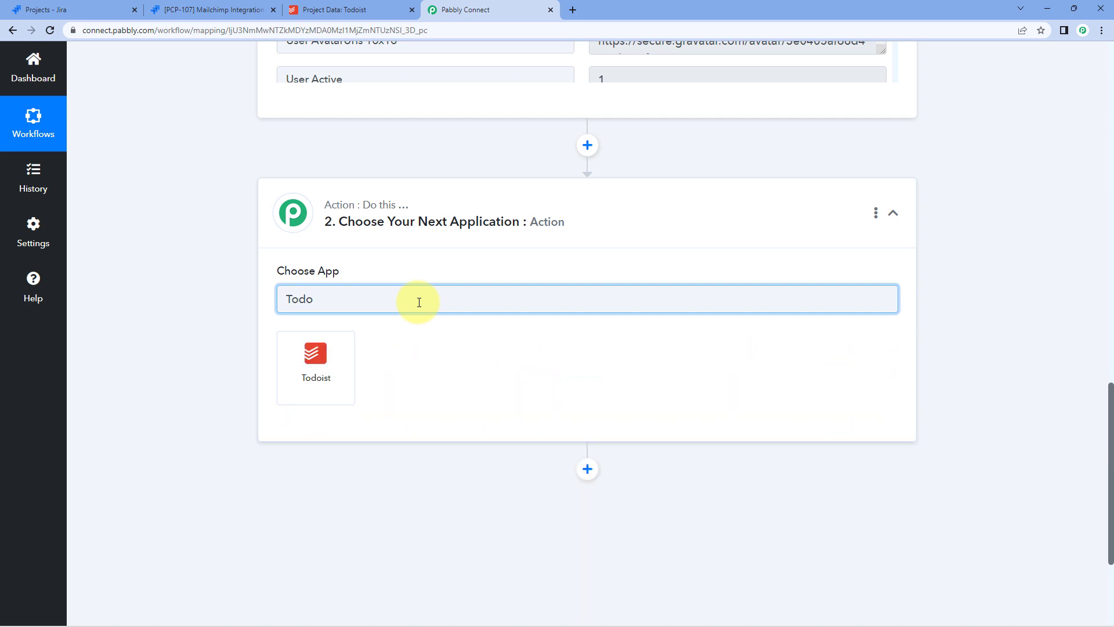
pyautogui.click(335, 375)
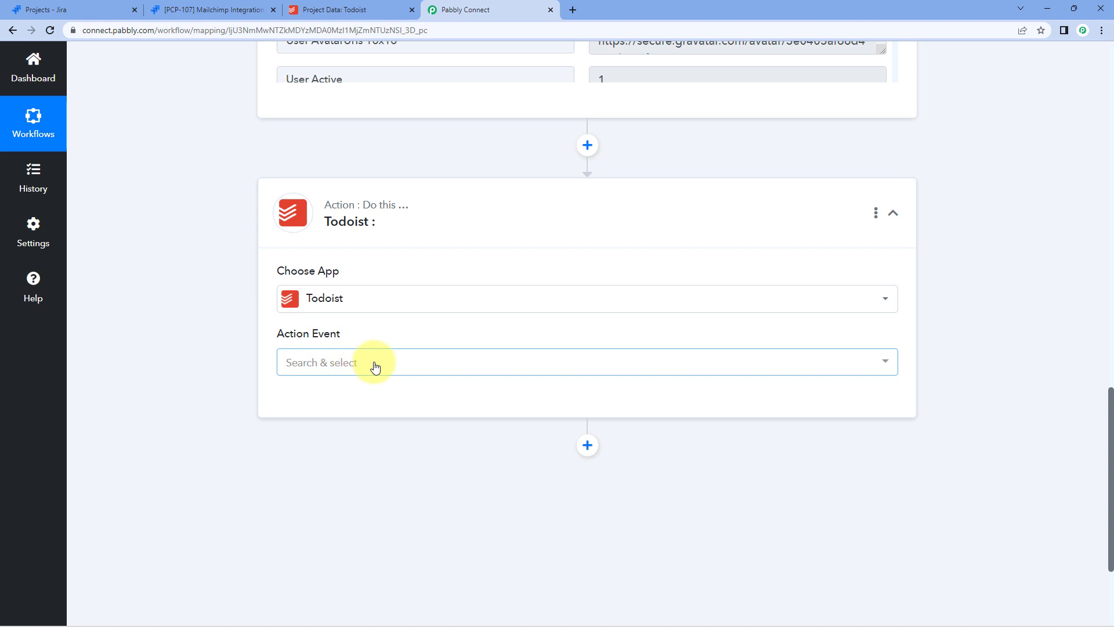
pyautogui.click(374, 368)
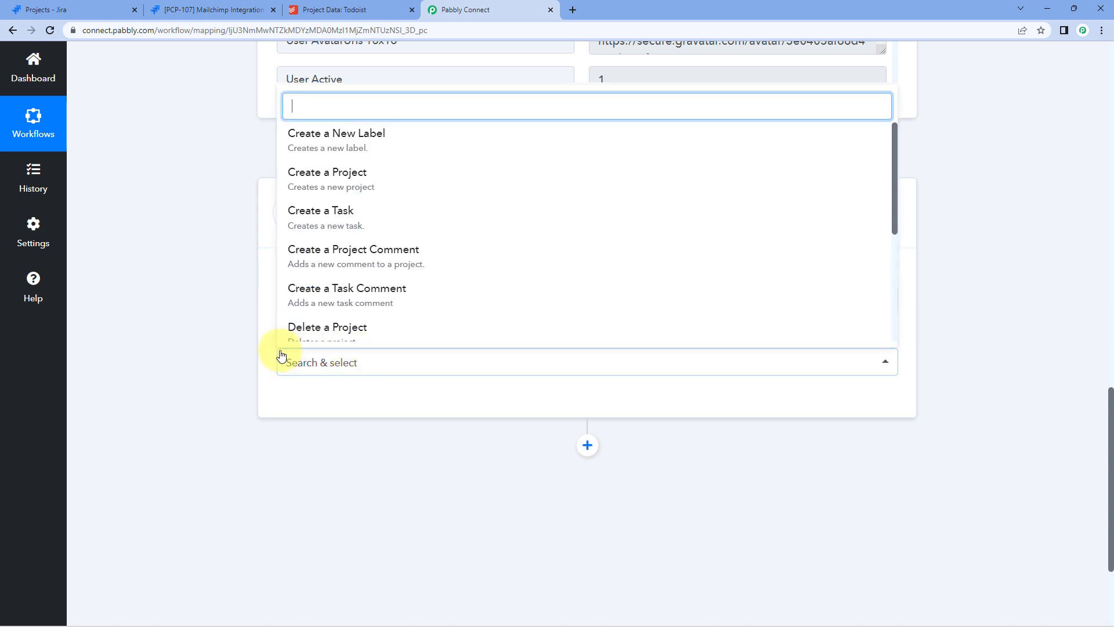
pyautogui.click(400, 218)
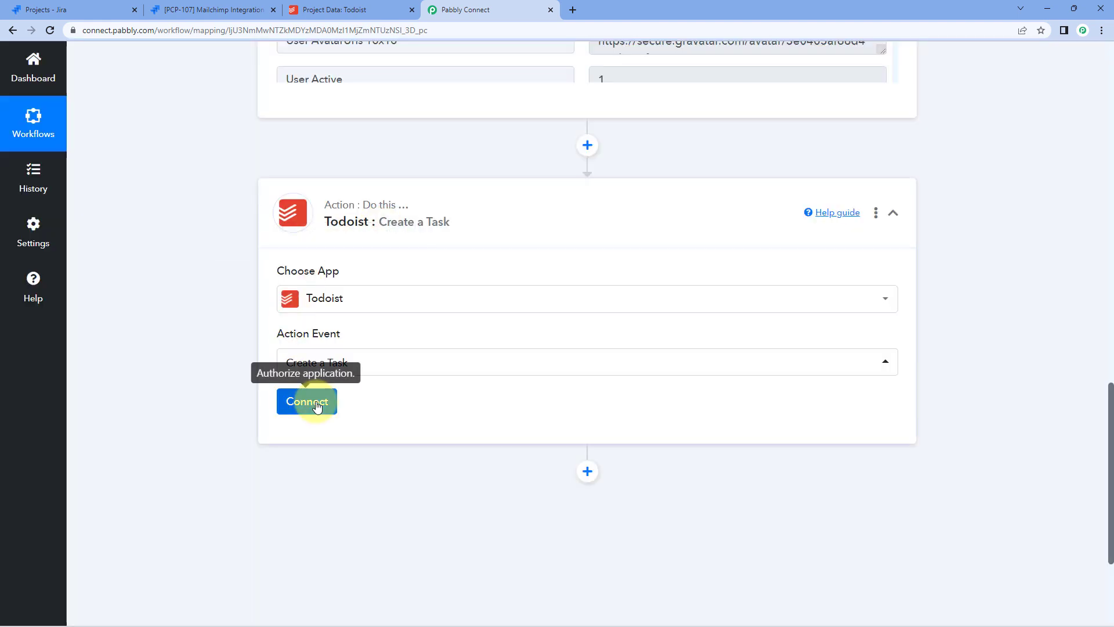
# Step: Start a new Todoist connection for the action and copy the API token from Todoist's developer integration settings
pyautogui.click(317, 407)
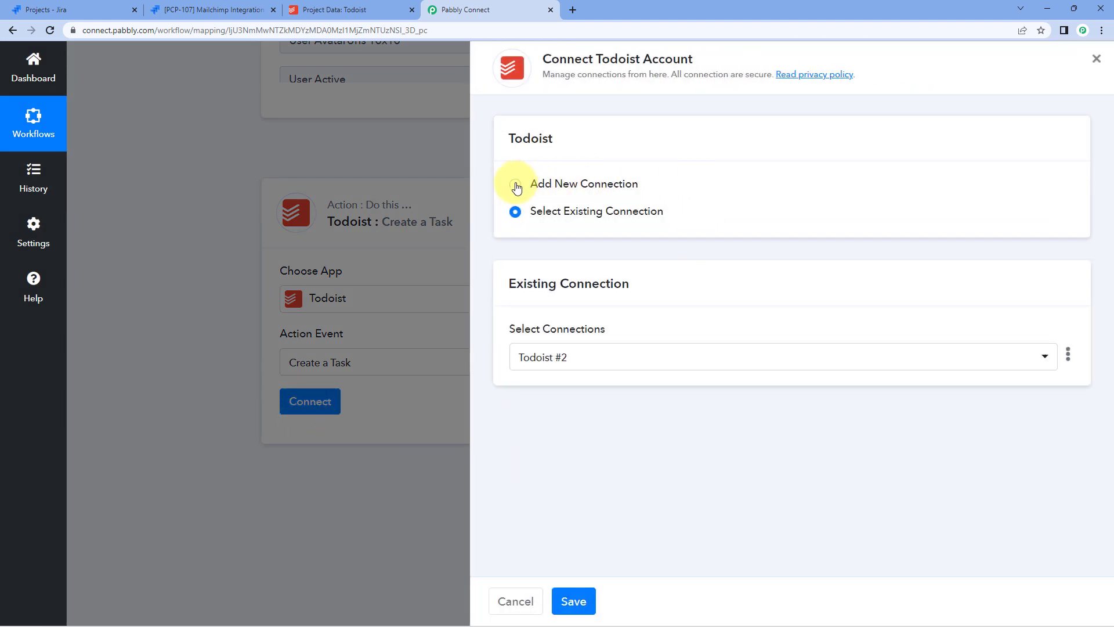
pyautogui.click(516, 186)
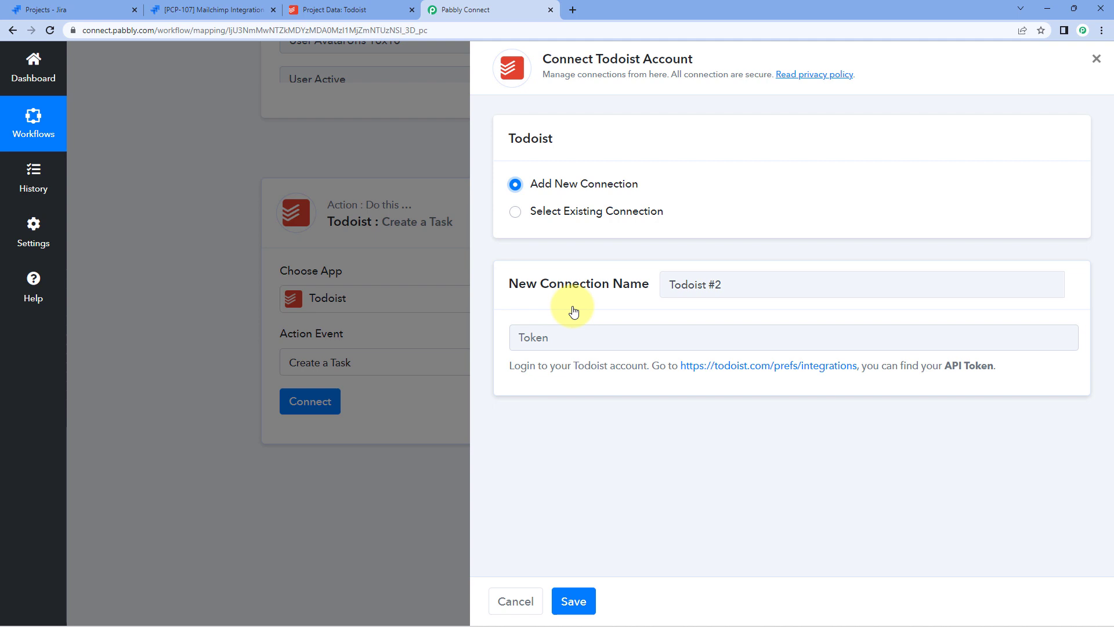
pyautogui.click(325, 9)
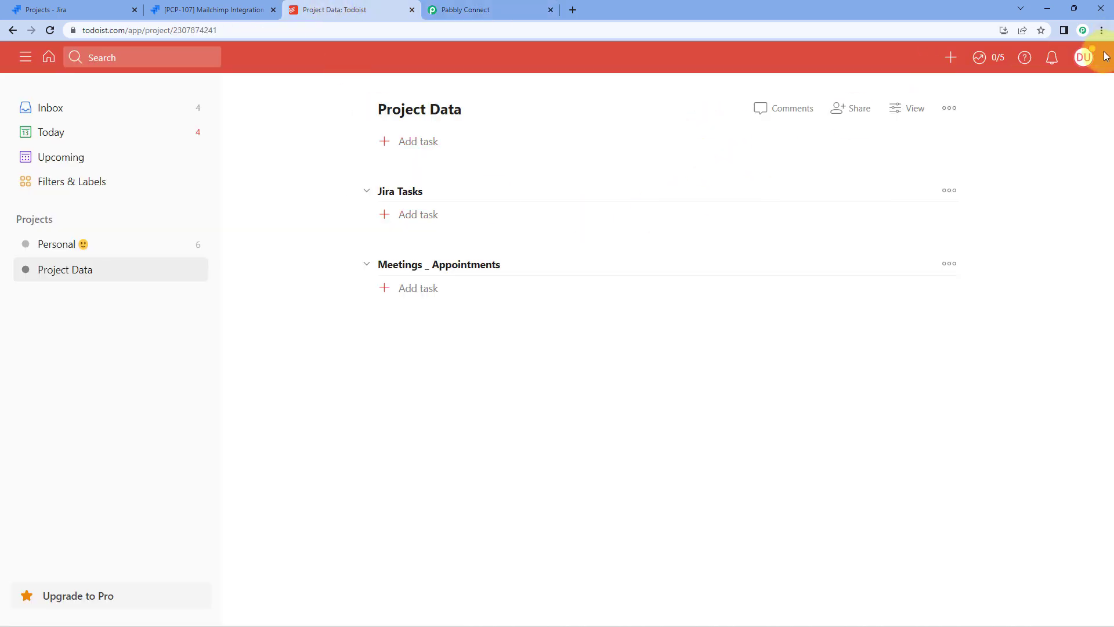
pyautogui.click(1085, 58)
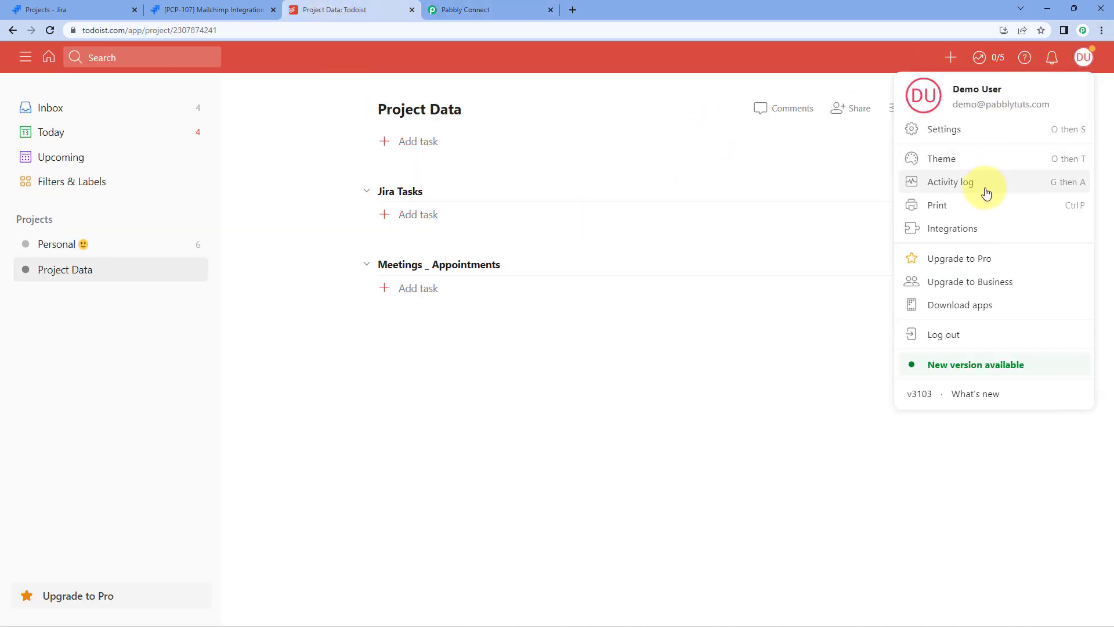
pyautogui.click(995, 227)
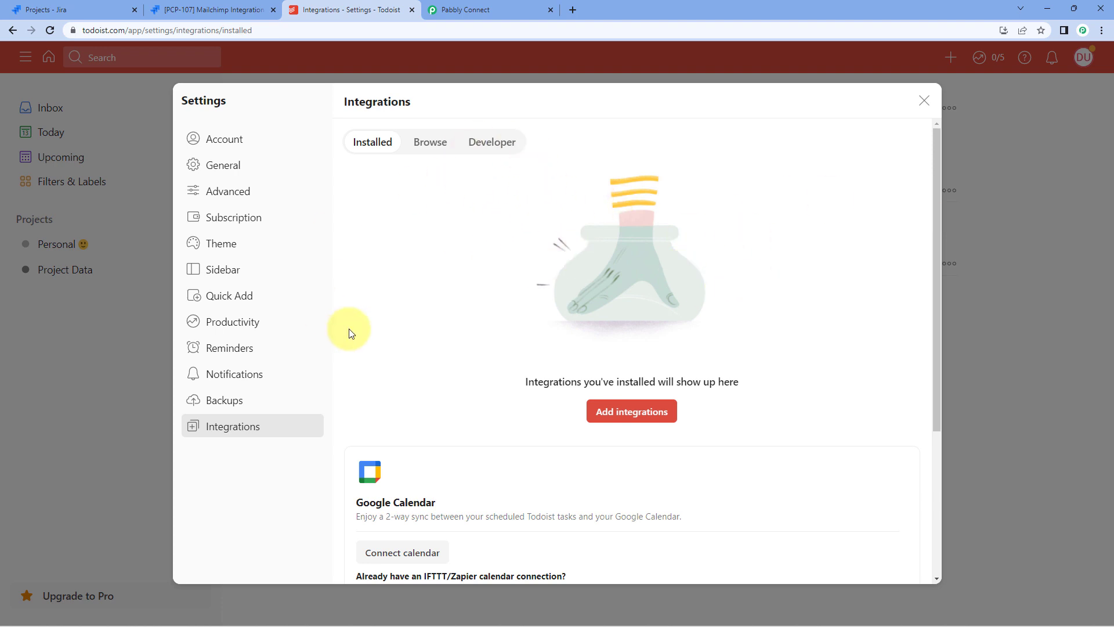
pyautogui.click(493, 148)
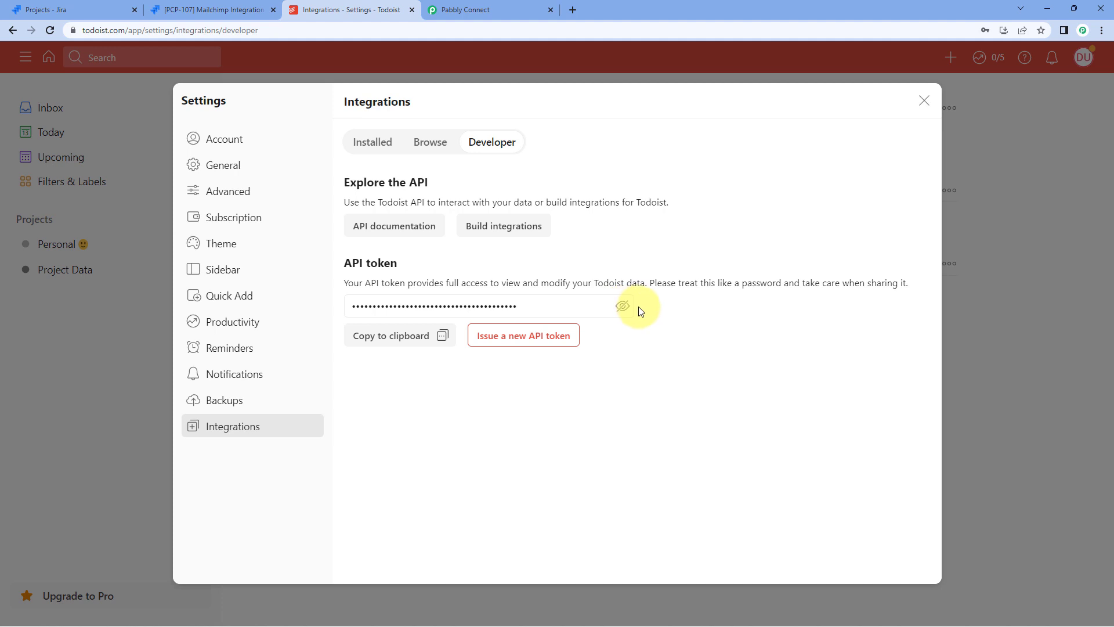
pyautogui.click(440, 335)
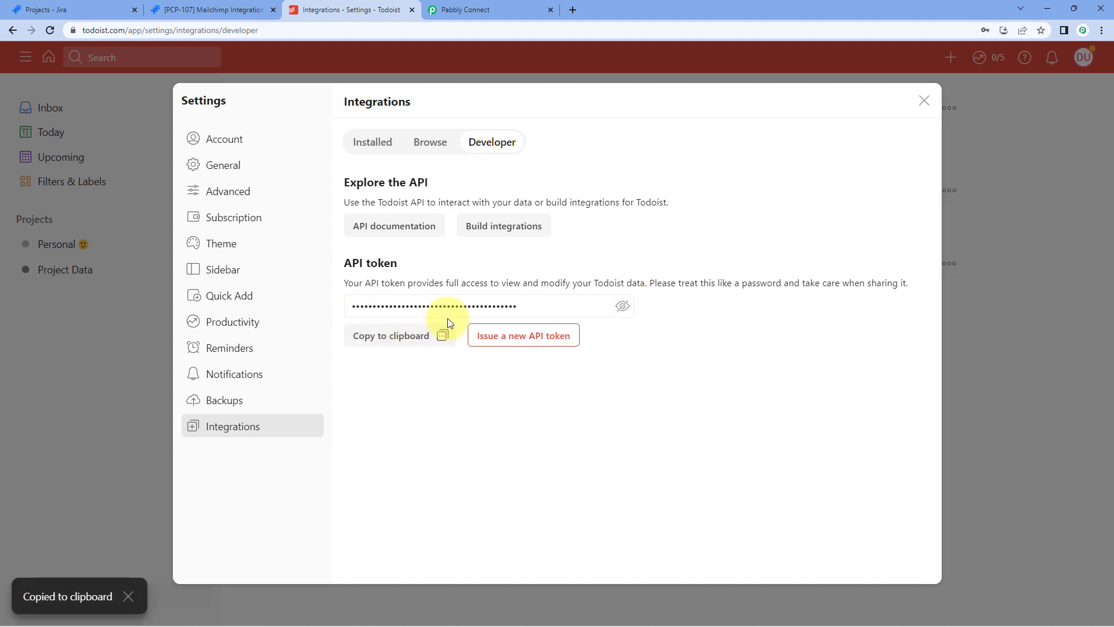
# Step: Switch to Pabbly Connect, paste the copied Todoist API token into the new connection and save it
pyautogui.click(503, 7)
pyautogui.click(549, 337)
pyautogui.rightClick(549, 338)
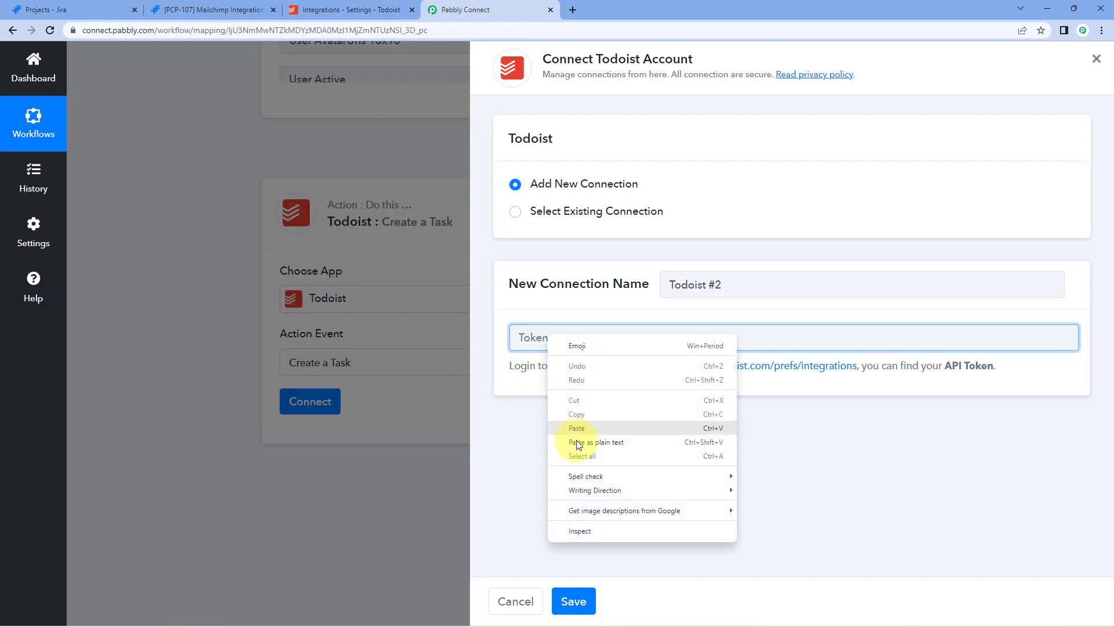
pyautogui.click(578, 430)
pyautogui.click(573, 601)
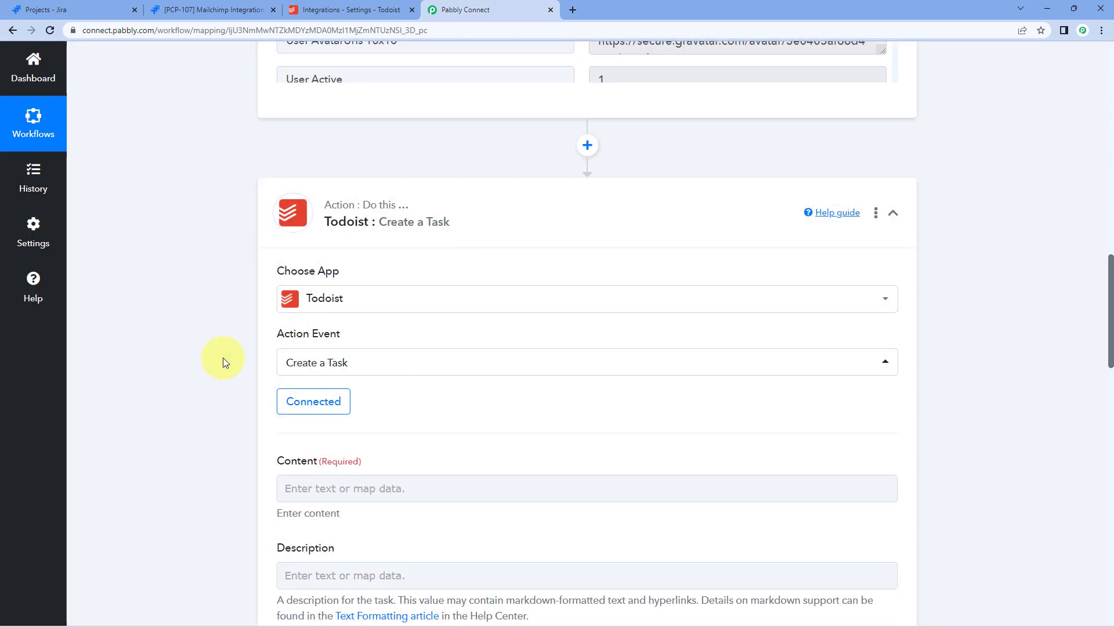
# Step: Review the task's Content and Description fields and locate the issue summary in the captured Jira webhook response
pyautogui.scroll(-3, 179, 300)
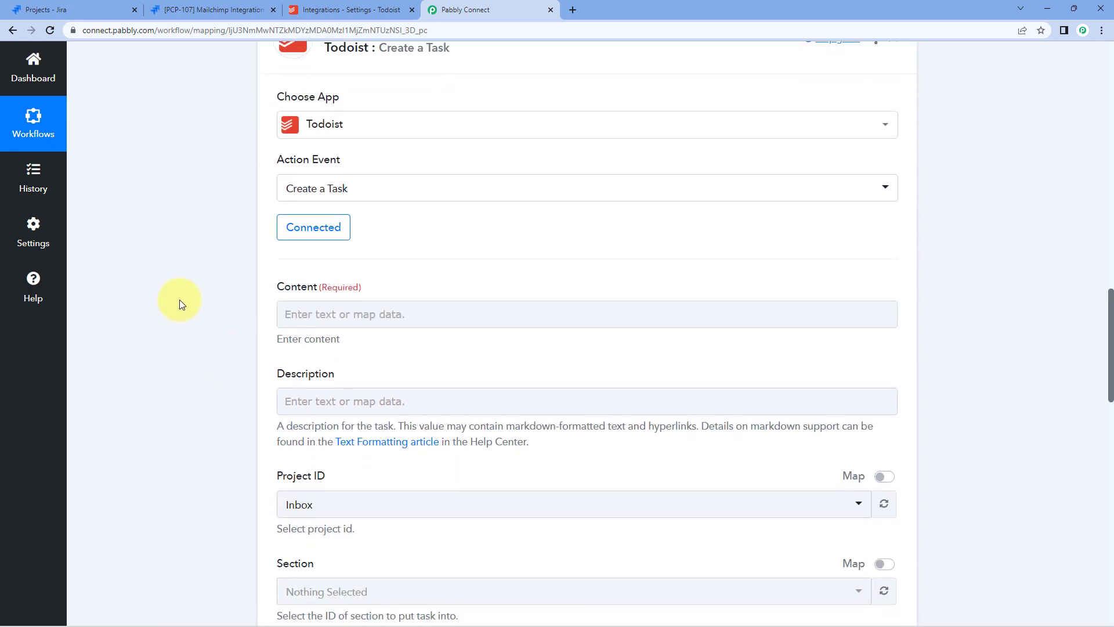
pyautogui.scroll(-2, 183, 295)
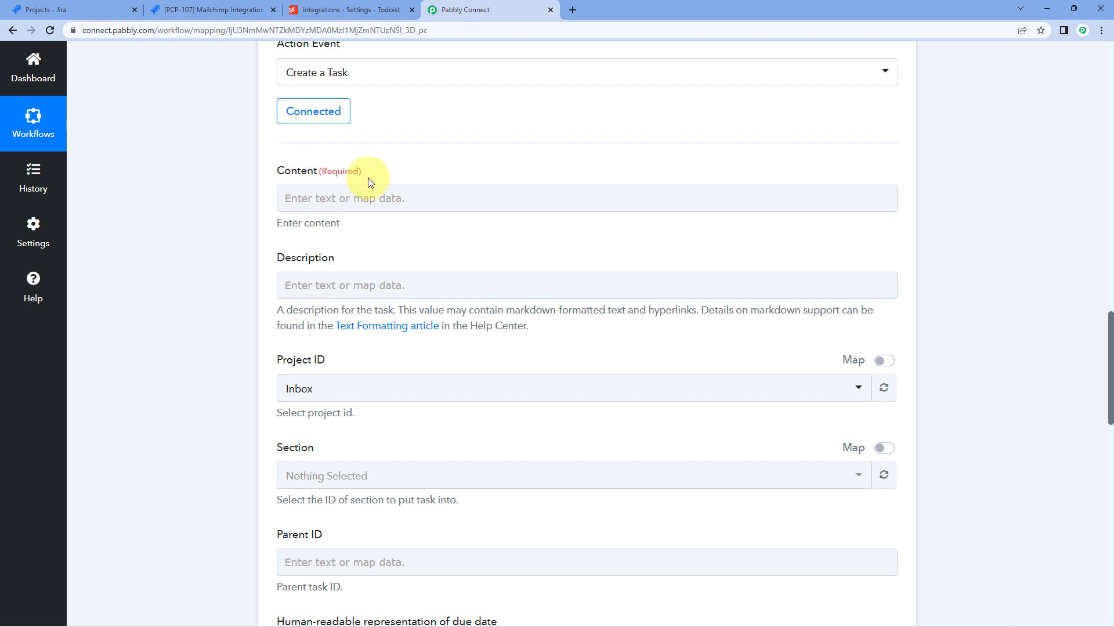
pyautogui.click(382, 192)
pyautogui.scroll(10, 429, 179)
pyautogui.scroll(-4, 579, 298)
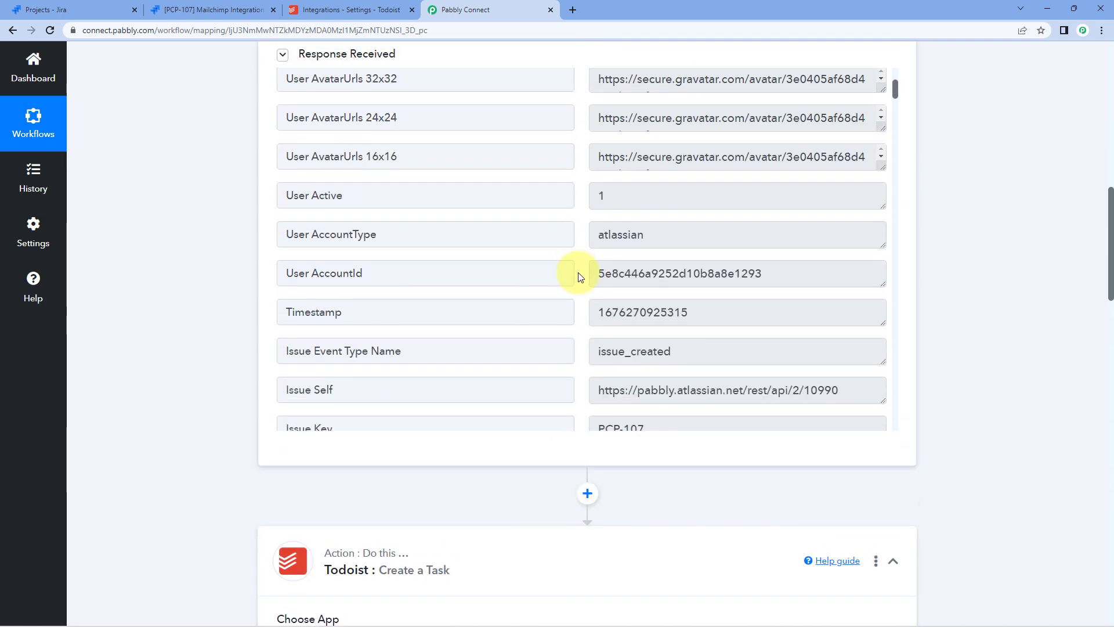
pyautogui.scroll(-10, 579, 277)
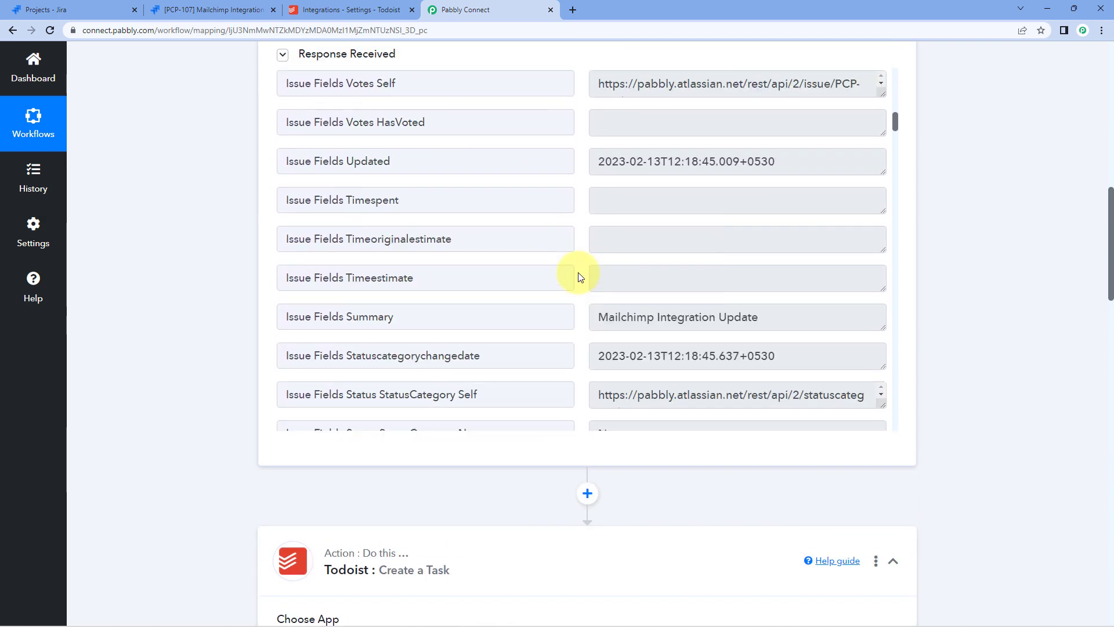
pyautogui.scroll(-3, 579, 277)
pyautogui.moveTo(765, 123); pyautogui.dragTo(583, 148)
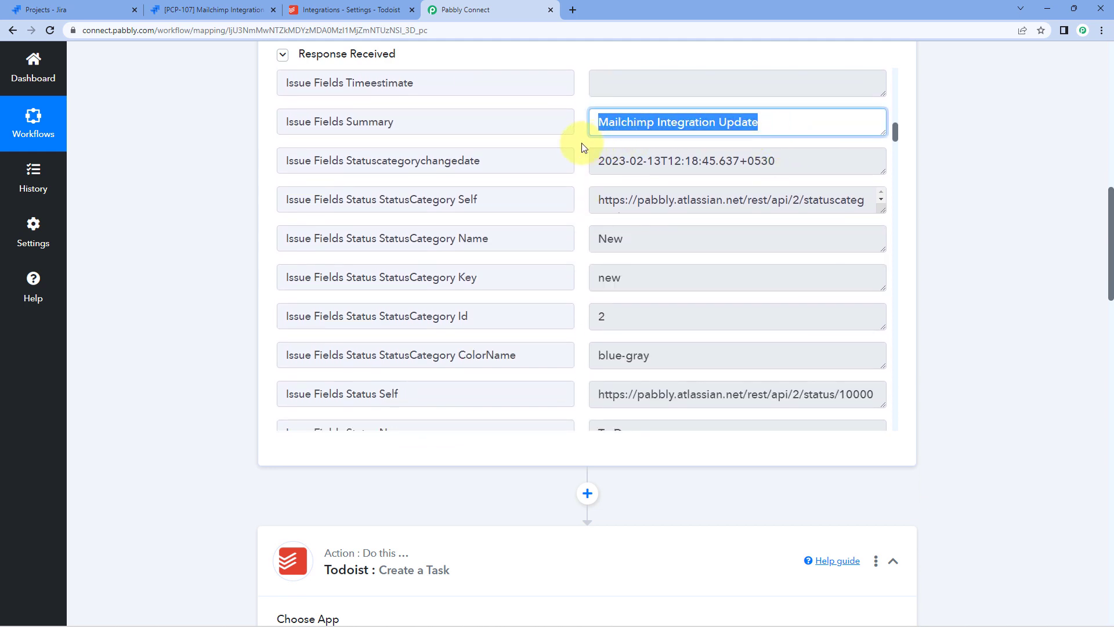
pyautogui.click(618, 134)
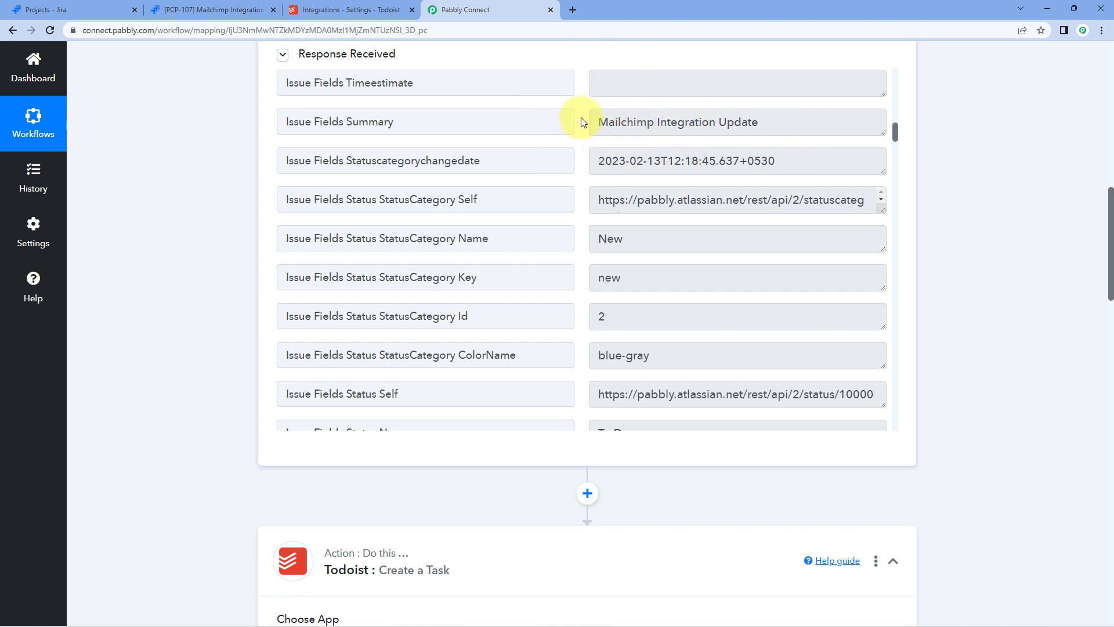
# Step: Map the Todoist task's Content to Issue Fields Summary from the Jira trigger step
pyautogui.scroll(-12, 209, 223)
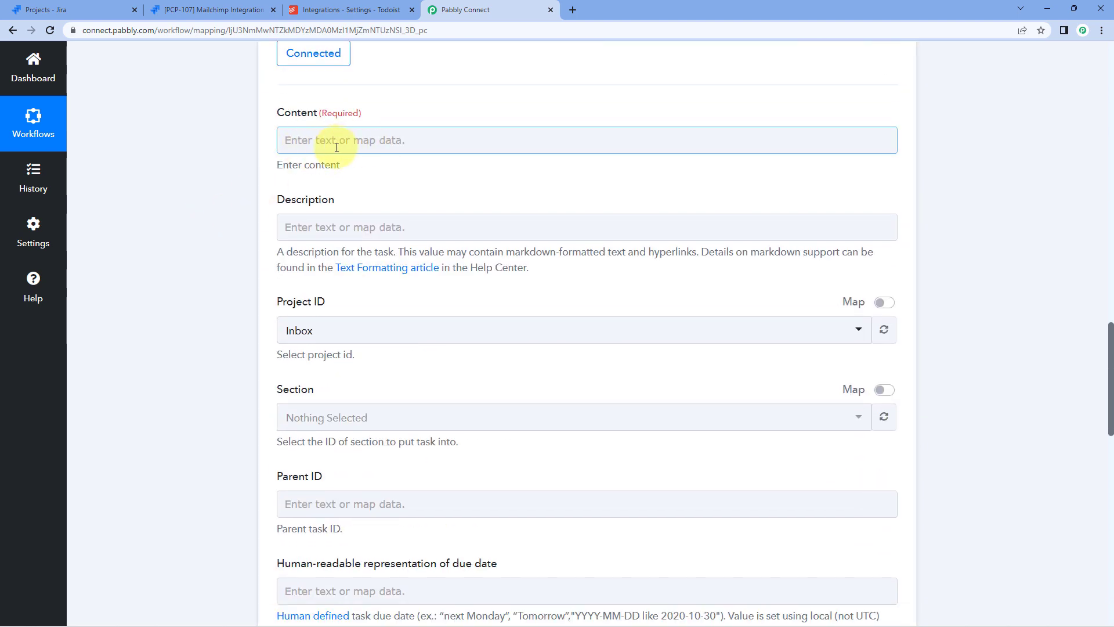
pyautogui.click(303, 141)
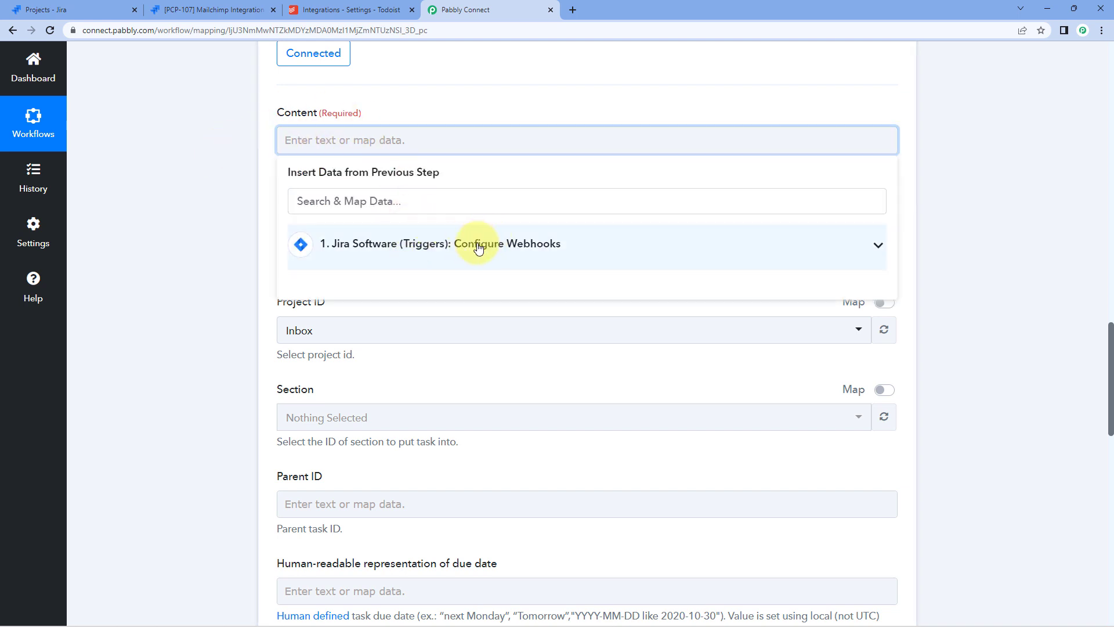
pyautogui.click(478, 247)
pyautogui.scroll(-1, 234, 255)
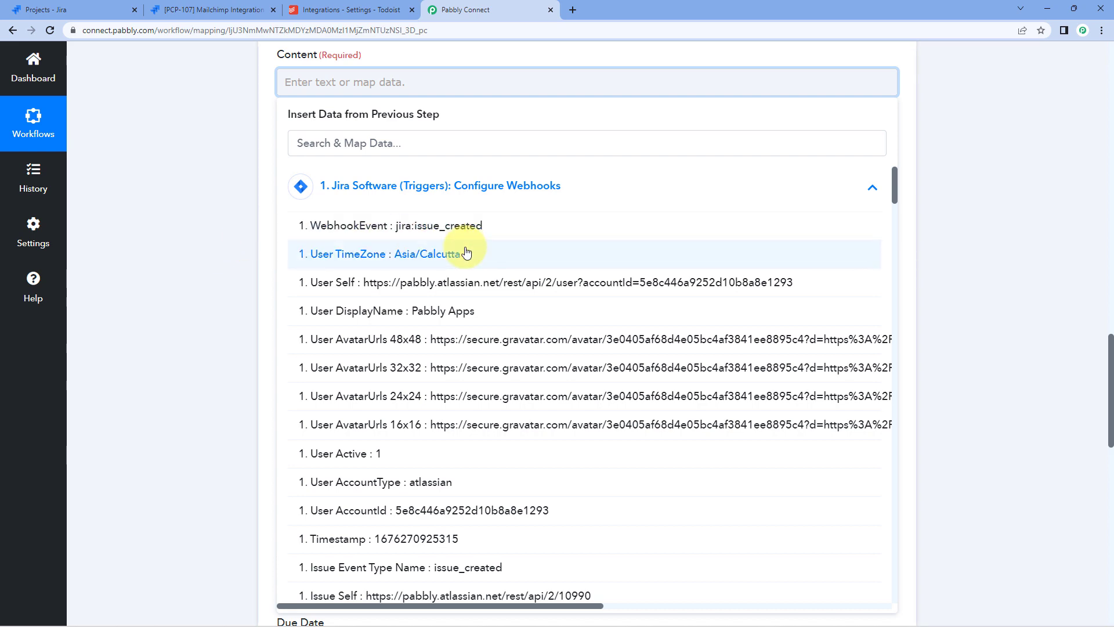
pyautogui.scroll(-8, 467, 253)
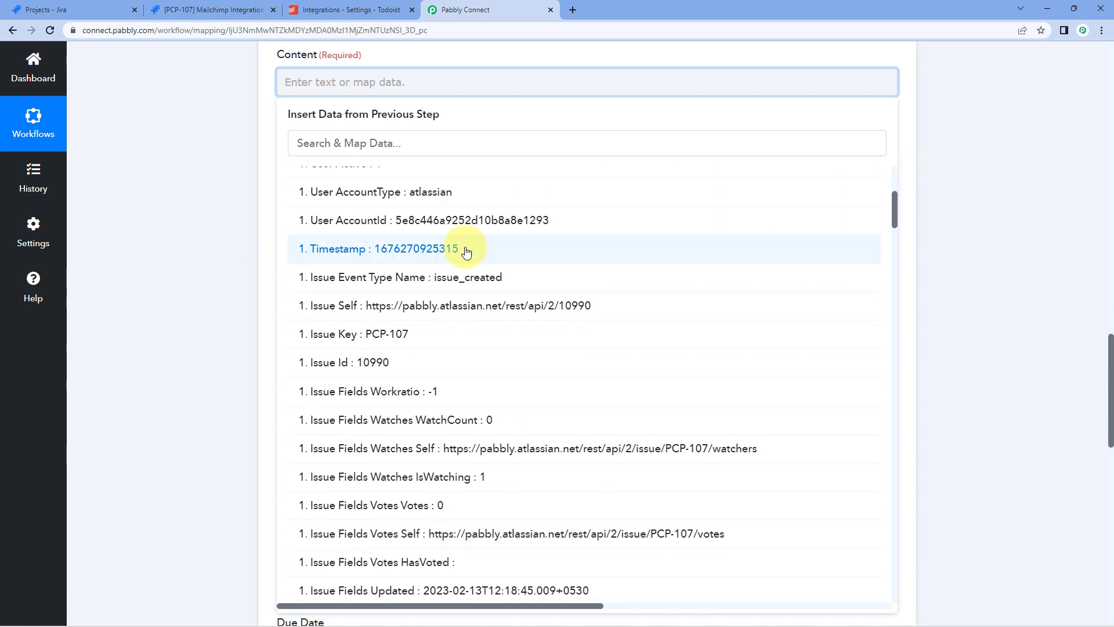
pyautogui.scroll(-3, 467, 252)
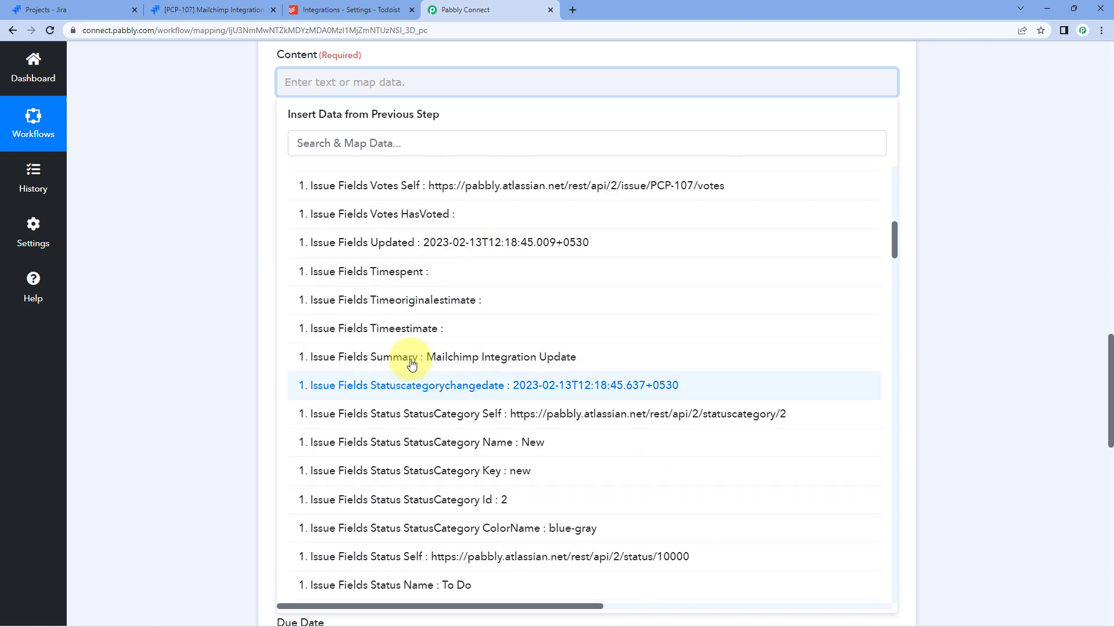
pyautogui.click(412, 360)
pyautogui.click(182, 186)
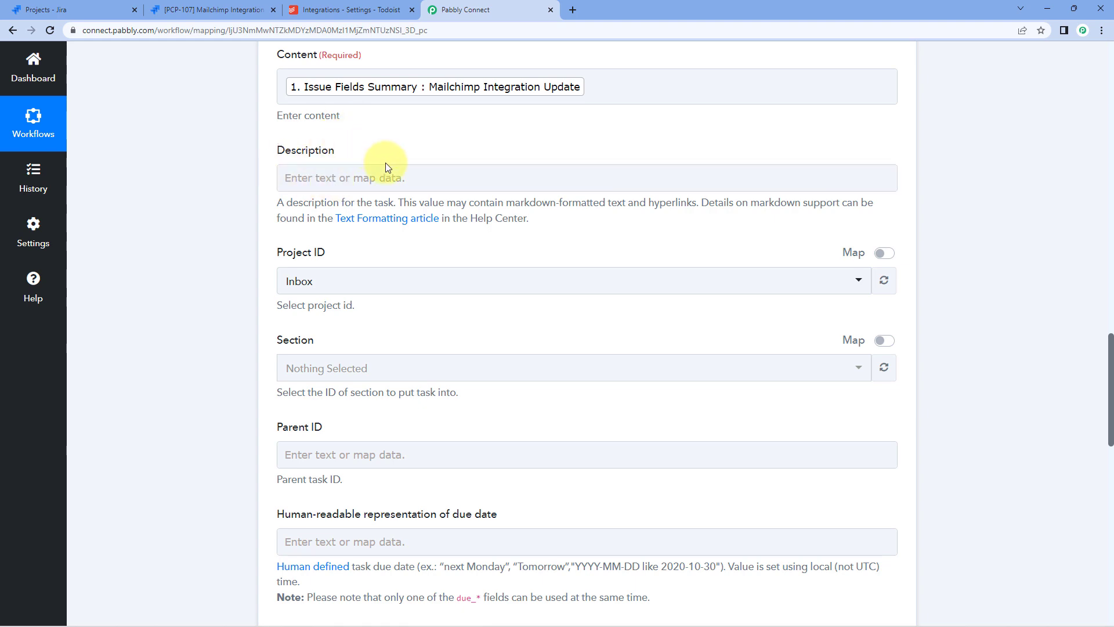
# Step: Map the Todoist task's Description to Issue Fields Description from the Jira trigger step
pyautogui.scroll(10, 462, 191)
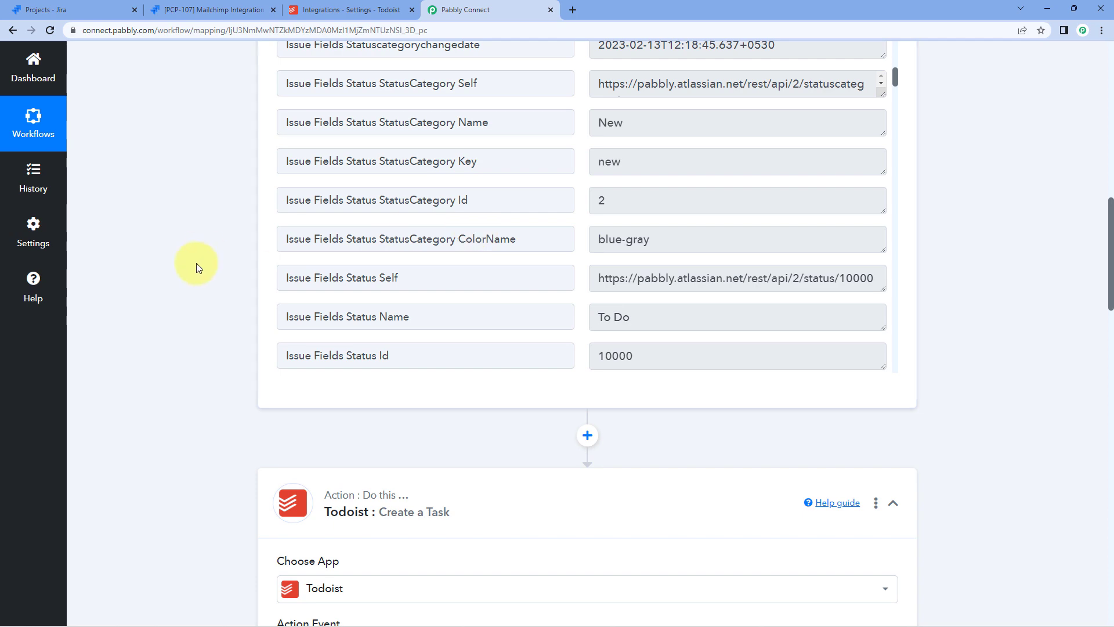
pyautogui.scroll(-9, 196, 263)
pyautogui.scroll(-2, 204, 264)
pyautogui.click(304, 120)
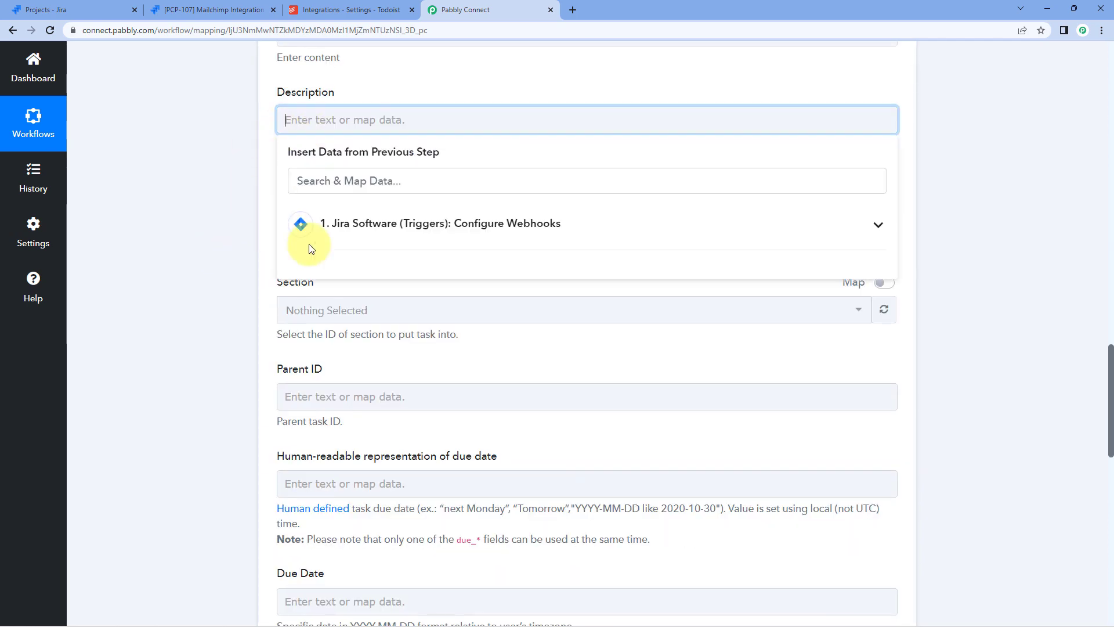
pyautogui.click(315, 222)
pyautogui.scroll(-10, 386, 356)
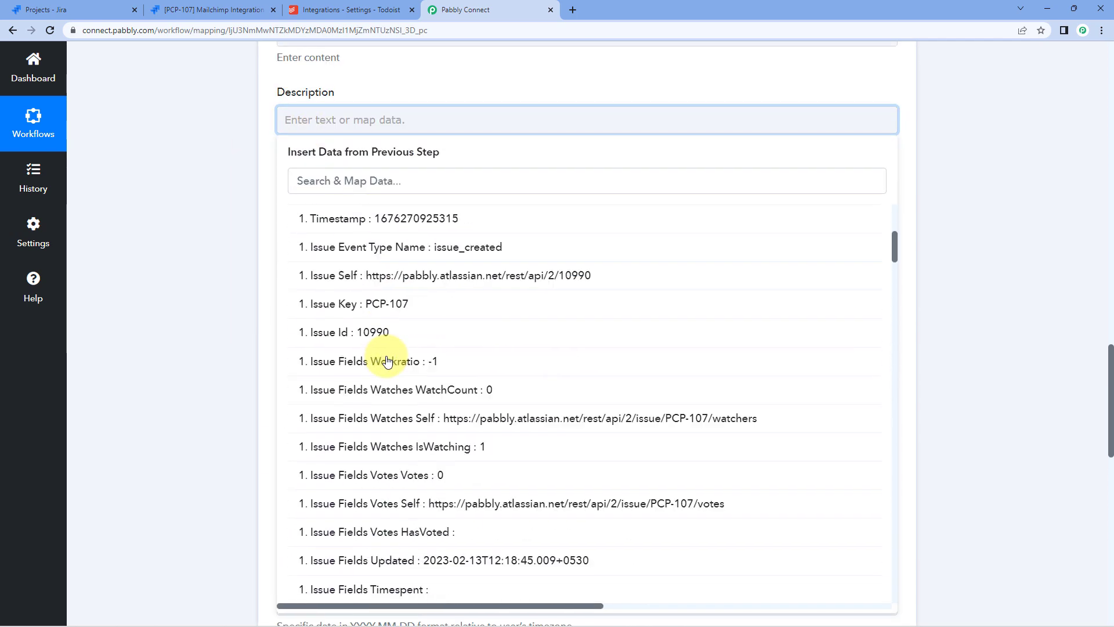
pyautogui.scroll(-10, 388, 361)
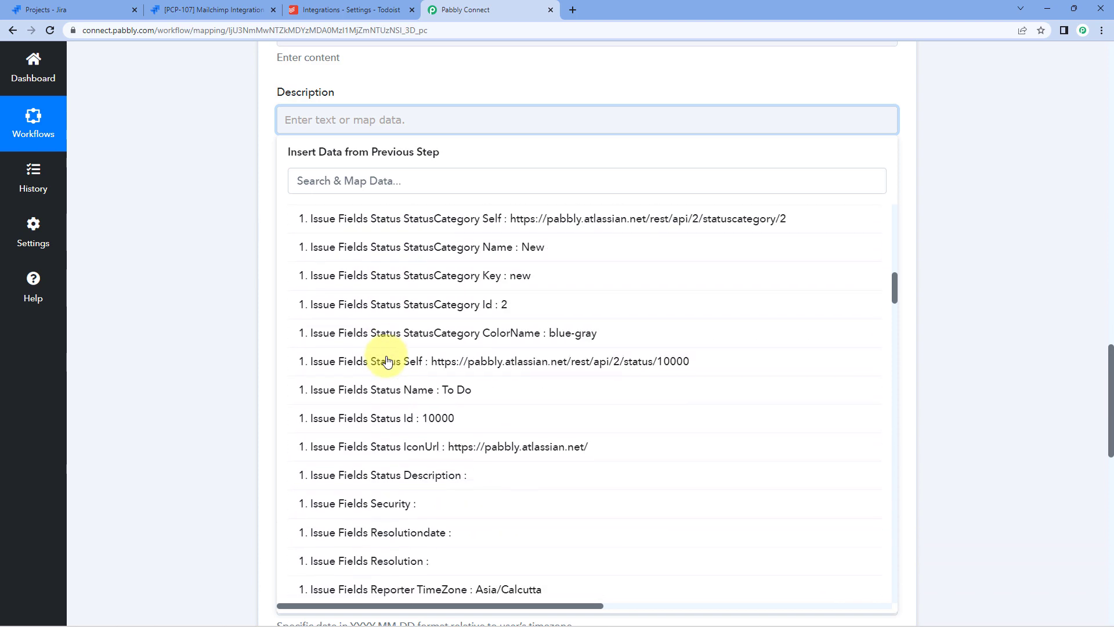
pyautogui.scroll(-8, 388, 361)
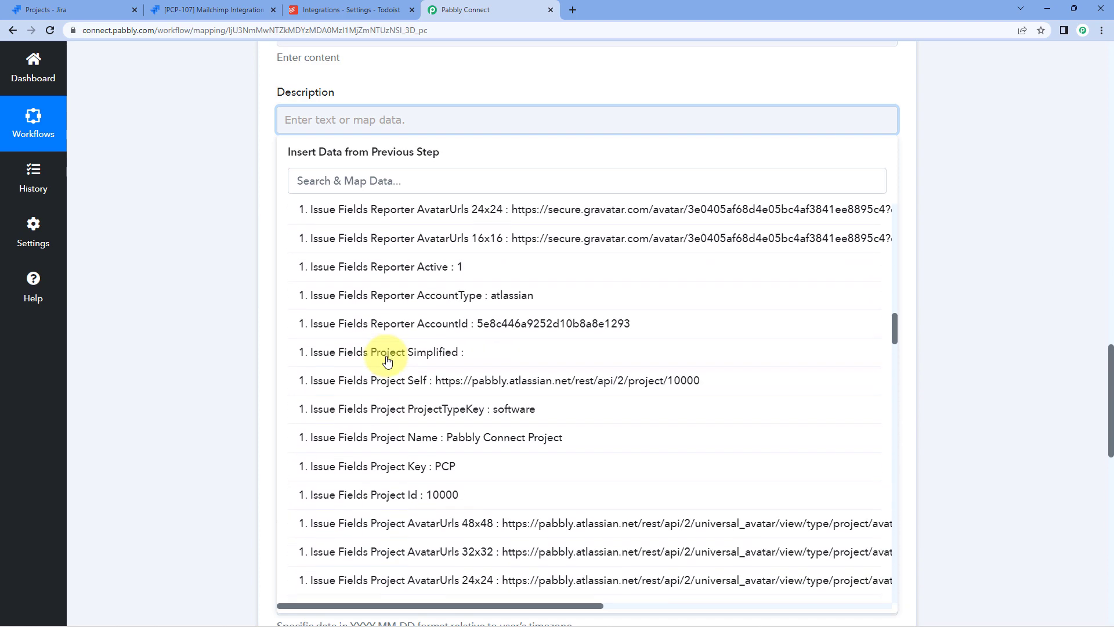
pyautogui.scroll(-8, 388, 361)
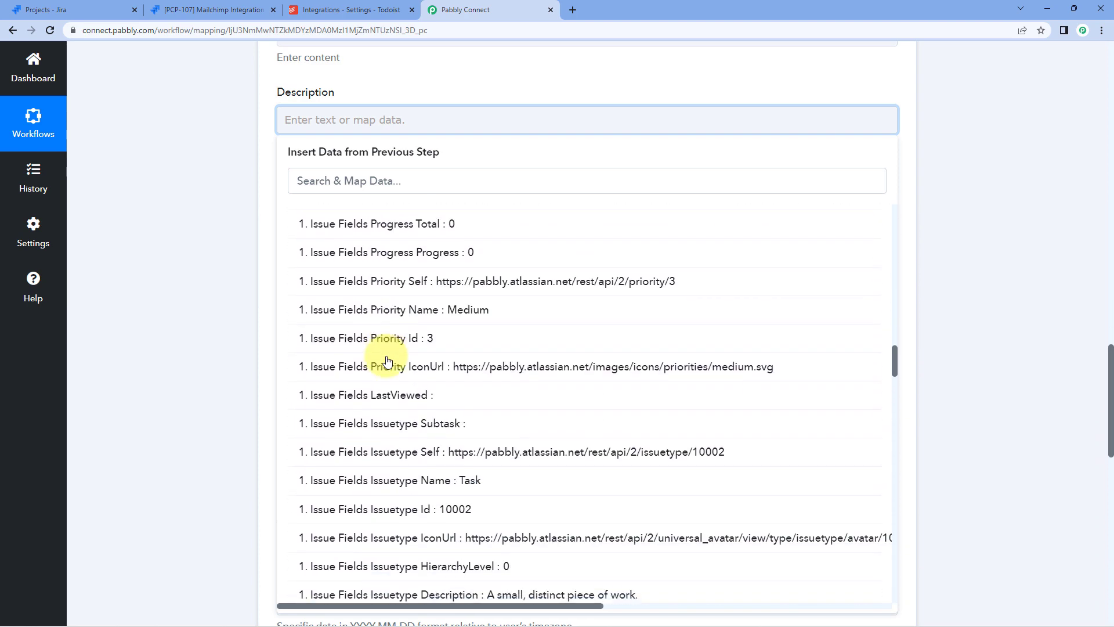
pyautogui.scroll(-2, 388, 361)
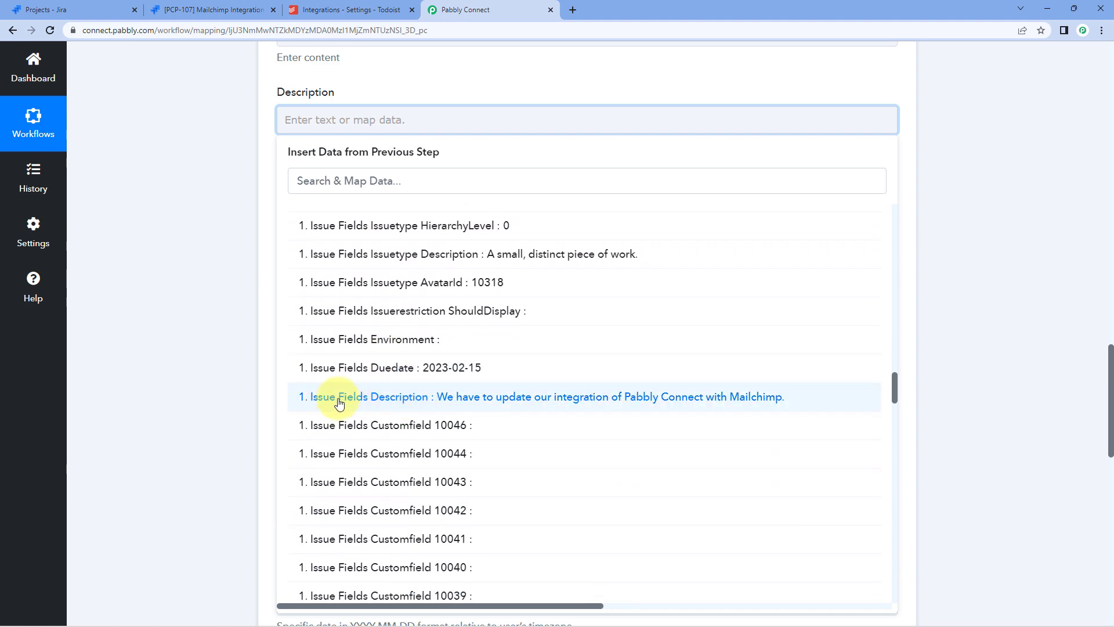
pyautogui.click(396, 396)
pyautogui.click(214, 271)
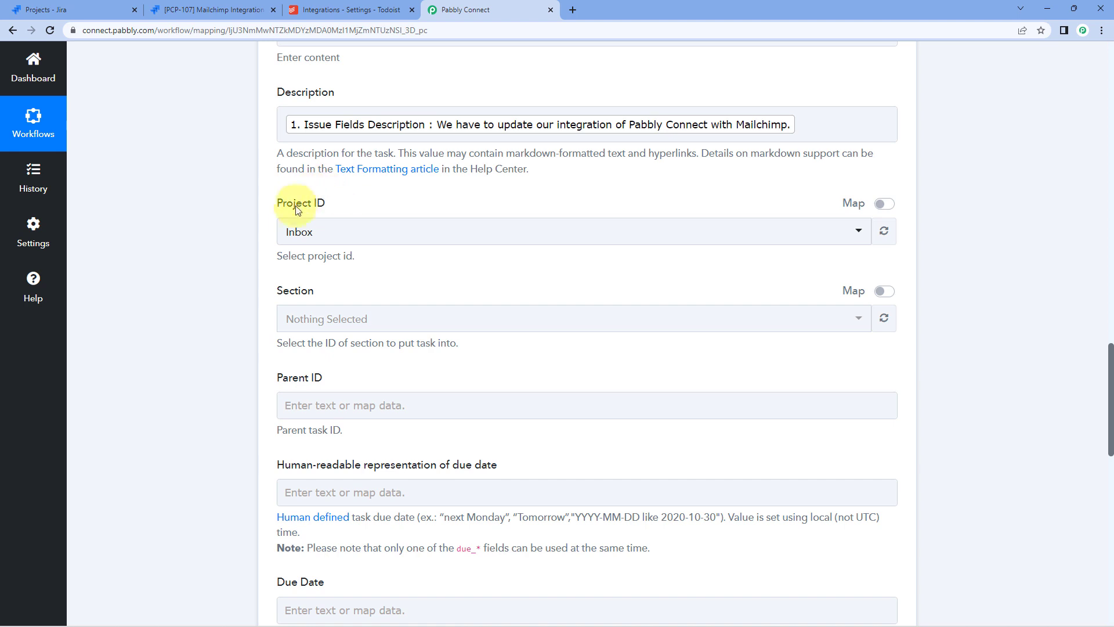
# Step: Check the project list in Todoist after closing its settings, and set the action's Project ID to Project Data in Pabbly Connect
pyautogui.click(381, 229)
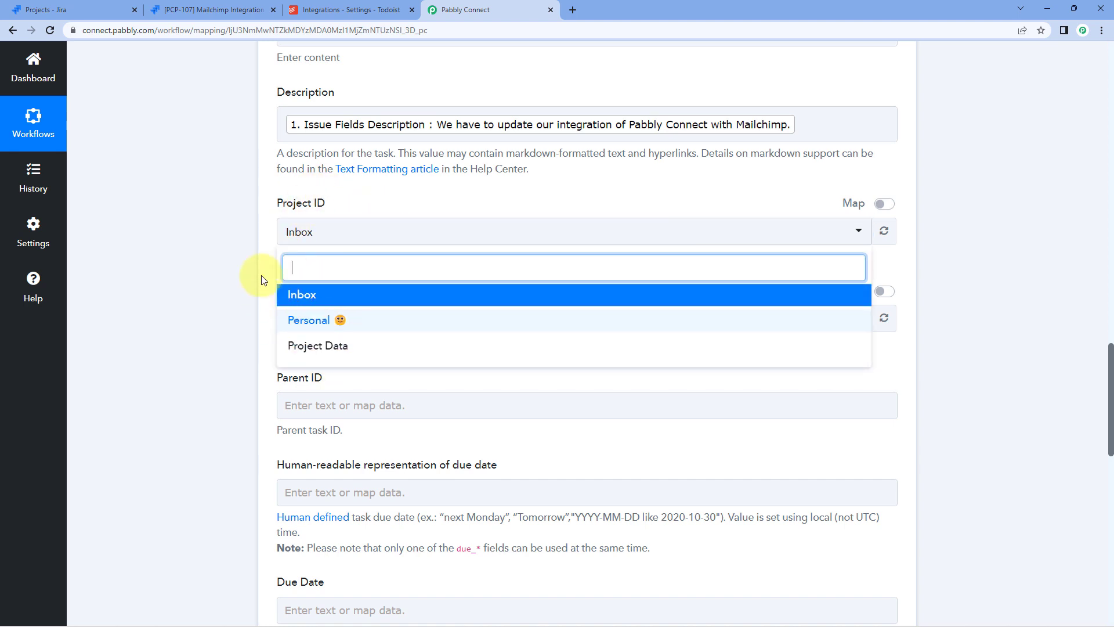
pyautogui.click(326, 7)
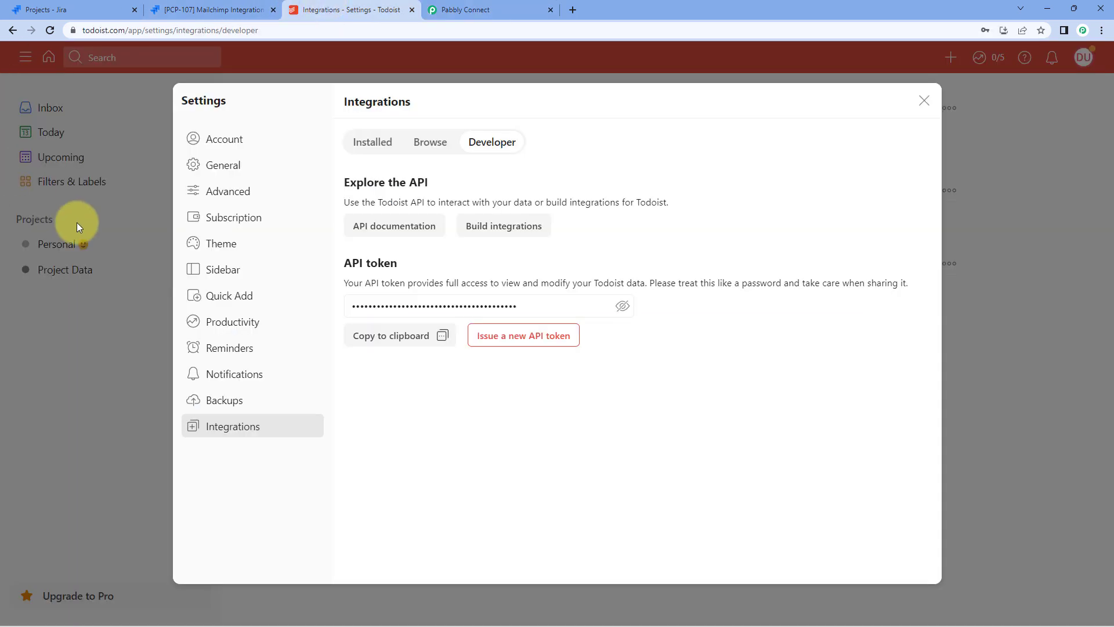
pyautogui.click(923, 101)
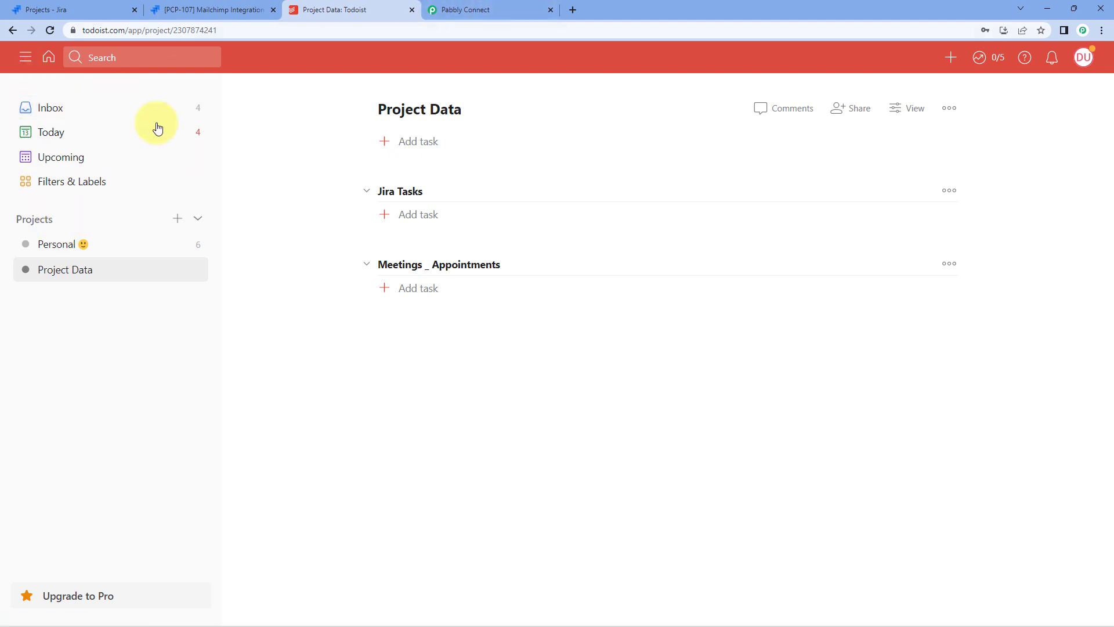
pyautogui.click(465, 10)
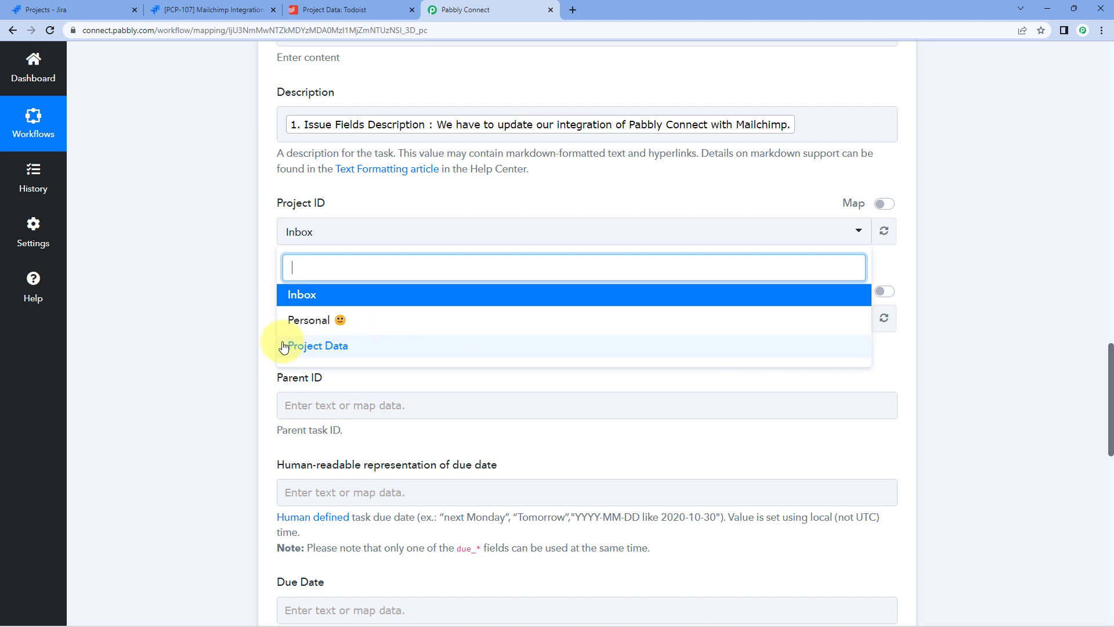
pyautogui.click(325, 347)
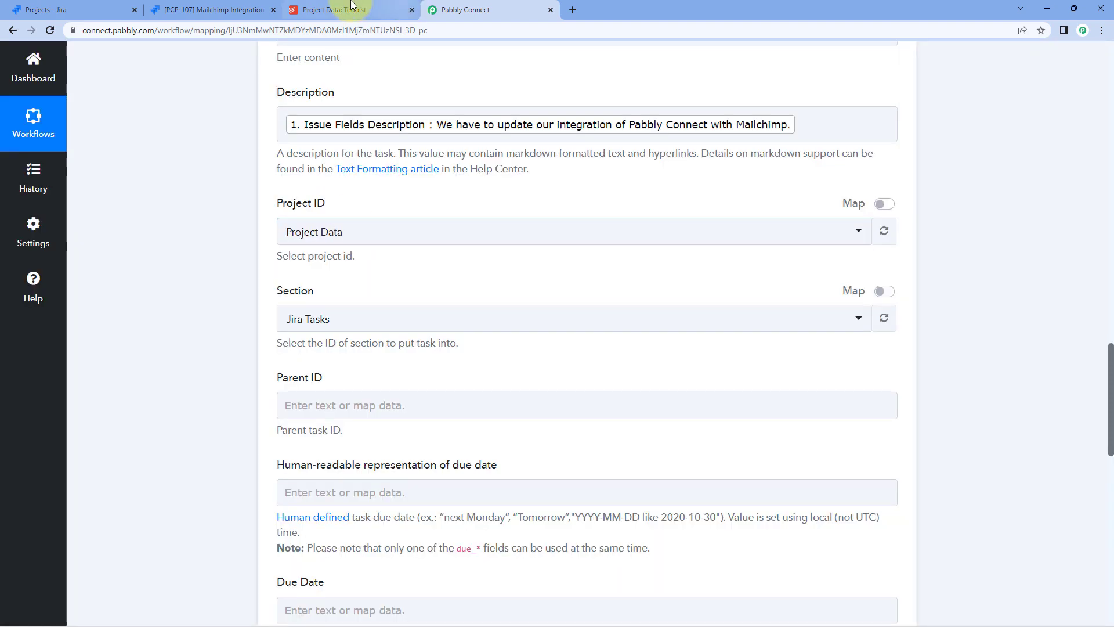
# Step: Compare the section choices with the Project Data project in Todoist and set the task's Section to Jira Tasks in Pabbly Connect
pyautogui.click(352, 5)
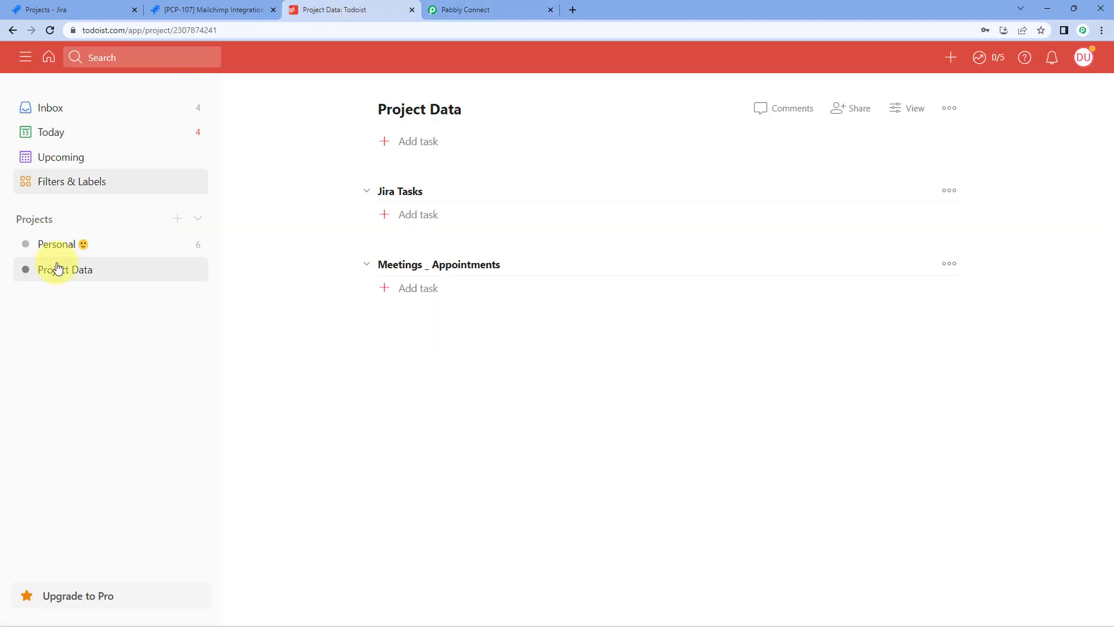
pyautogui.click(521, 10)
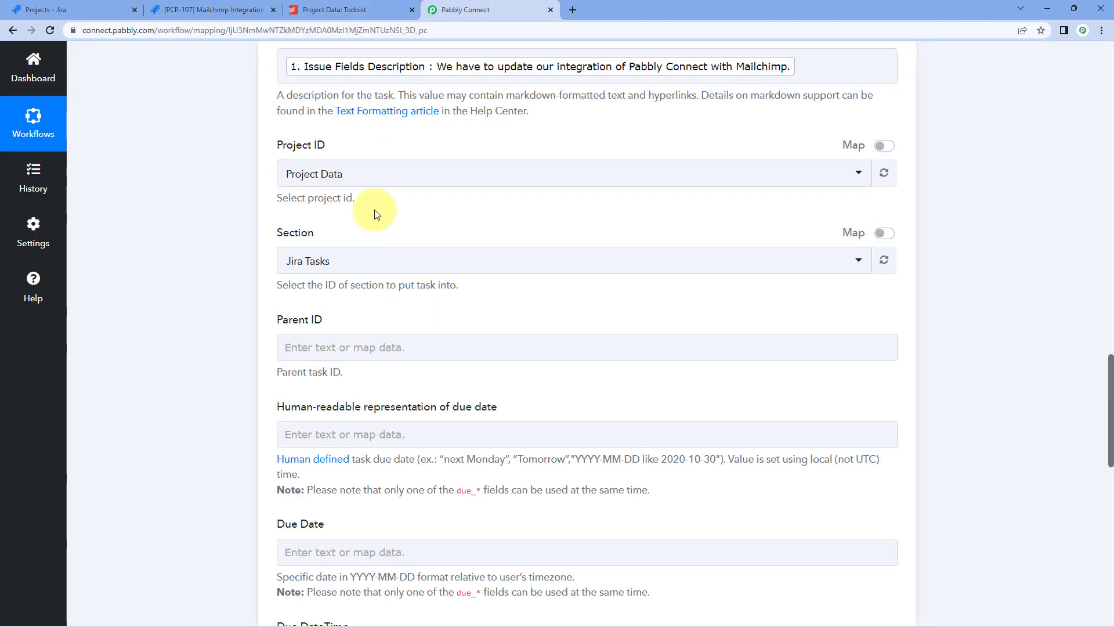
pyautogui.click(353, 255)
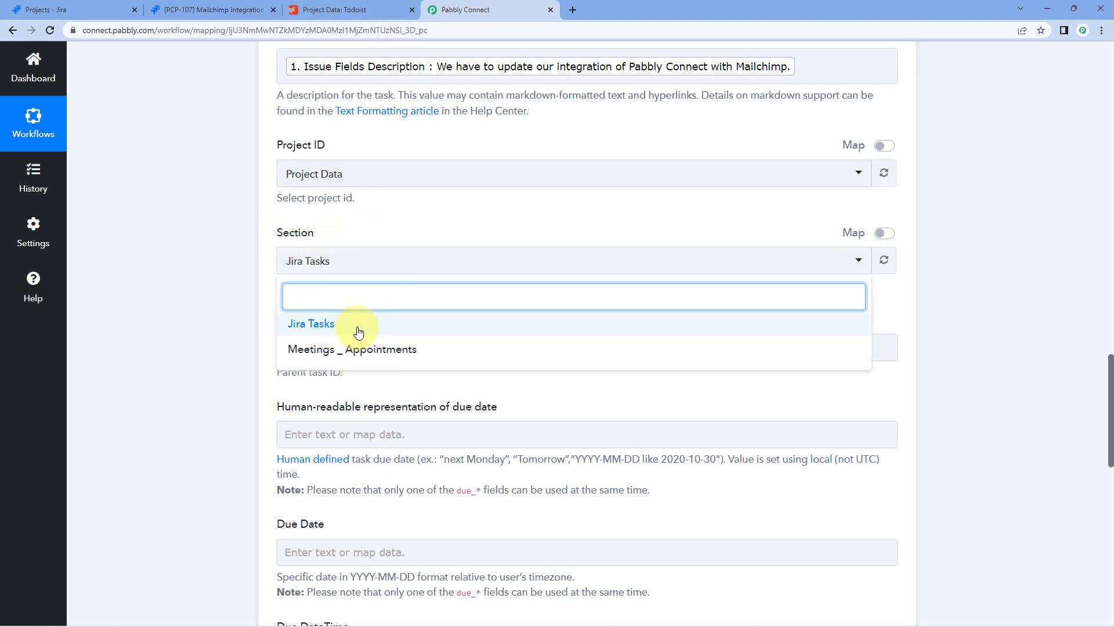
pyautogui.click(337, 10)
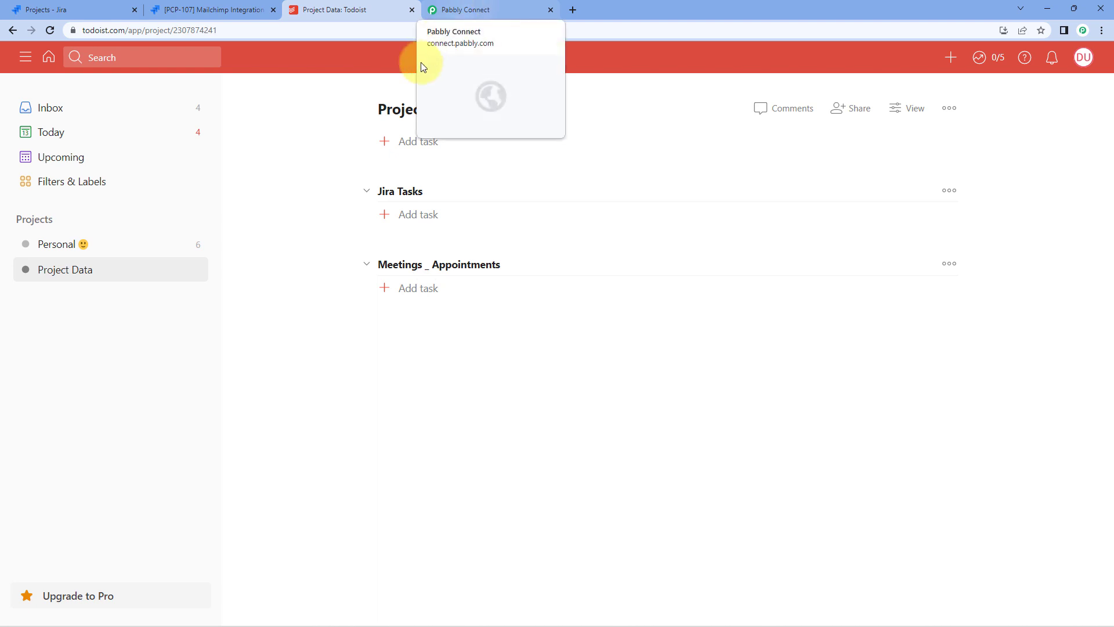
pyautogui.click(490, 13)
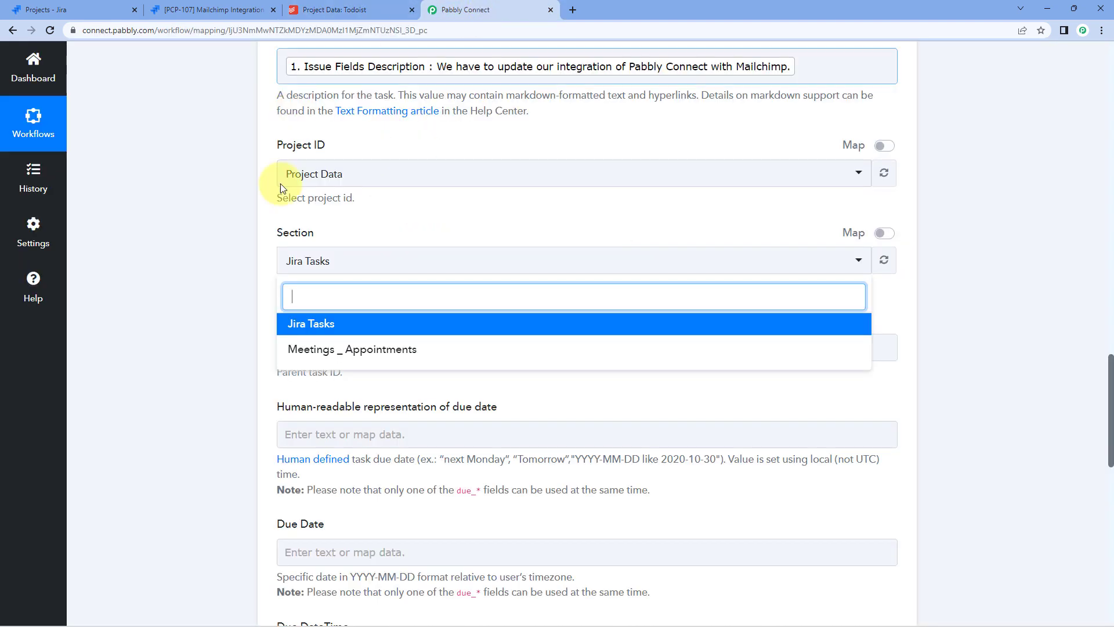
pyautogui.click(315, 318)
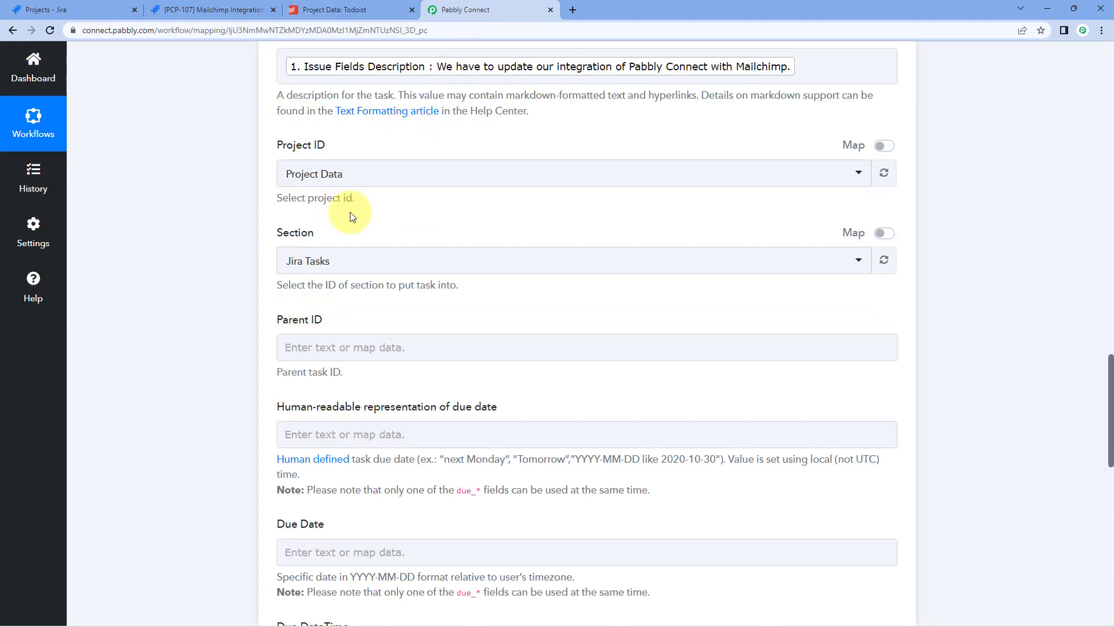
# Step: Examine the Todoist action's due date fields and look up the Issue Fields Duedate value in the Jira trigger's received response
pyautogui.scroll(-2, 373, 232)
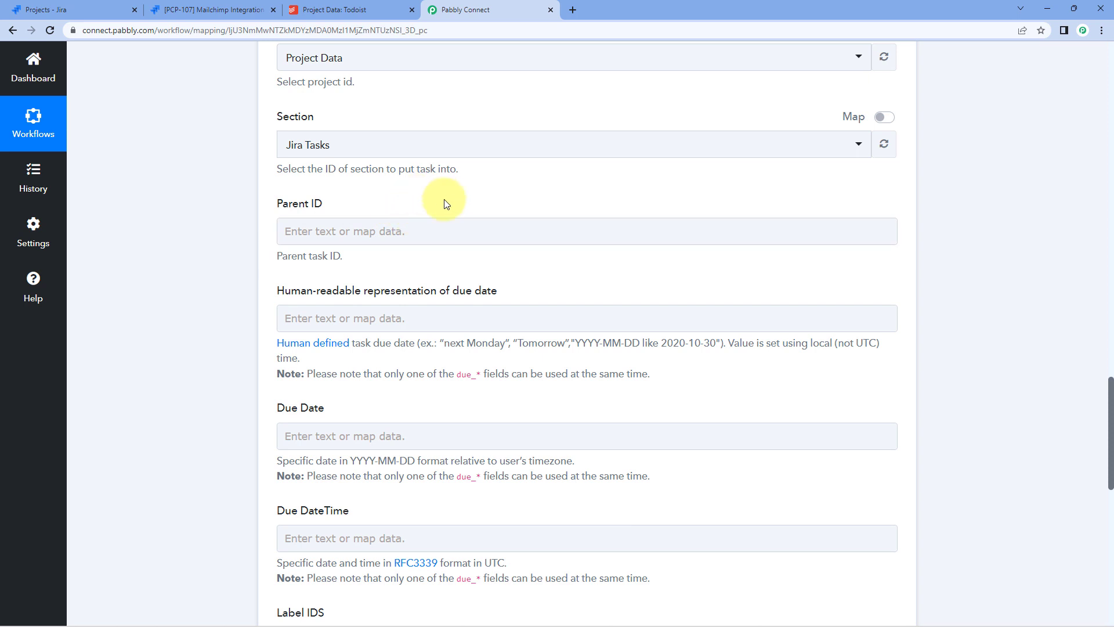
pyautogui.scroll(-1, 291, 231)
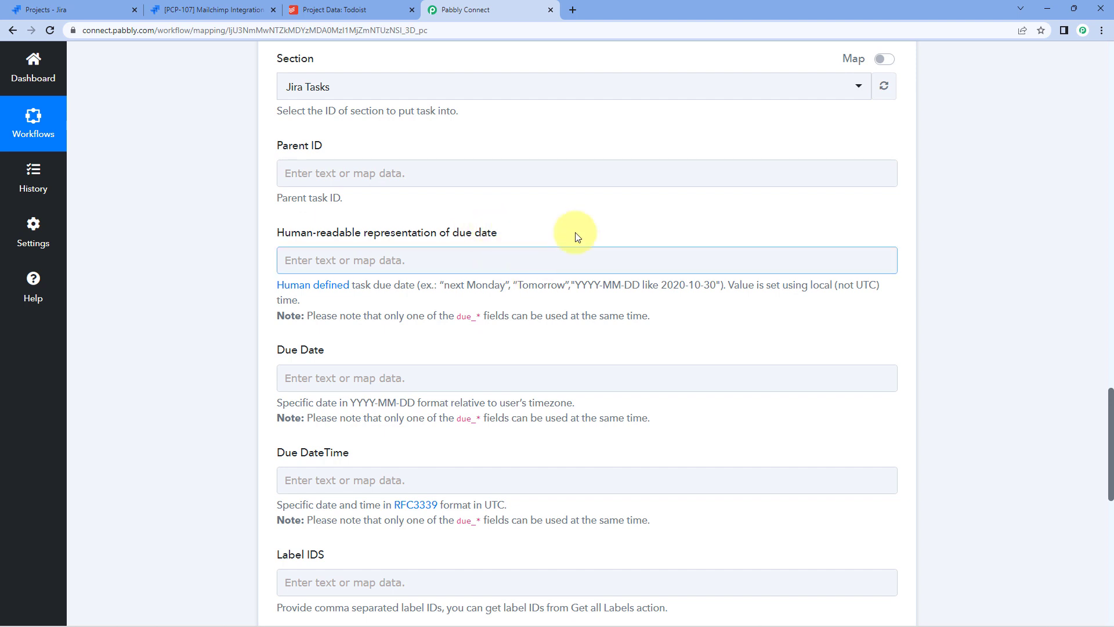
pyautogui.click(388, 262)
pyautogui.click(458, 243)
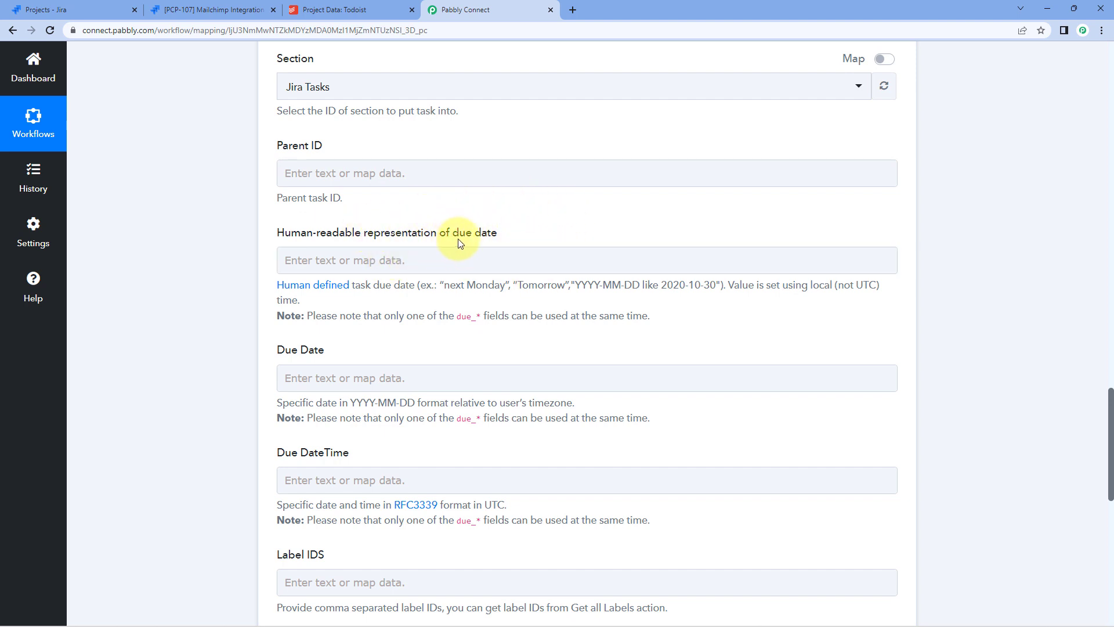
pyautogui.scroll(18, 481, 238)
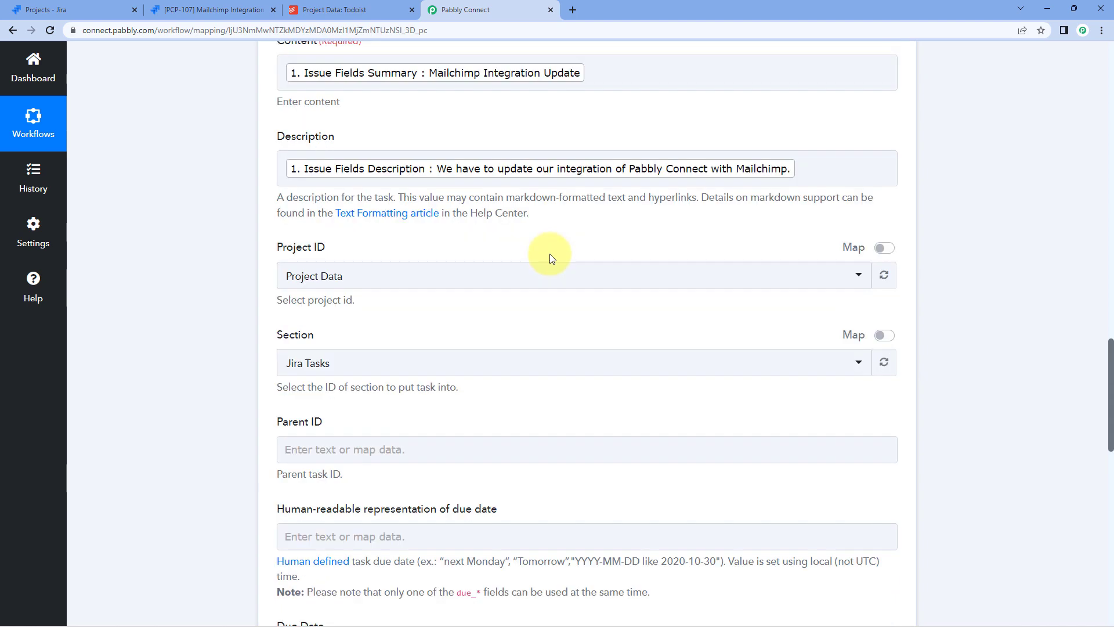
pyautogui.scroll(-3, 585, 282)
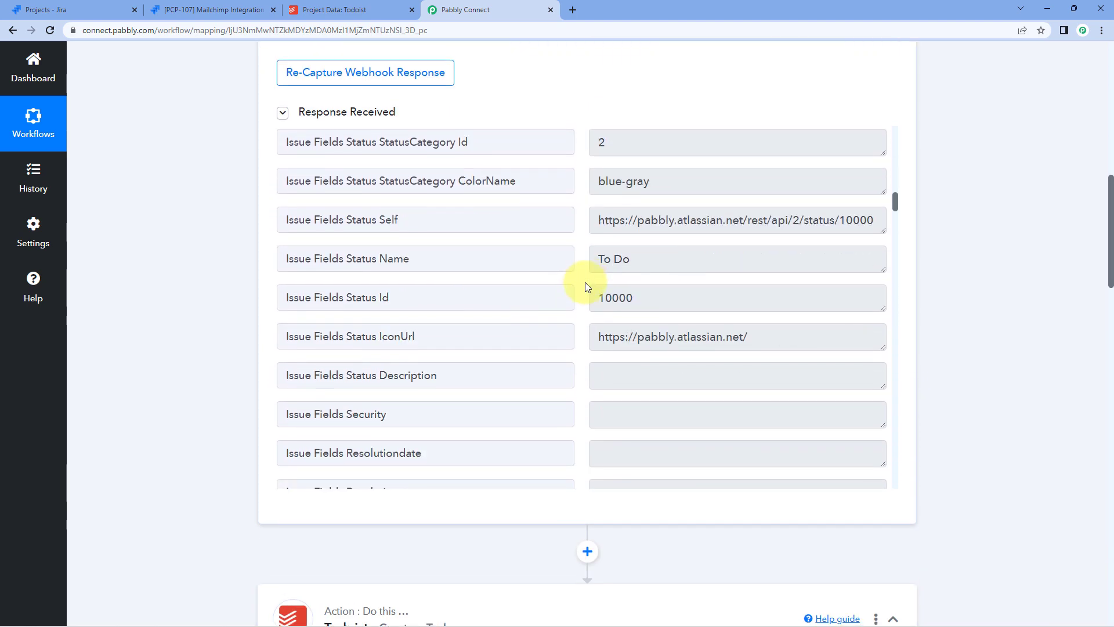
pyautogui.scroll(3, 585, 282)
pyautogui.scroll(1, 585, 281)
pyautogui.scroll(-4, 585, 282)
pyautogui.scroll(-13, 585, 282)
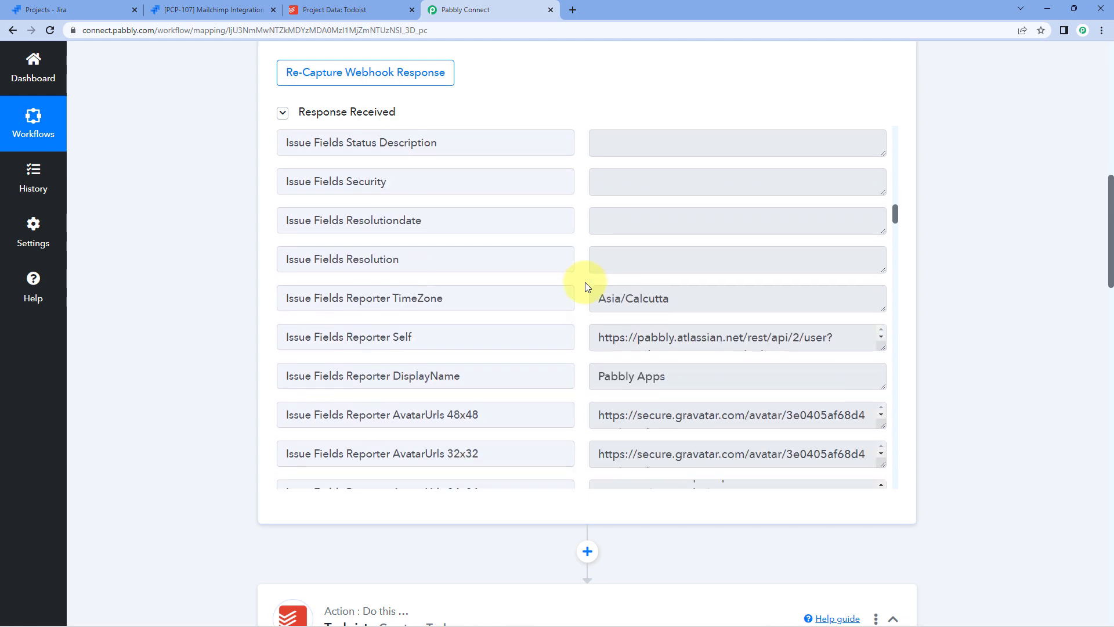
pyautogui.scroll(-13, 585, 282)
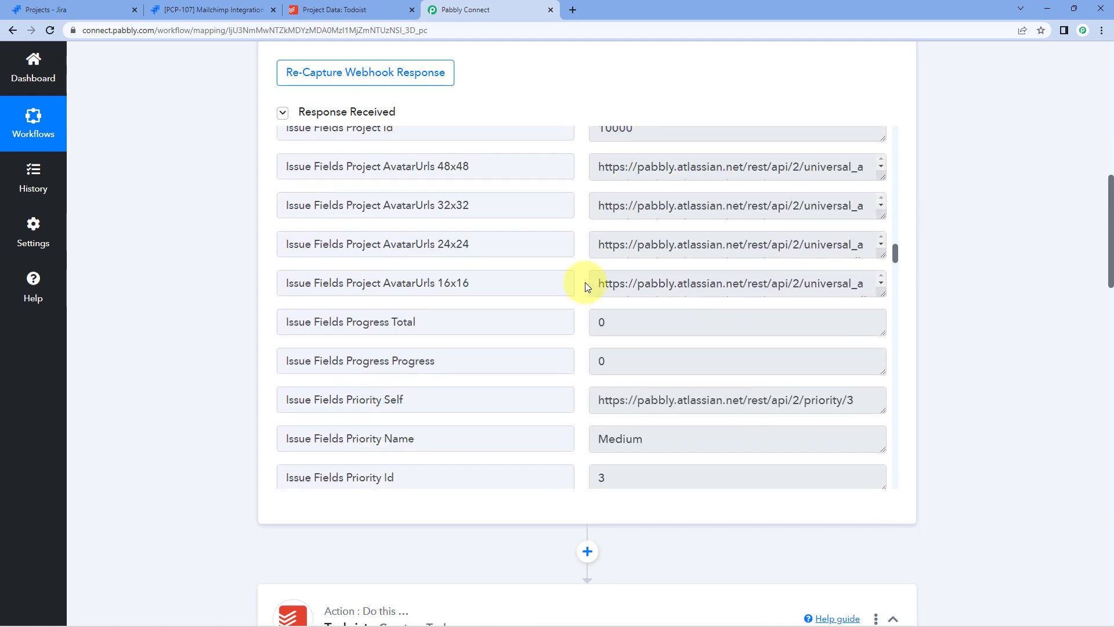
pyautogui.scroll(-5, 585, 286)
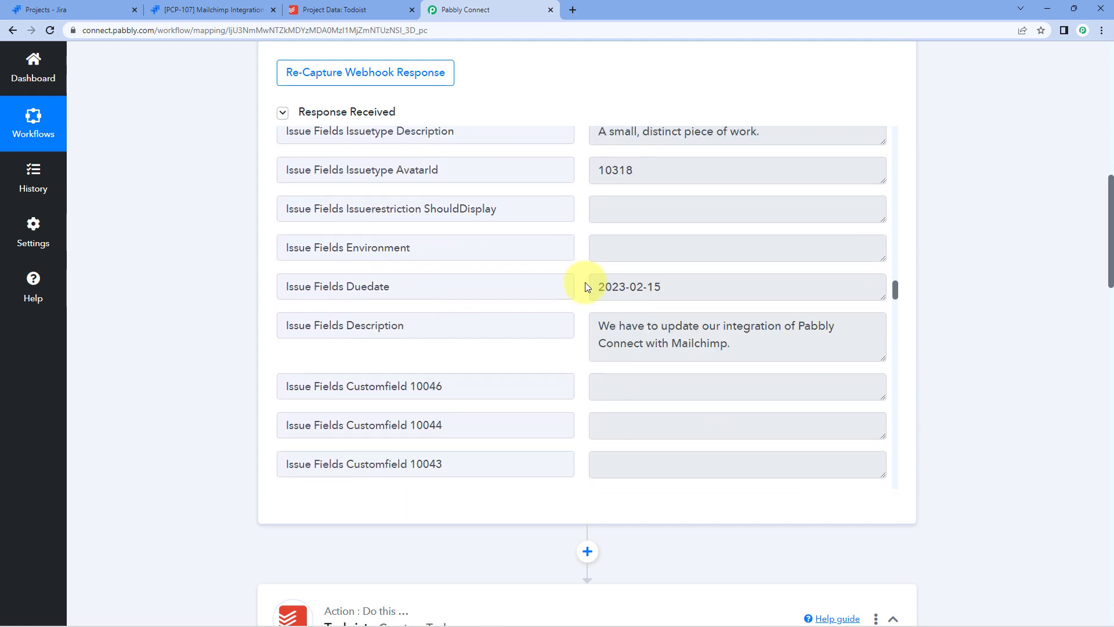
pyautogui.scroll(2, 585, 286)
pyautogui.scroll(1, 584, 282)
pyautogui.moveTo(686, 285); pyautogui.dragTo(583, 301)
pyautogui.click(623, 288)
pyautogui.moveTo(694, 287); pyautogui.dragTo(593, 296)
pyautogui.click(685, 286)
pyautogui.moveTo(685, 286); pyautogui.dragTo(562, 288)
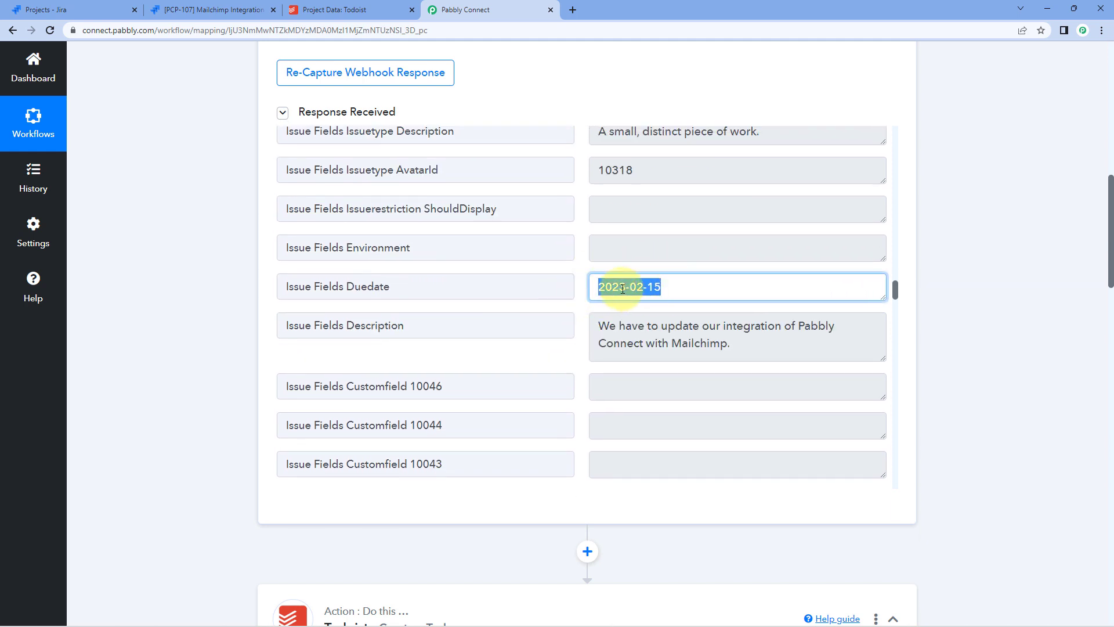
# Step: Map the Todoist task's human-readable representation of due date to Issue Fields Duedate from the Jira trigger step
pyautogui.scroll(-2, 214, 298)
pyautogui.scroll(-15, 221, 293)
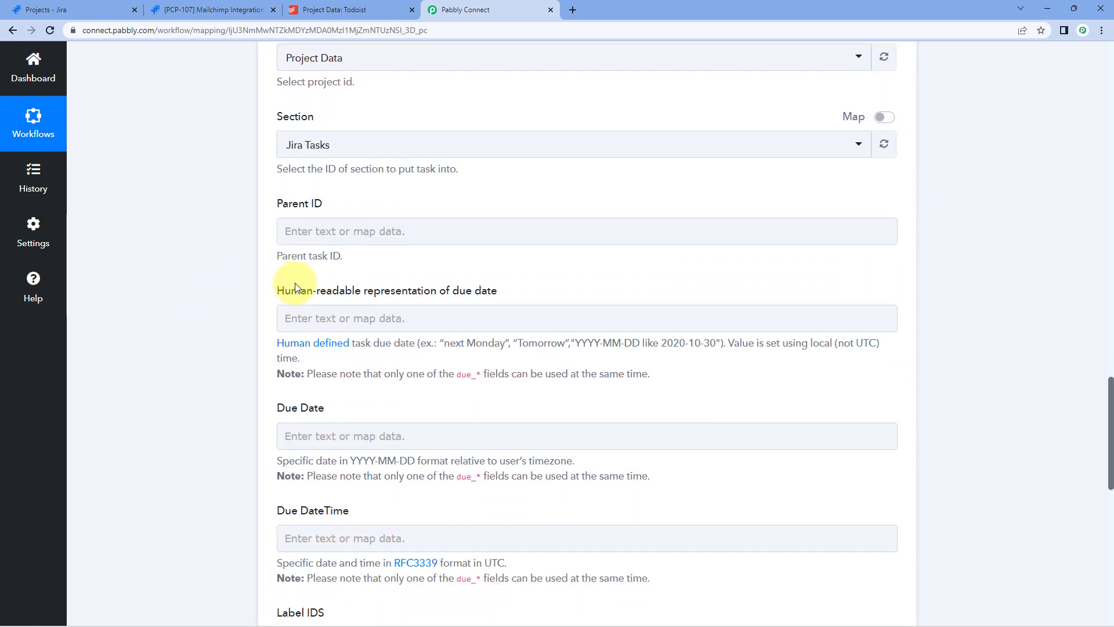
pyautogui.scroll(-2, 295, 286)
pyautogui.click(329, 204)
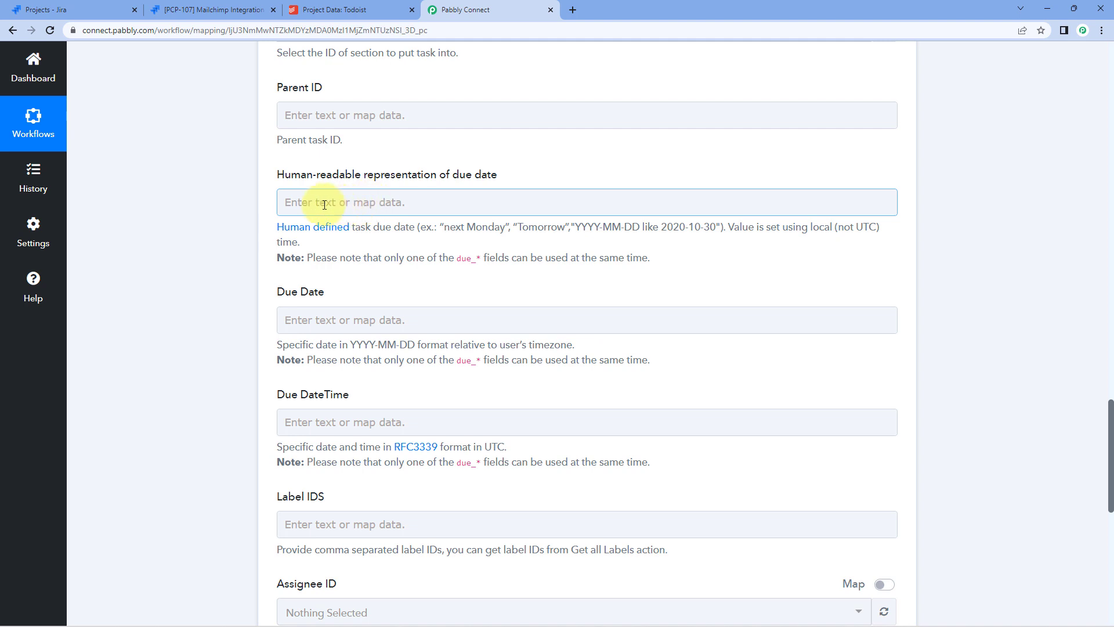
pyautogui.click(324, 204)
pyautogui.click(385, 262)
pyautogui.write('due')
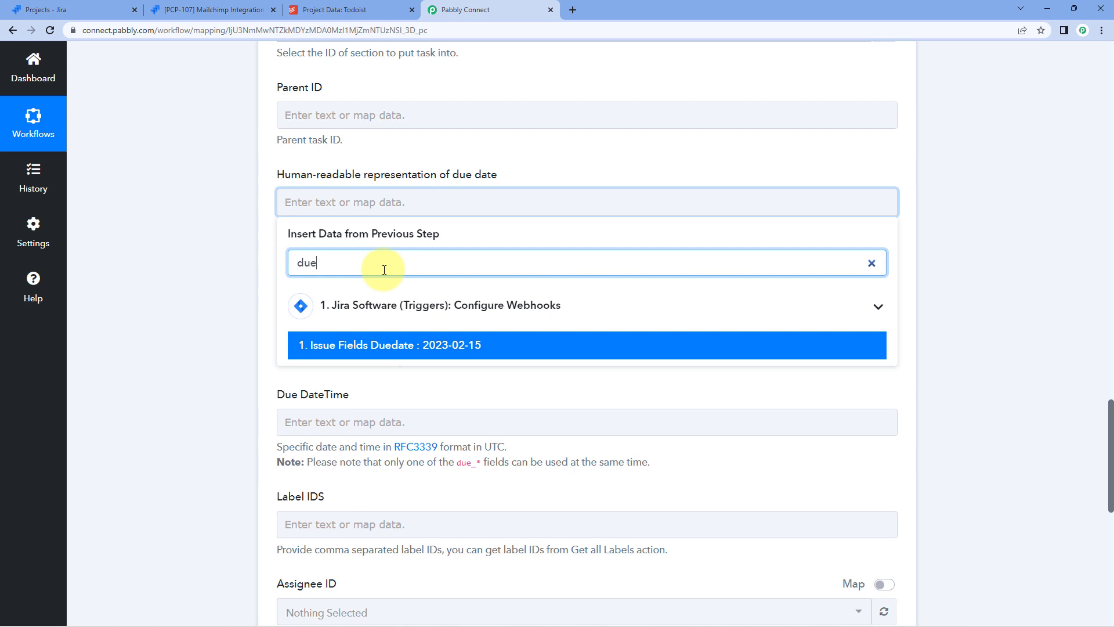
pyautogui.click(423, 355)
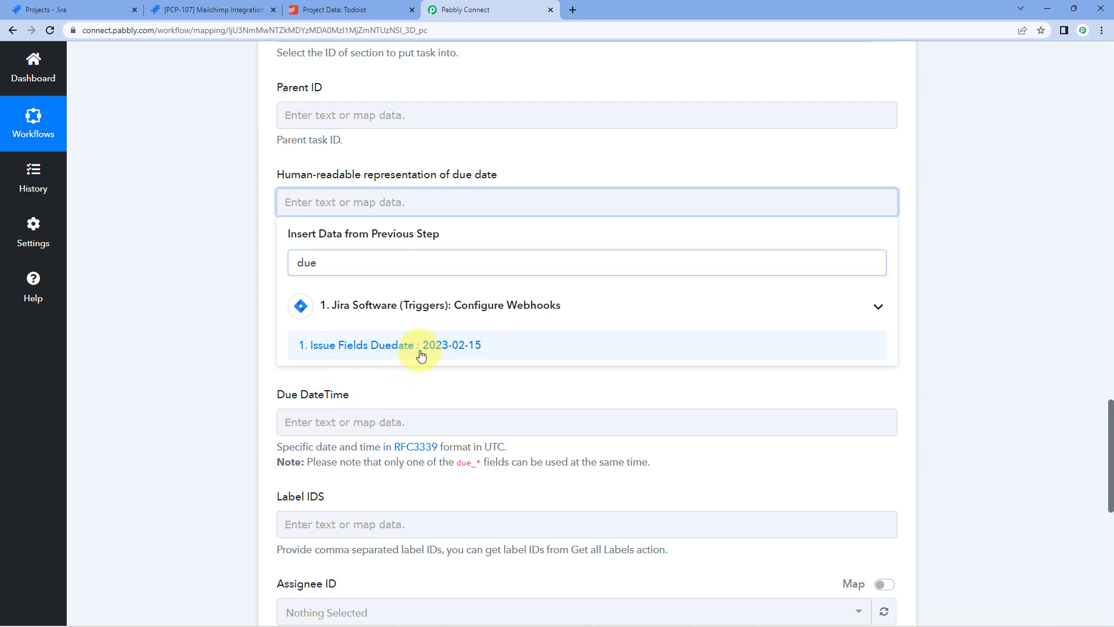
# Step: Map the Todoist task's Due Date field to Issue Fields Duedate from the Jira trigger step
pyautogui.scroll(-1, 242, 292)
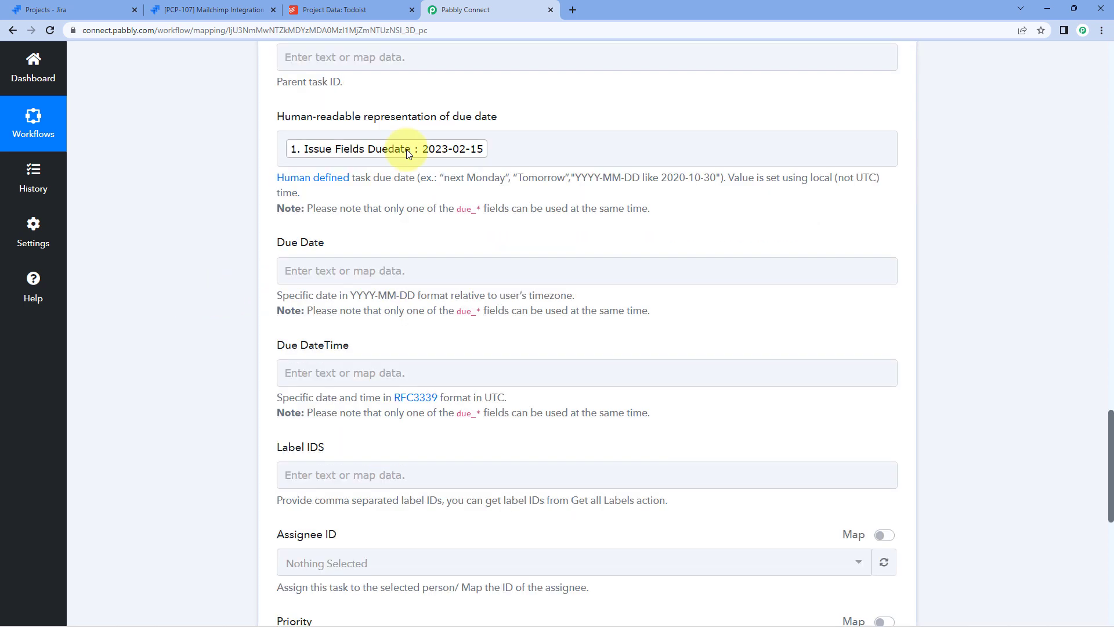
pyautogui.click(341, 278)
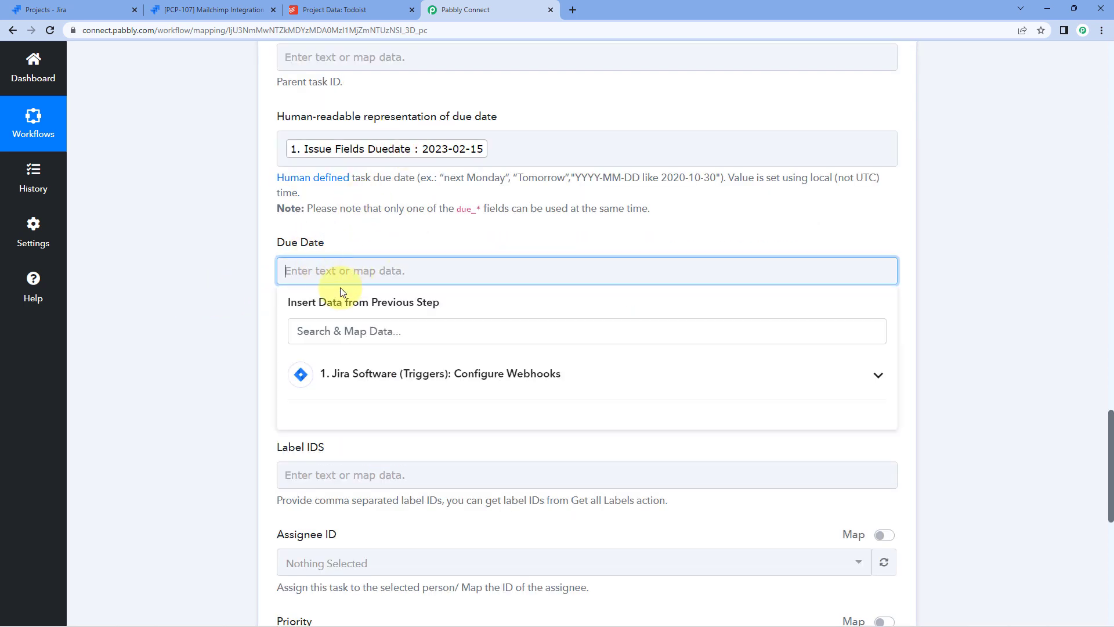
pyautogui.click(359, 371)
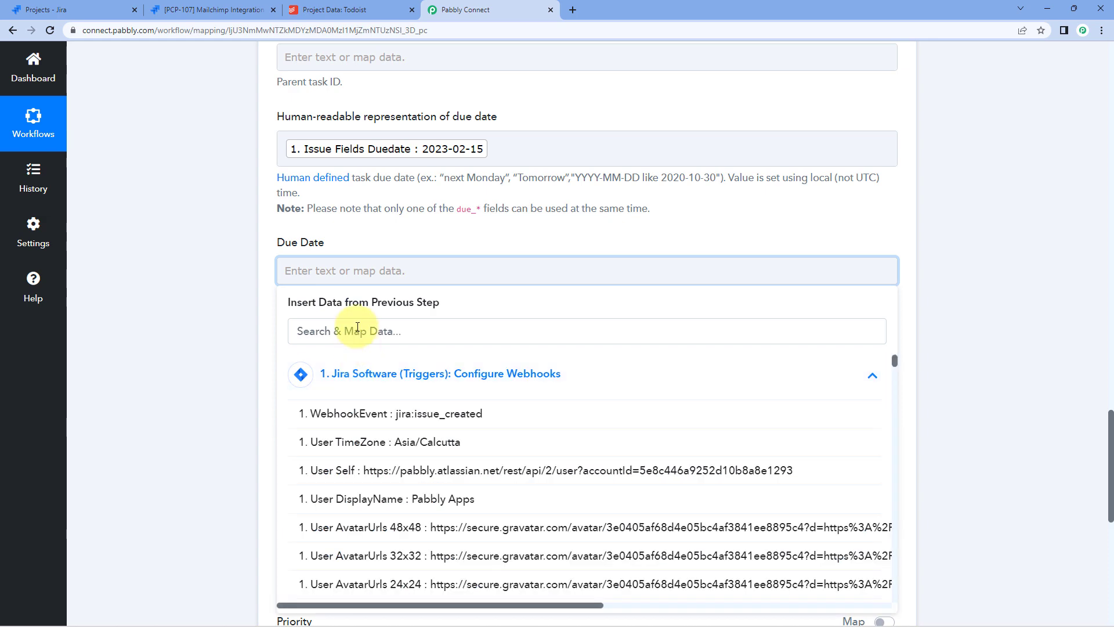
pyautogui.click(358, 329)
pyautogui.write('due')
pyautogui.click(380, 412)
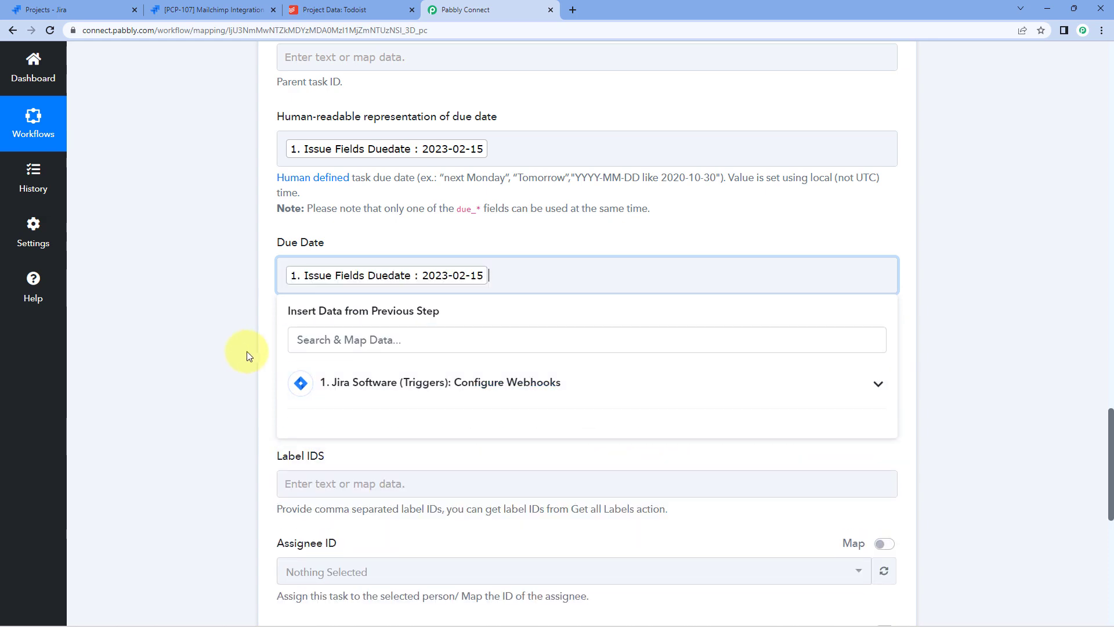
pyautogui.click(241, 351)
# Step: Leave Due DateTime, Label IDS and Assignee ID empty and set the Todoist task's Priority to Elevated
pyautogui.scroll(-3, 238, 325)
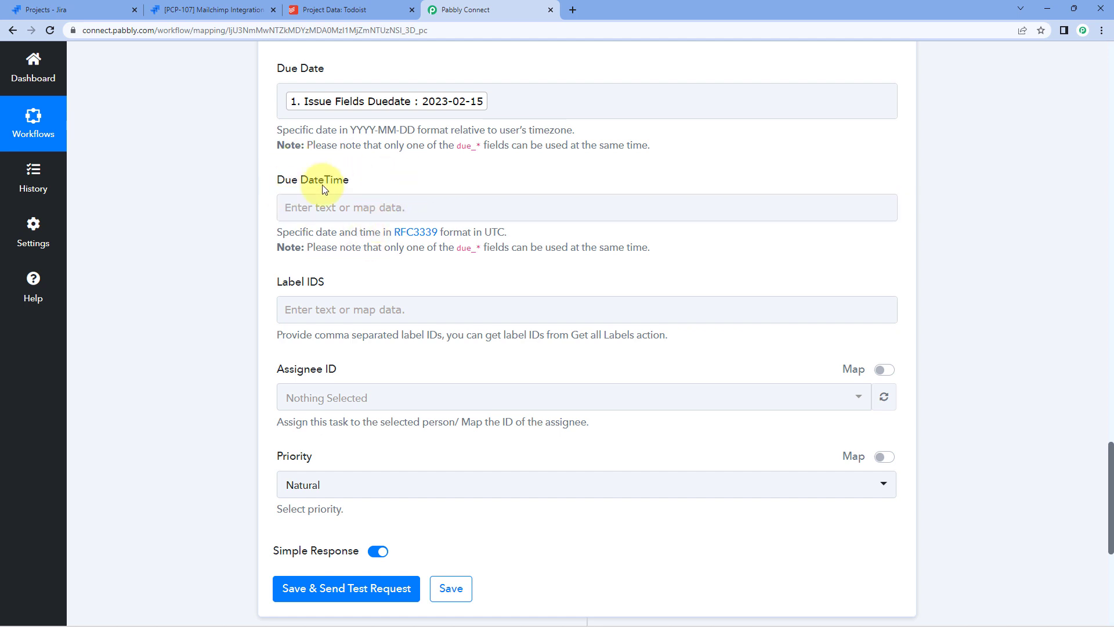
pyautogui.scroll(-1, 322, 198)
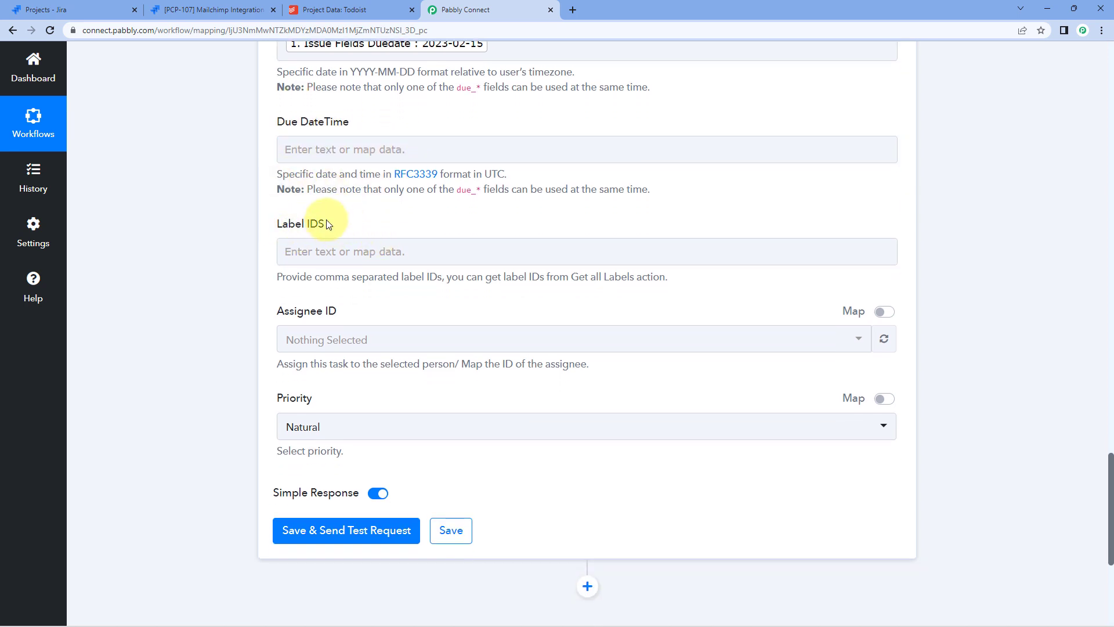
pyautogui.click(350, 339)
pyautogui.click(228, 303)
pyautogui.click(307, 257)
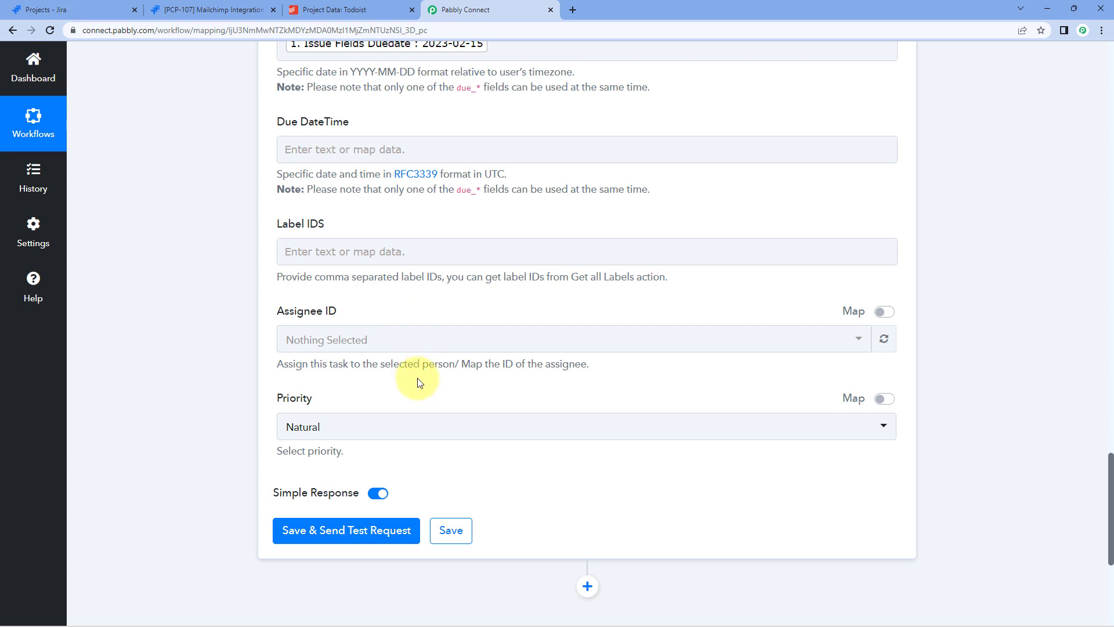
pyautogui.click(384, 420)
pyautogui.scroll(-3, 254, 390)
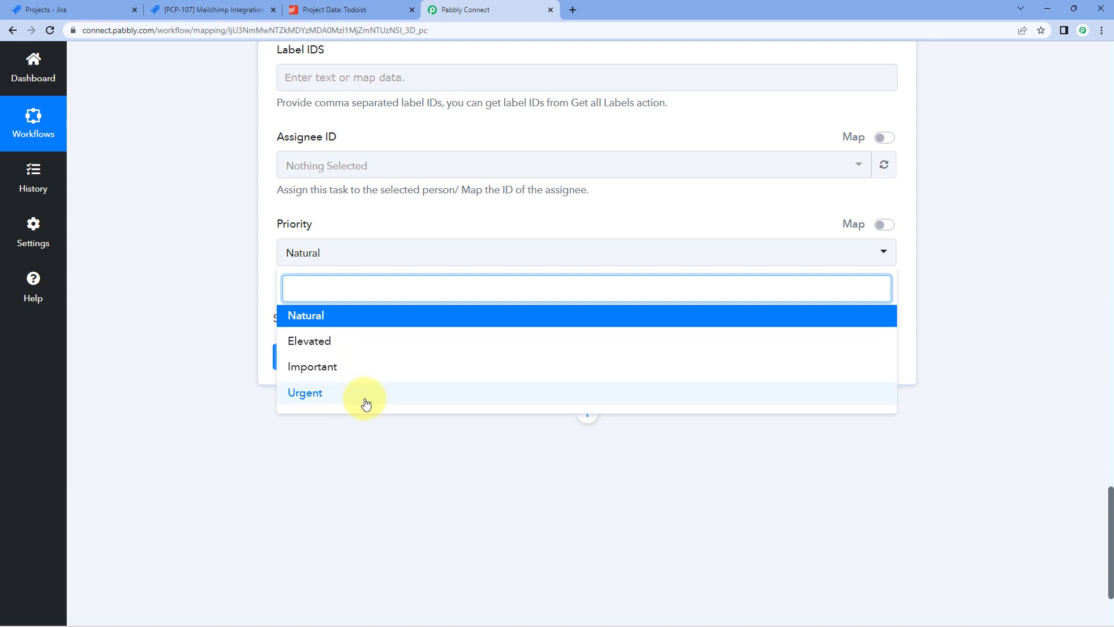
pyautogui.click(349, 344)
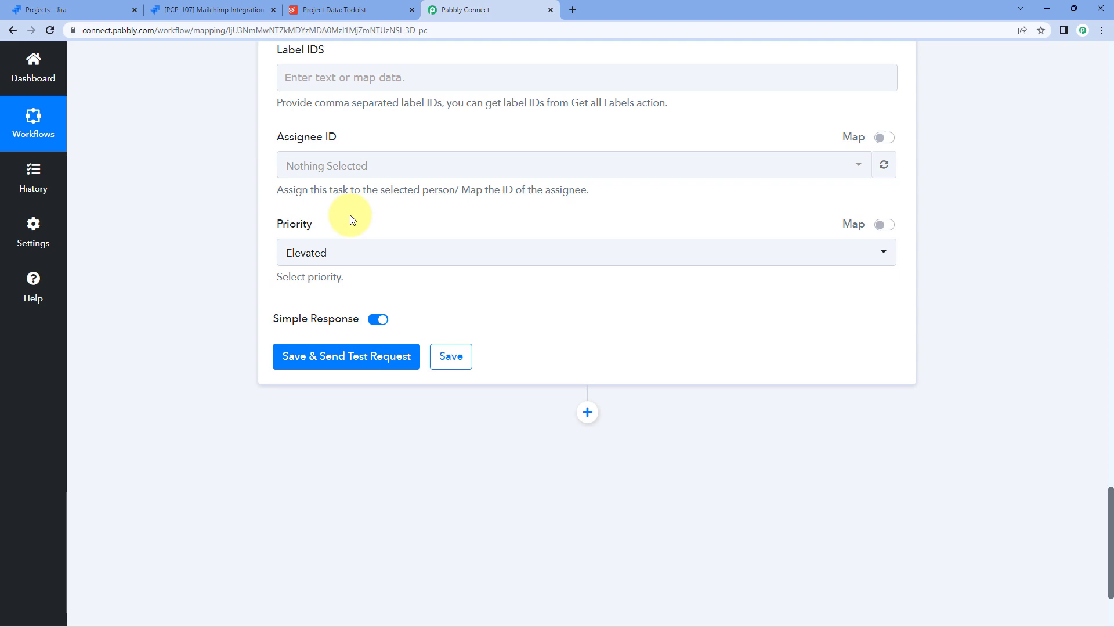
# Step: Review the mapped Todoist task fields, then save the action and send a test request
pyautogui.scroll(8, 350, 219)
pyautogui.scroll(3, 418, 162)
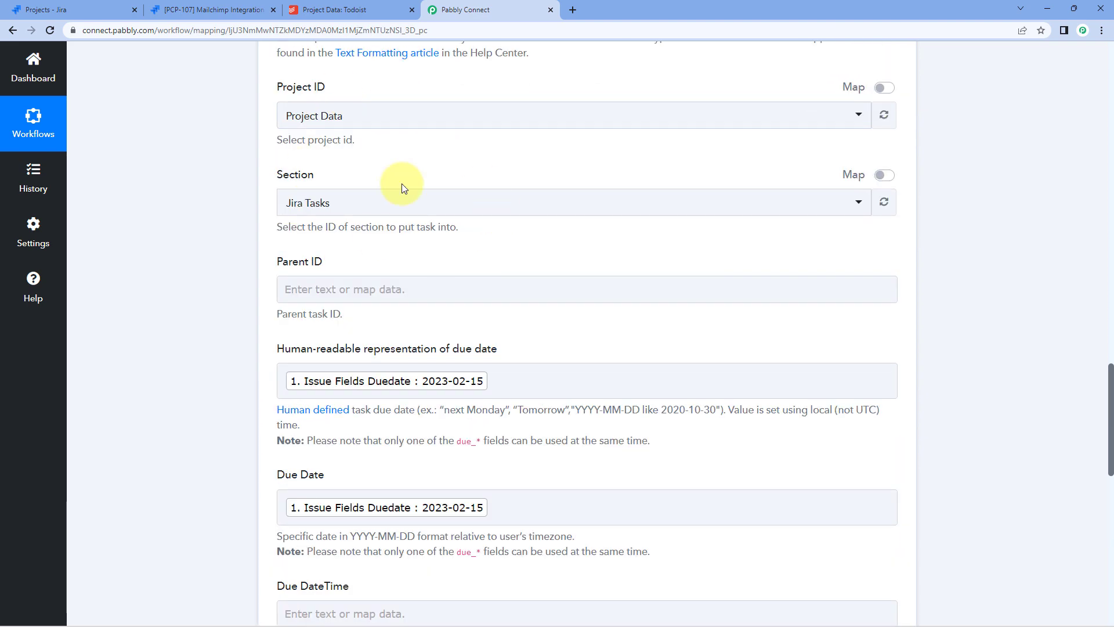
pyautogui.scroll(-11, 325, 220)
pyautogui.click(360, 370)
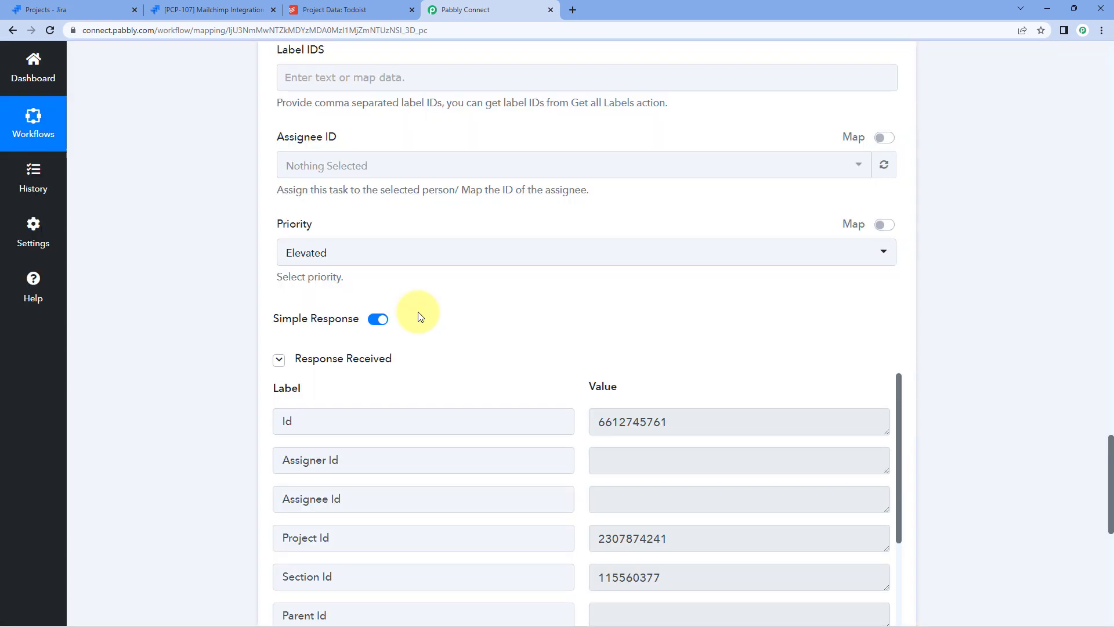
pyautogui.scroll(-2, 421, 316)
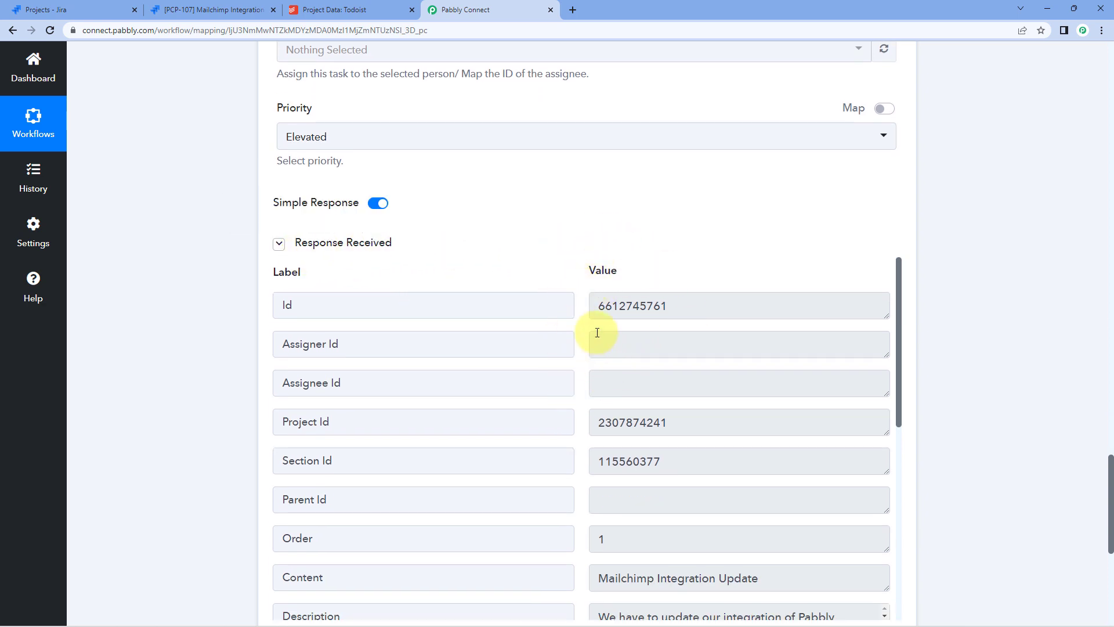
# Step: Compare the Mailchimp Integration Update issue in Jira with the task created in Todoist's Jira Tasks section, and return to Pabbly Connect
pyautogui.scroll(10, 593, 291)
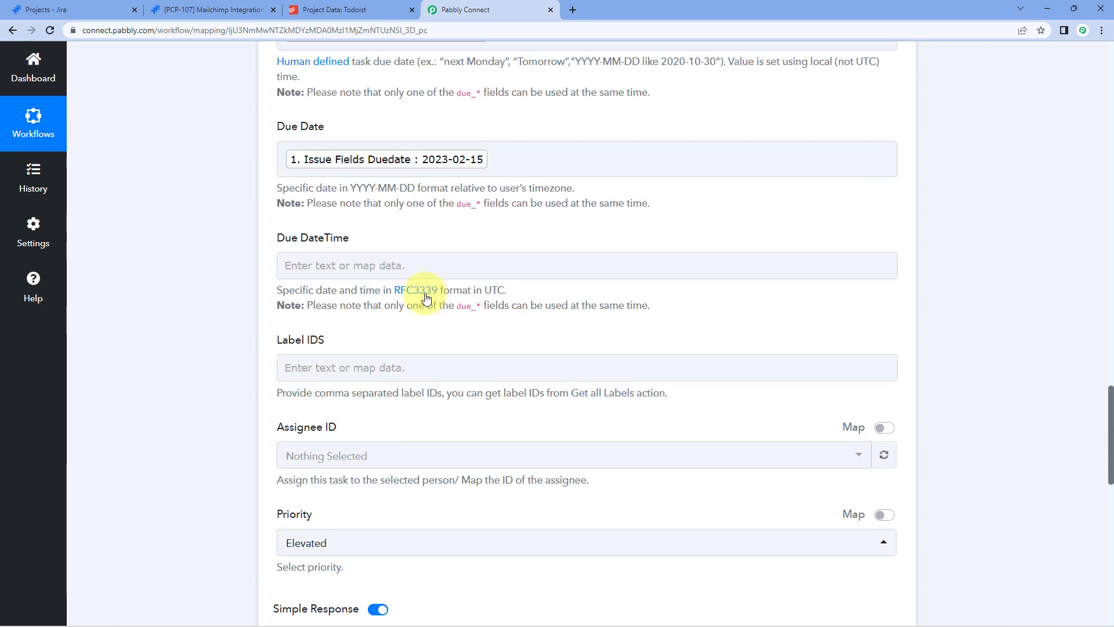
pyautogui.scroll(7, 401, 227)
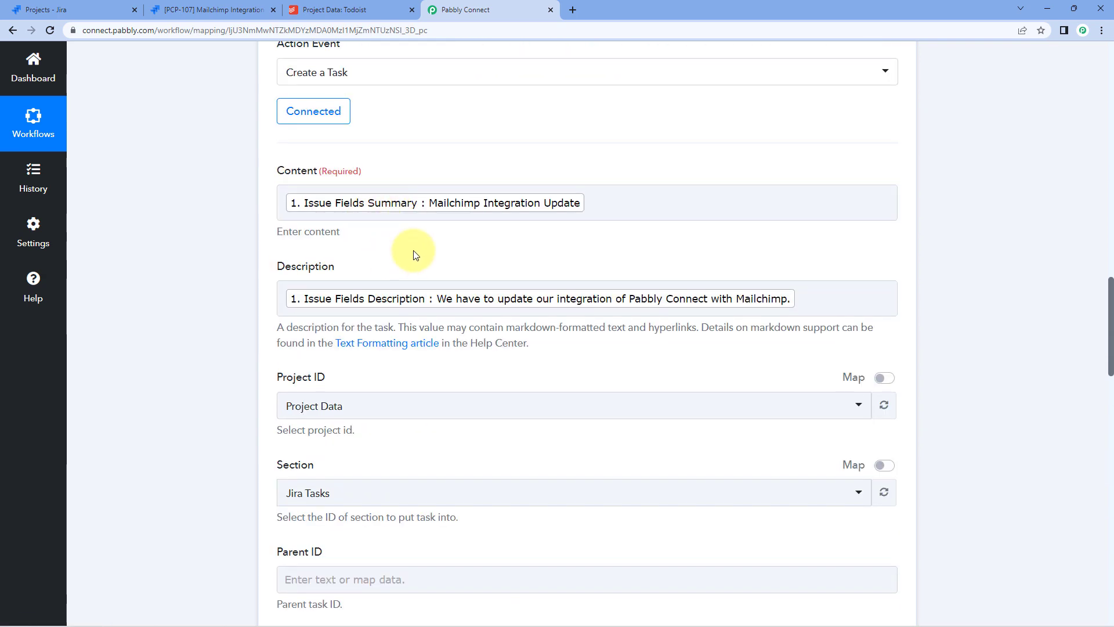
pyautogui.click(212, 10)
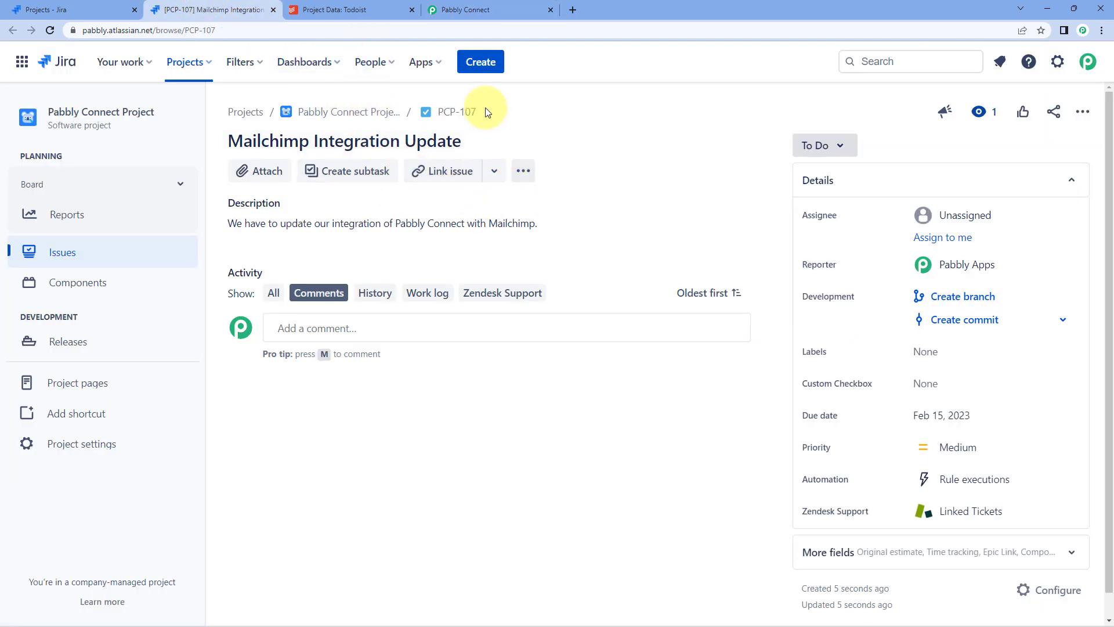
pyautogui.click(382, 7)
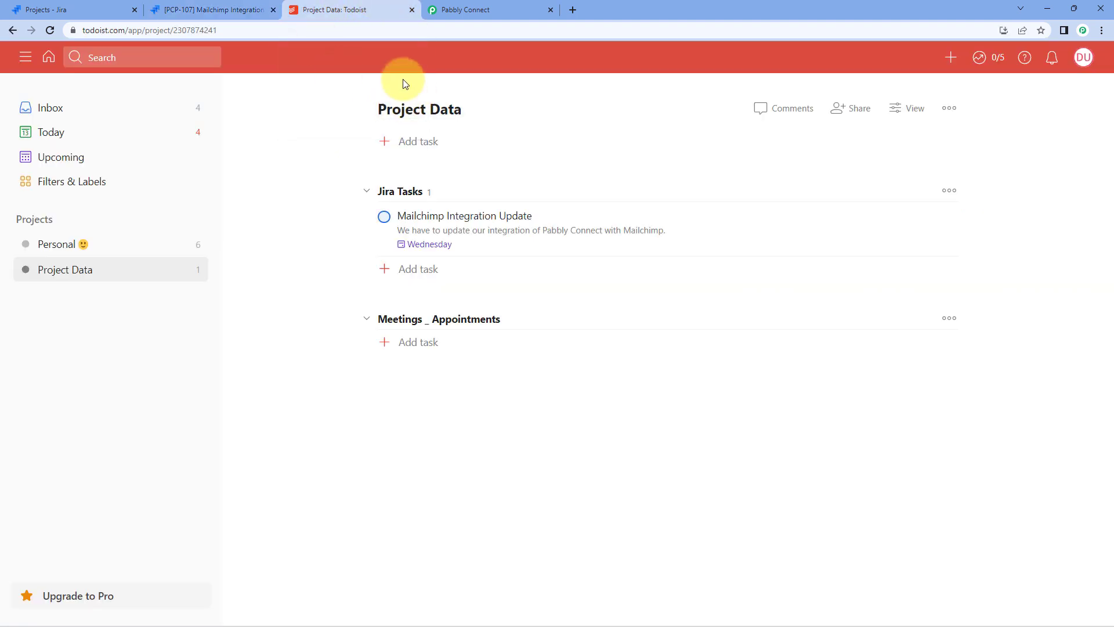
pyautogui.click(474, 222)
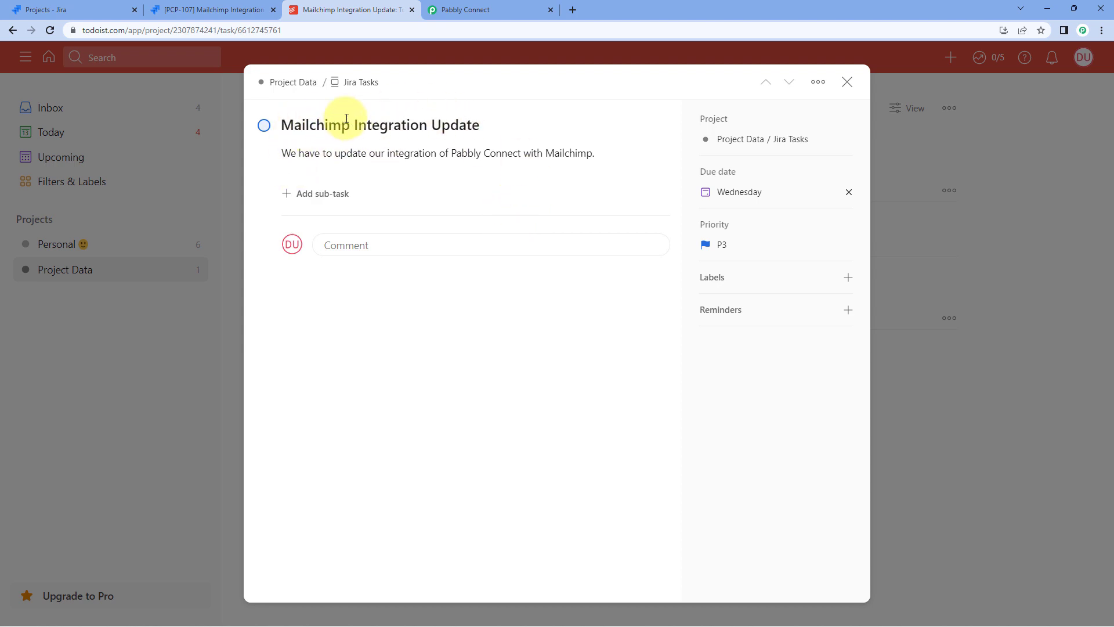
pyautogui.click(174, 9)
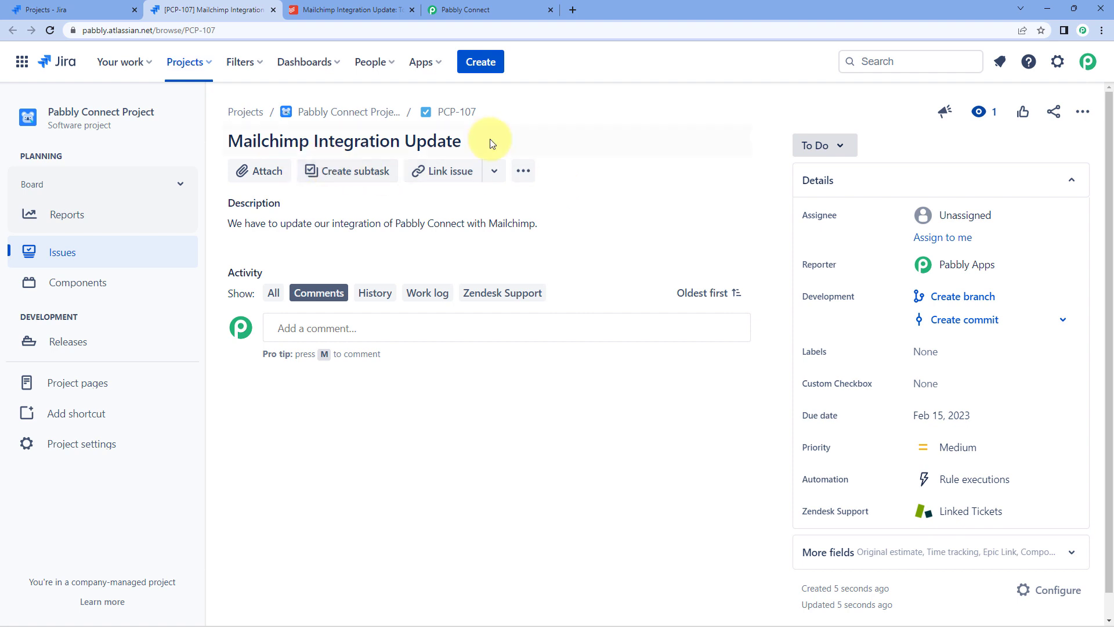
pyautogui.click(342, 9)
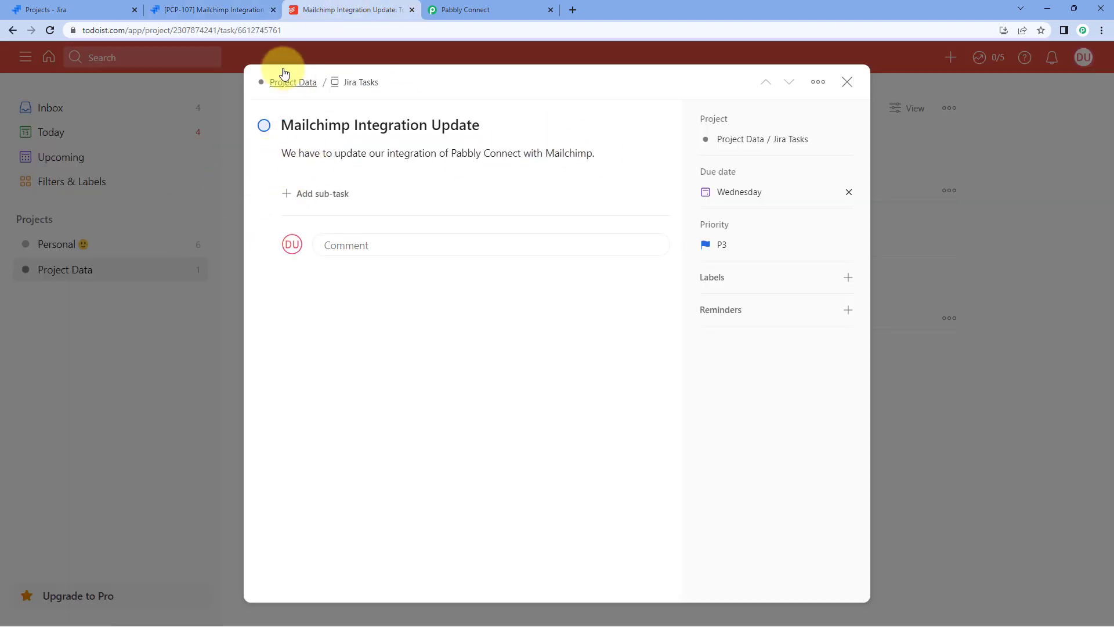
pyautogui.click(246, 13)
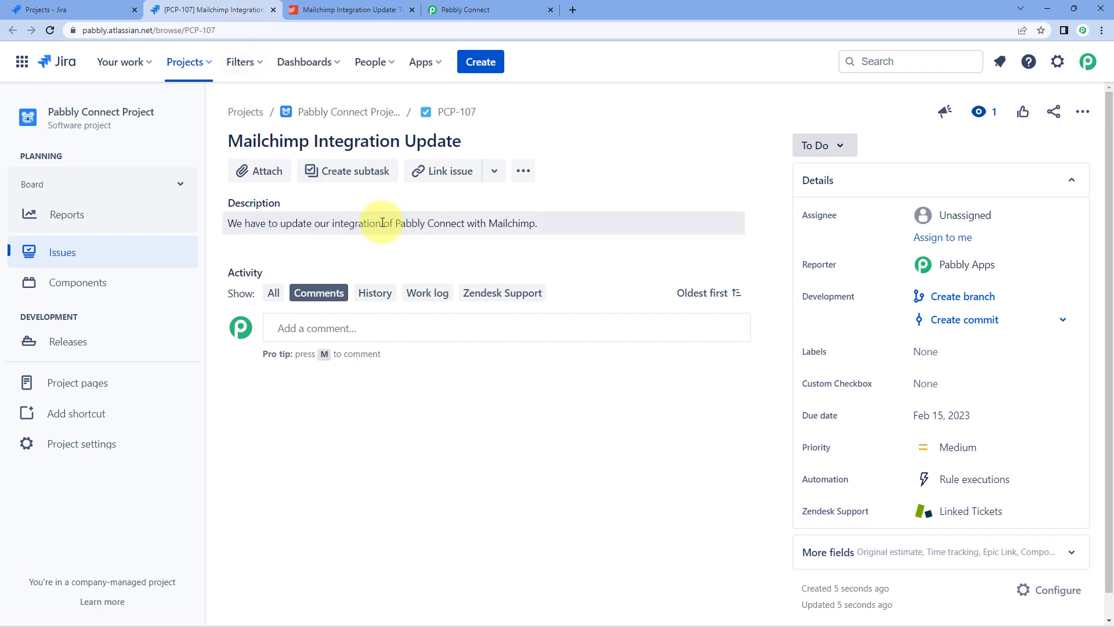
pyautogui.click(347, 10)
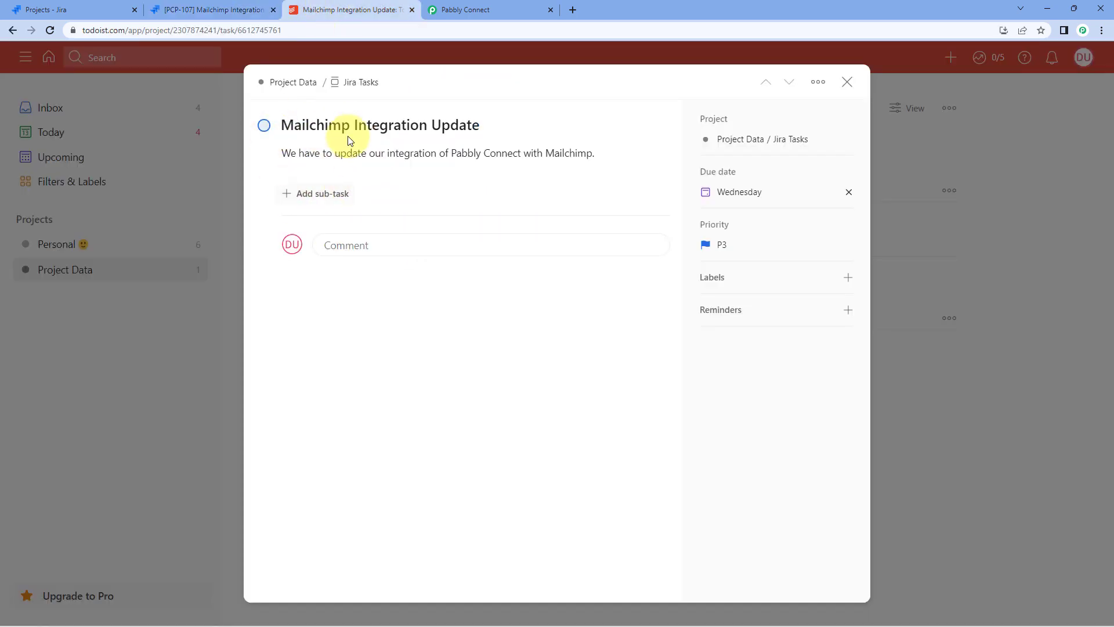
pyautogui.click(524, 10)
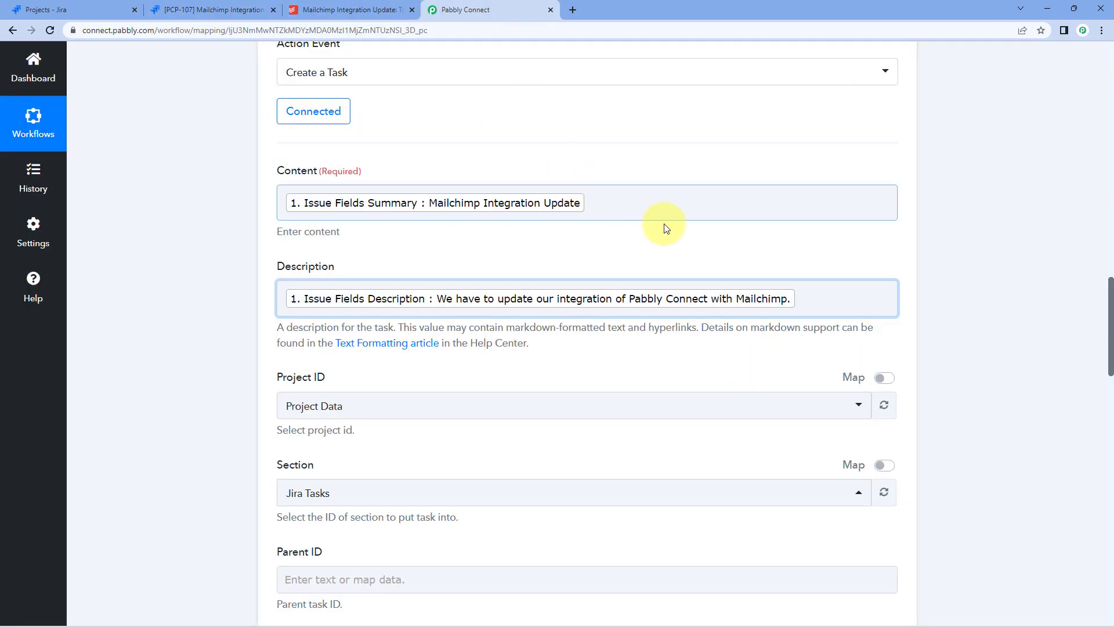
# Step: Examine the Jira trigger's received response for the project name, reporter time zone and status category fields
pyautogui.scroll(6, 803, 215)
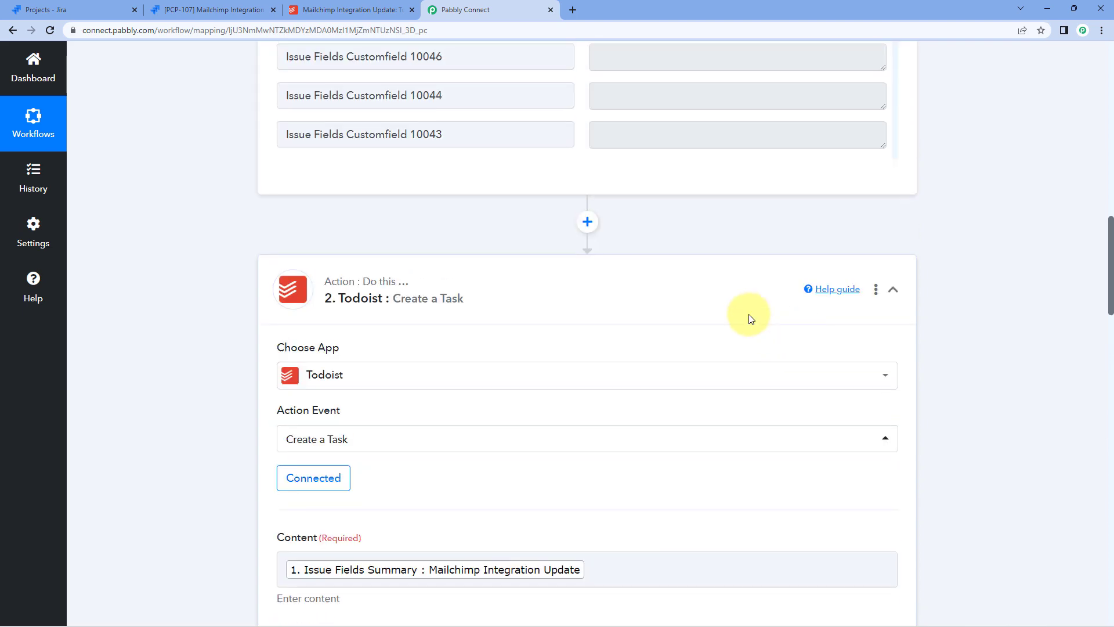
pyautogui.scroll(5, 748, 319)
pyautogui.scroll(10, 577, 273)
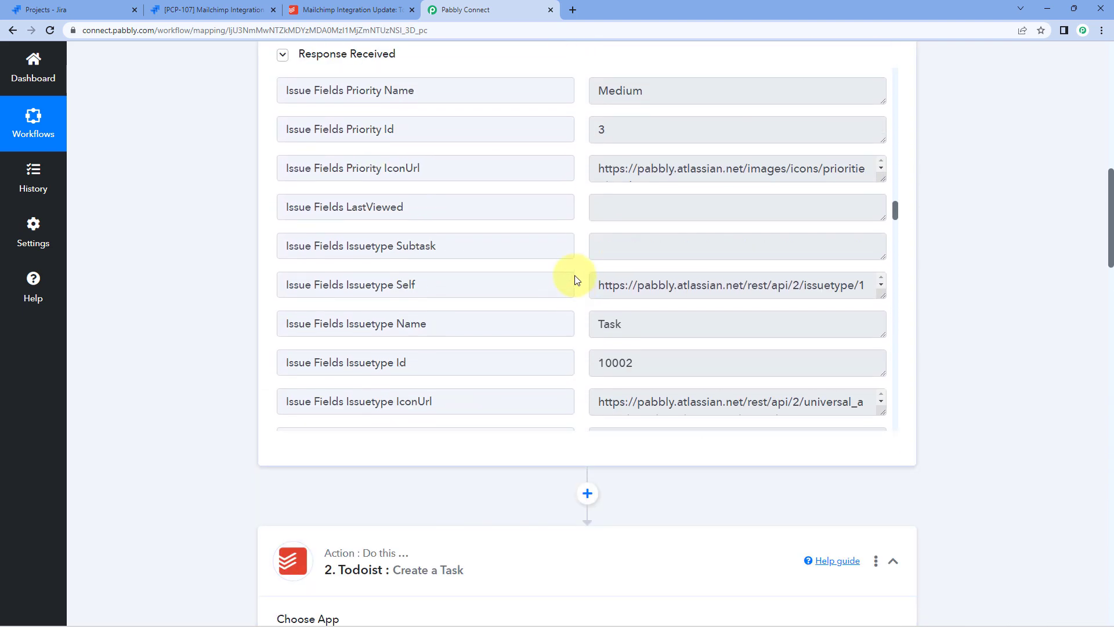
pyautogui.scroll(10, 574, 279)
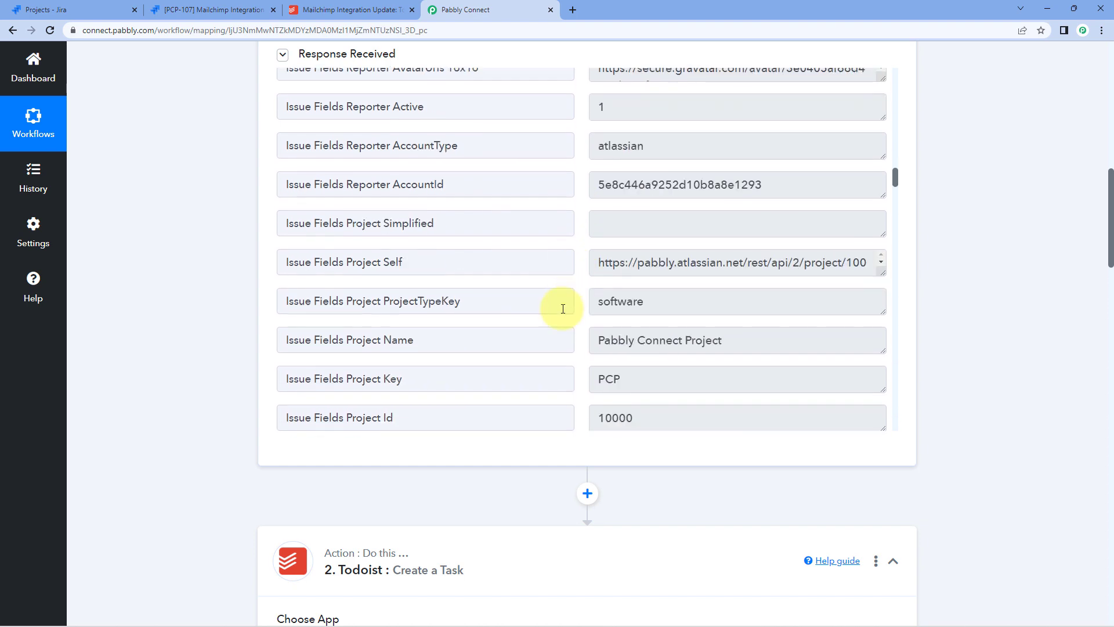
pyautogui.moveTo(735, 337); pyautogui.dragTo(587, 340)
pyautogui.scroll(5, 569, 273)
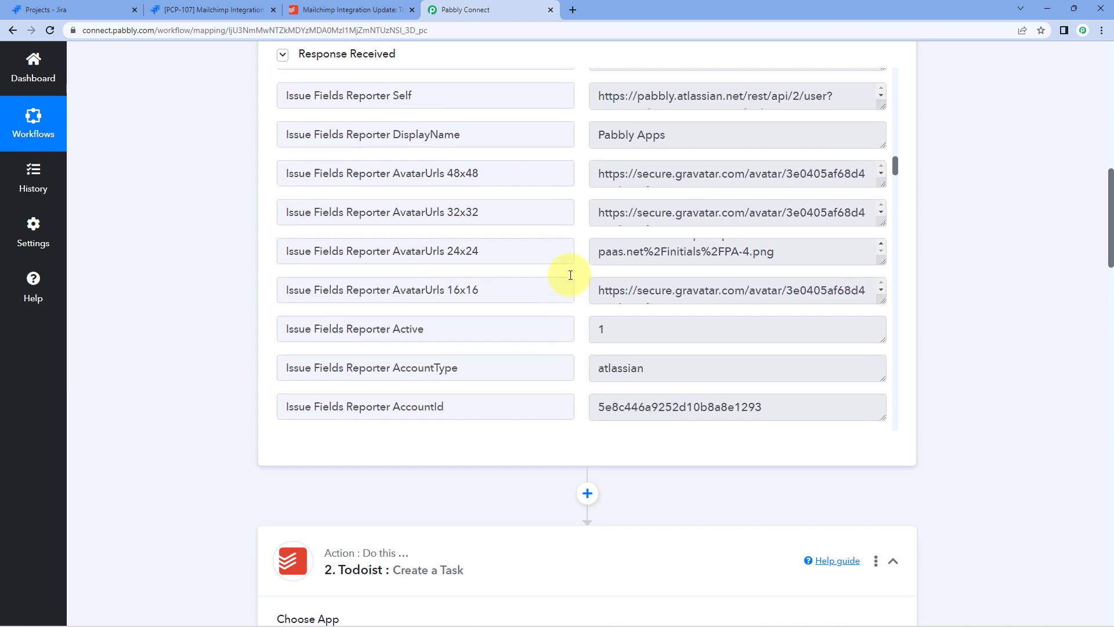
pyautogui.scroll(-1, 570, 275)
pyautogui.scroll(1, 571, 274)
pyautogui.moveTo(695, 235); pyautogui.dragTo(570, 232)
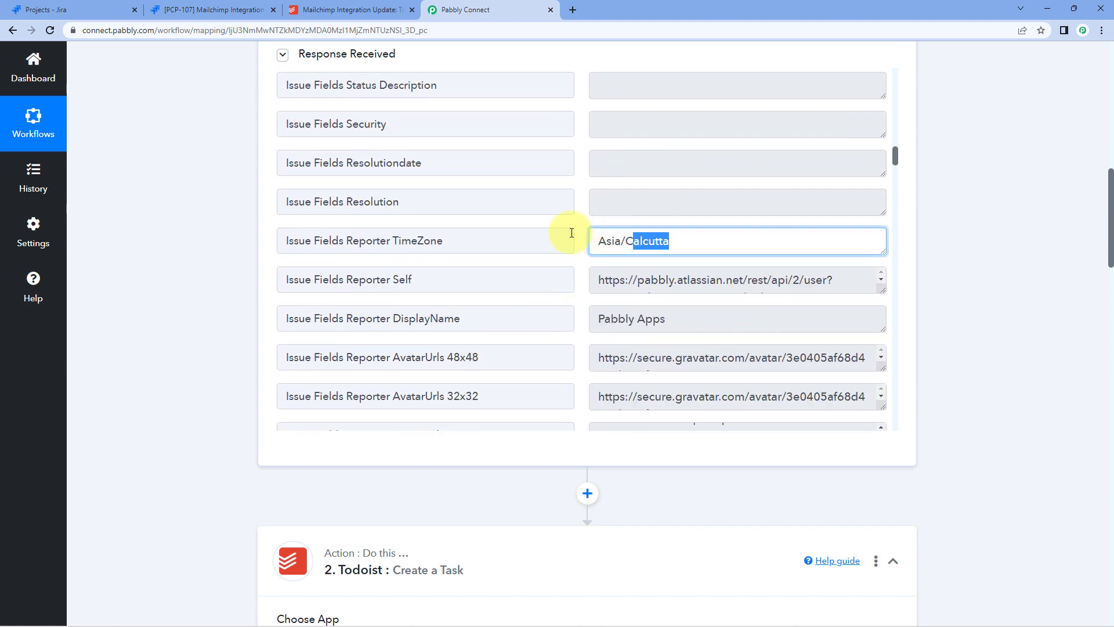
pyautogui.scroll(4, 565, 221)
pyautogui.scroll(2, 562, 219)
pyautogui.scroll(2, 561, 219)
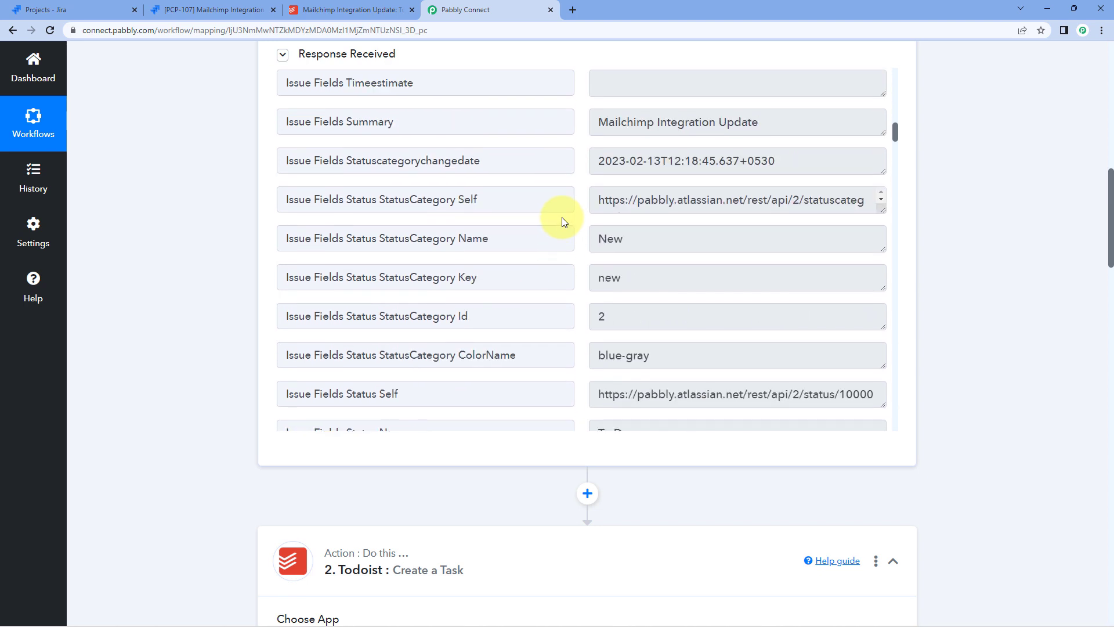
pyautogui.moveTo(671, 357); pyautogui.dragTo(577, 318)
pyautogui.scroll(1, 589, 326)
pyautogui.moveTo(633, 295); pyautogui.dragTo(539, 298)
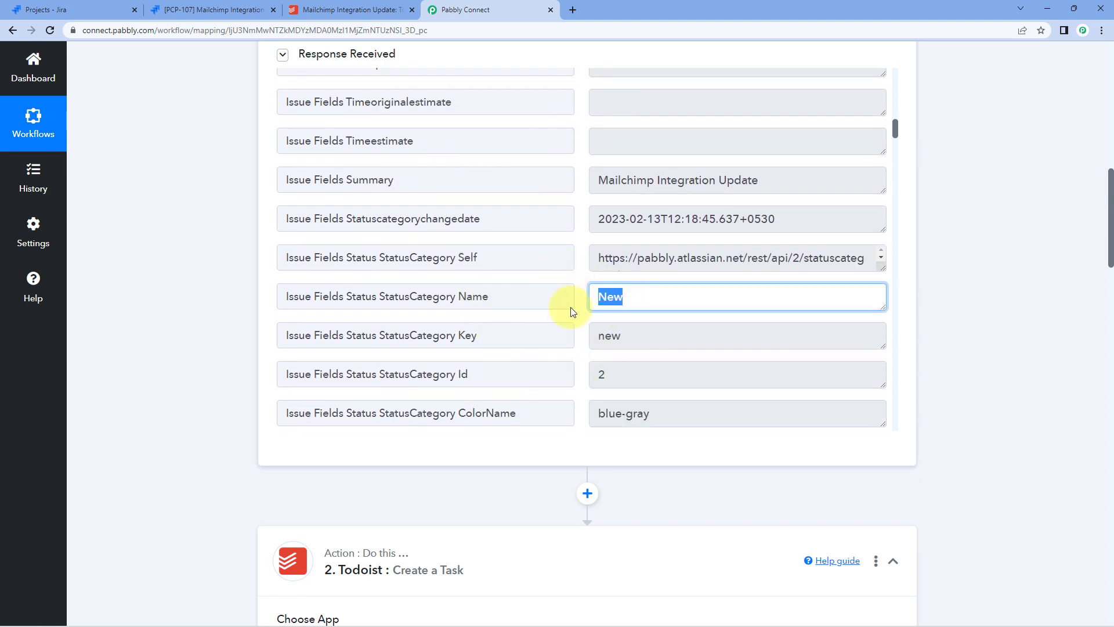
# Step: Return to the Todoist action's Description field and check the Mailchimp Integration Update task in Todoist
pyautogui.scroll(-4, 589, 323)
pyautogui.scroll(-9, 237, 314)
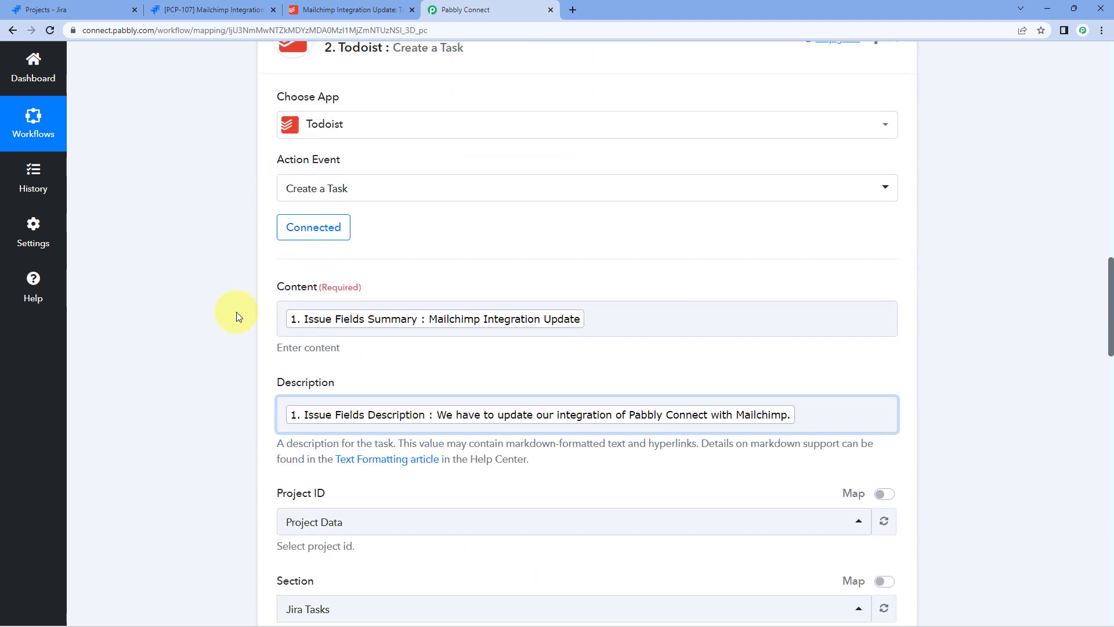
pyautogui.scroll(-2, 522, 301)
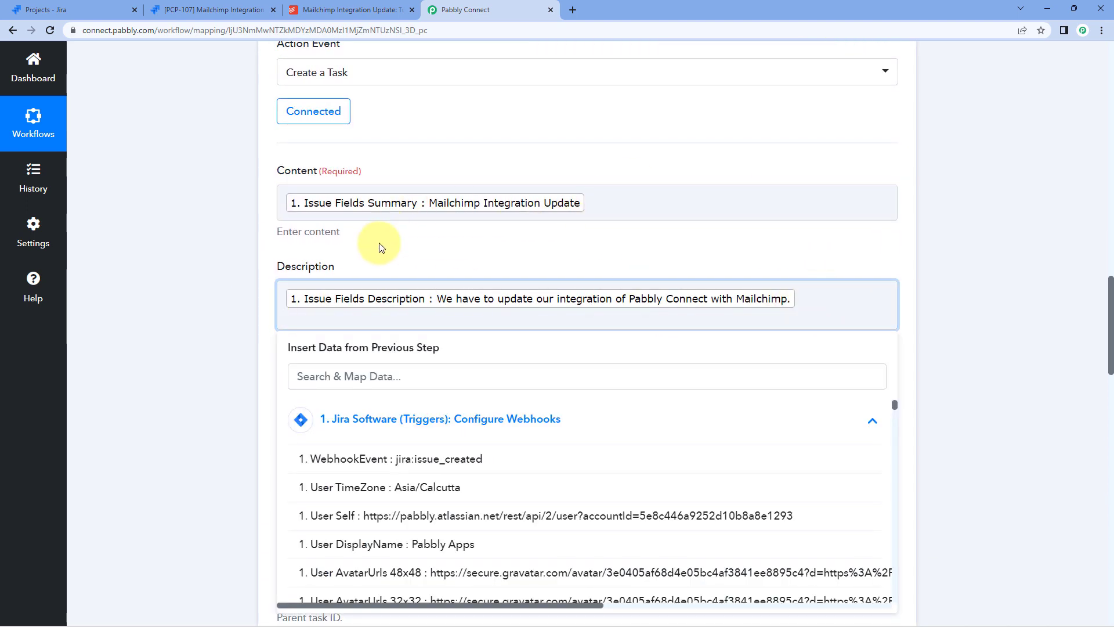
pyautogui.click(378, 243)
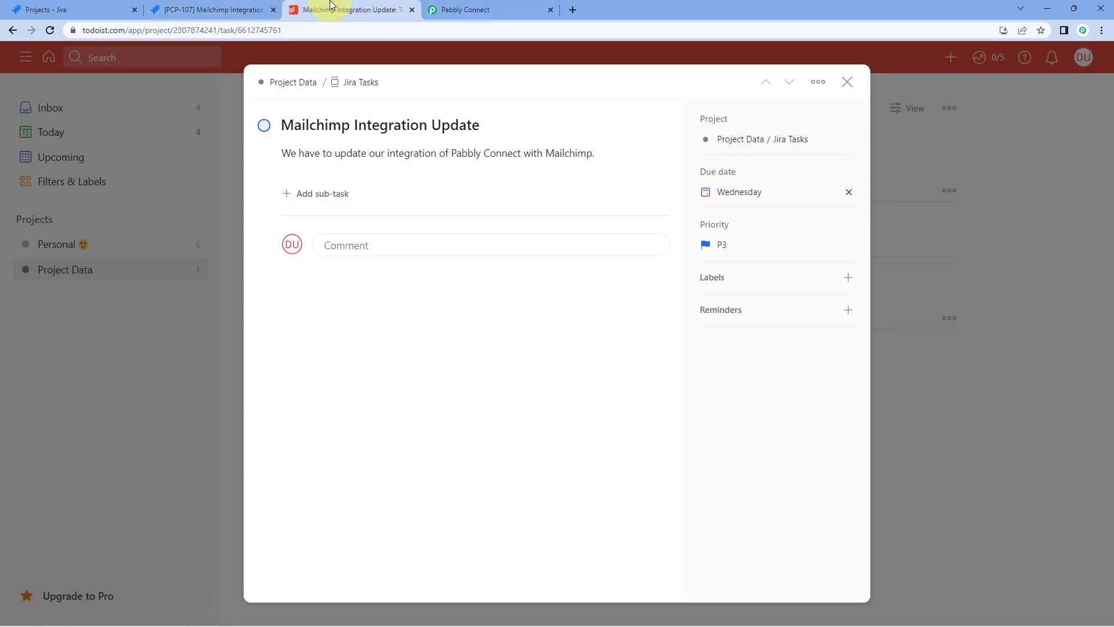
pyautogui.click(329, 10)
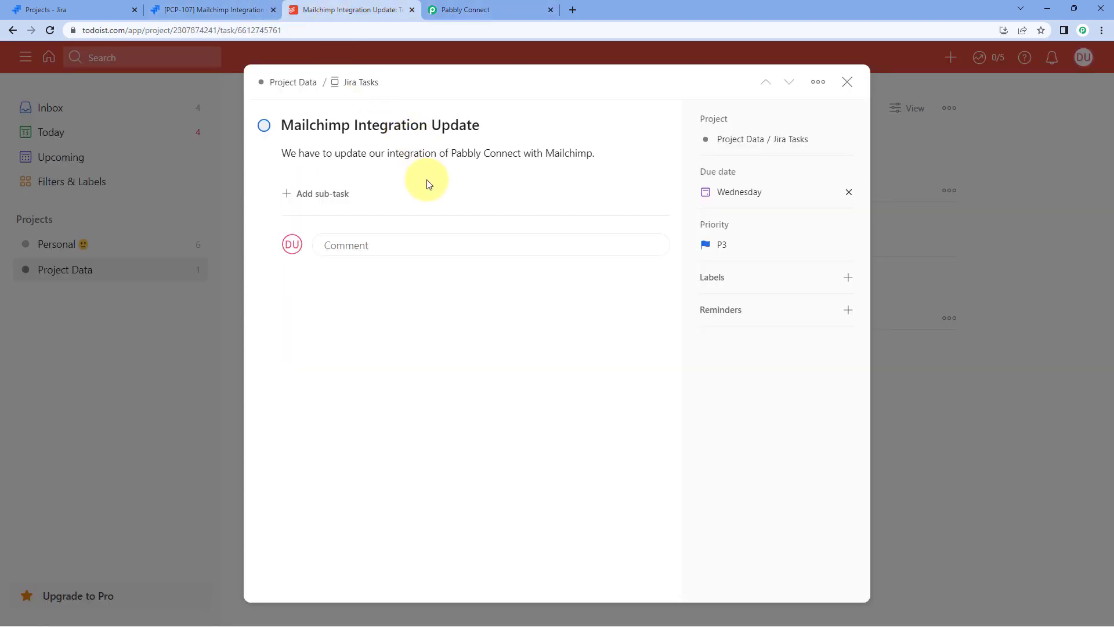
pyautogui.click(485, 10)
# Step: Add a "Colour:" line to the Todoist task's Description and map it to Issue Fields Status StatusCategory ColorName
pyautogui.click(812, 293)
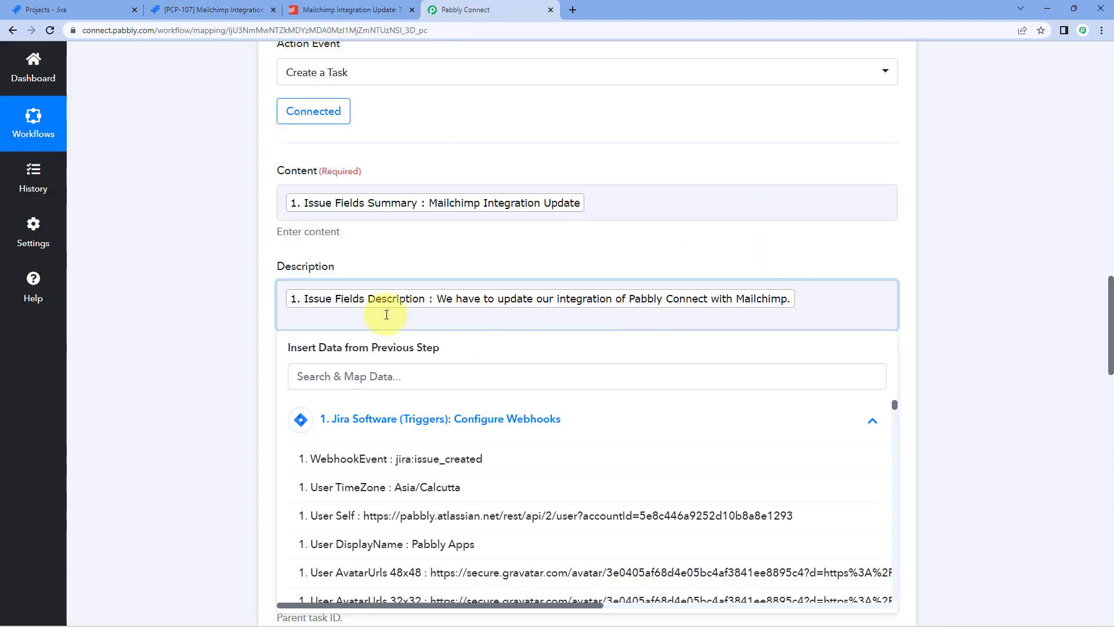
pyautogui.press('Return')
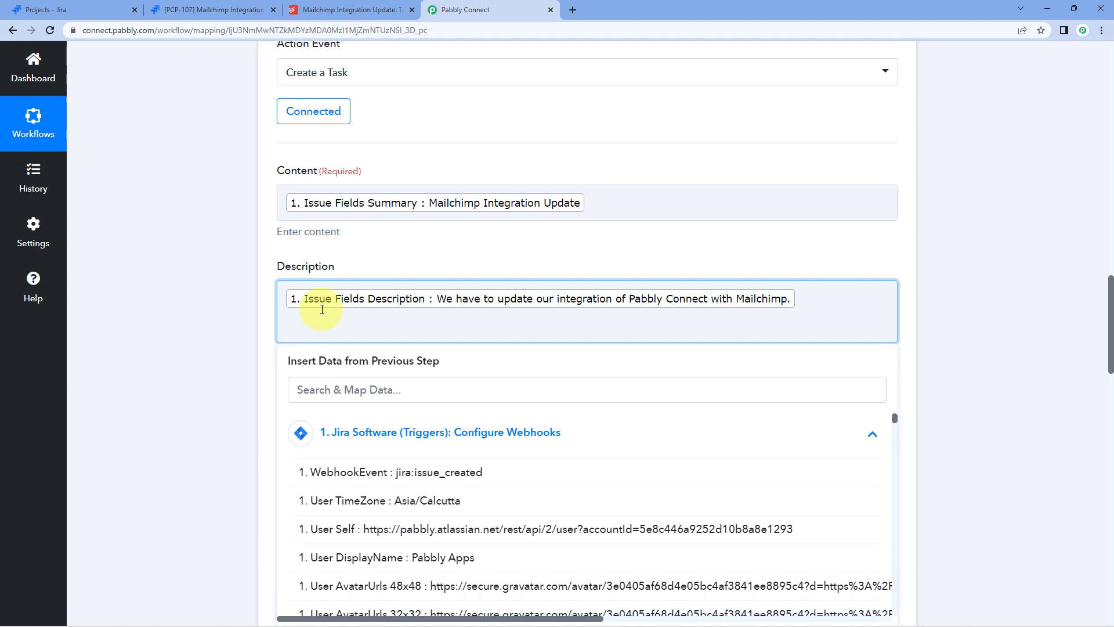
pyautogui.write('Colour:')
pyautogui.scroll(-3, 213, 303)
pyautogui.click(324, 216)
pyautogui.write('c')
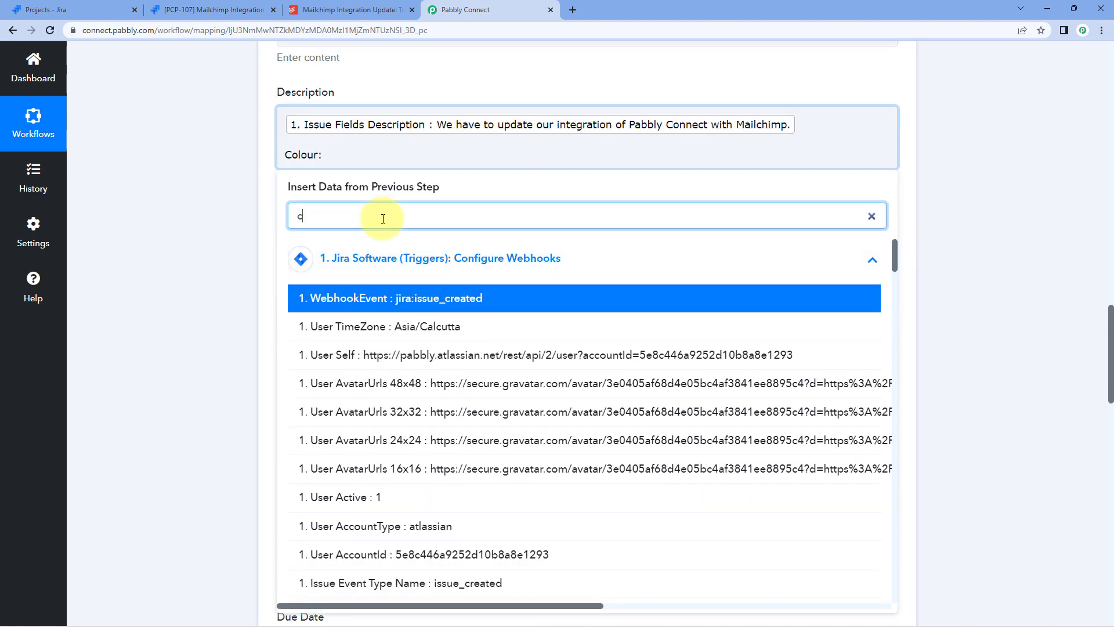
pyautogui.write('le')
pyautogui.press('BackSpace')
pyautogui.press('BackSpace')
pyautogui.write('ol')
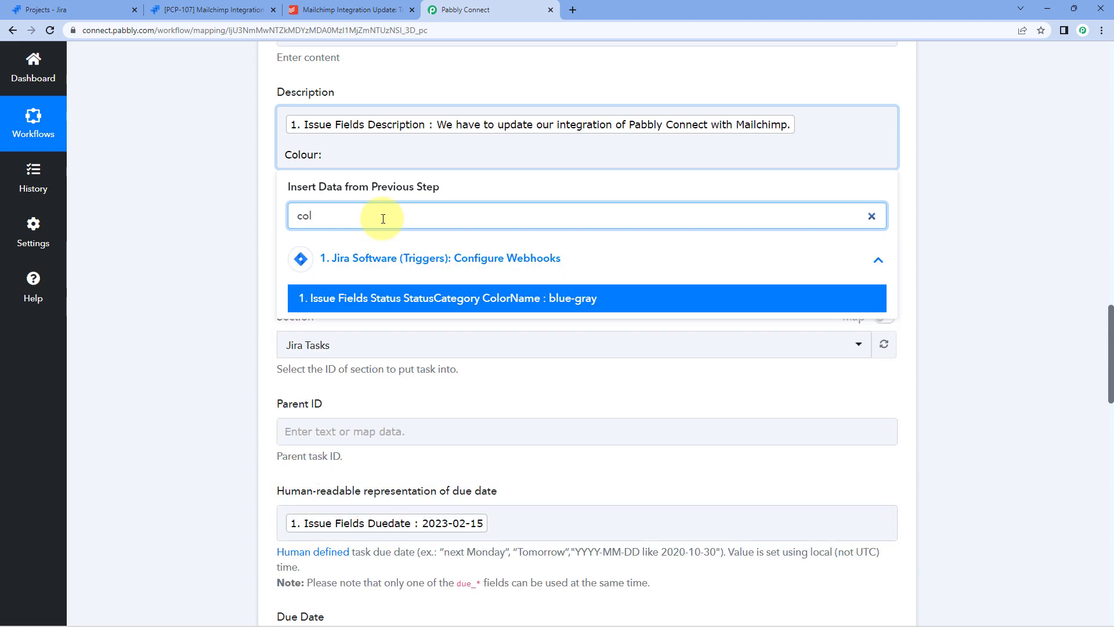
pyautogui.click(522, 298)
# Step: Add a "Status:" line to the Todoist task's Description and map it to Issue Fields Status Name
pyautogui.press('Return')
pyautogui.write('Status:')
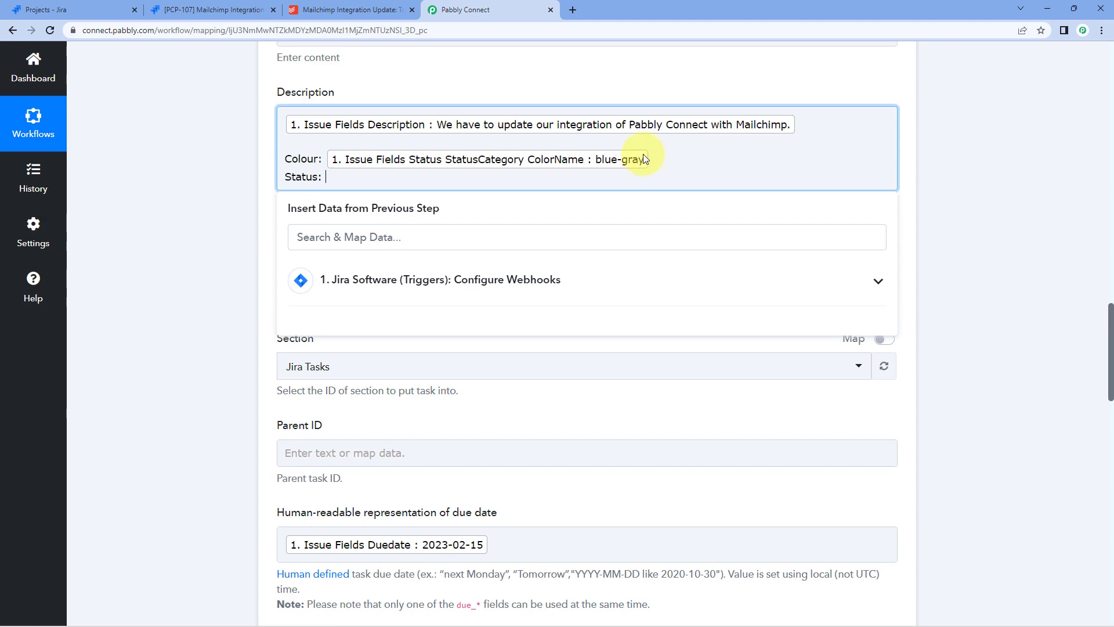
pyautogui.click(470, 284)
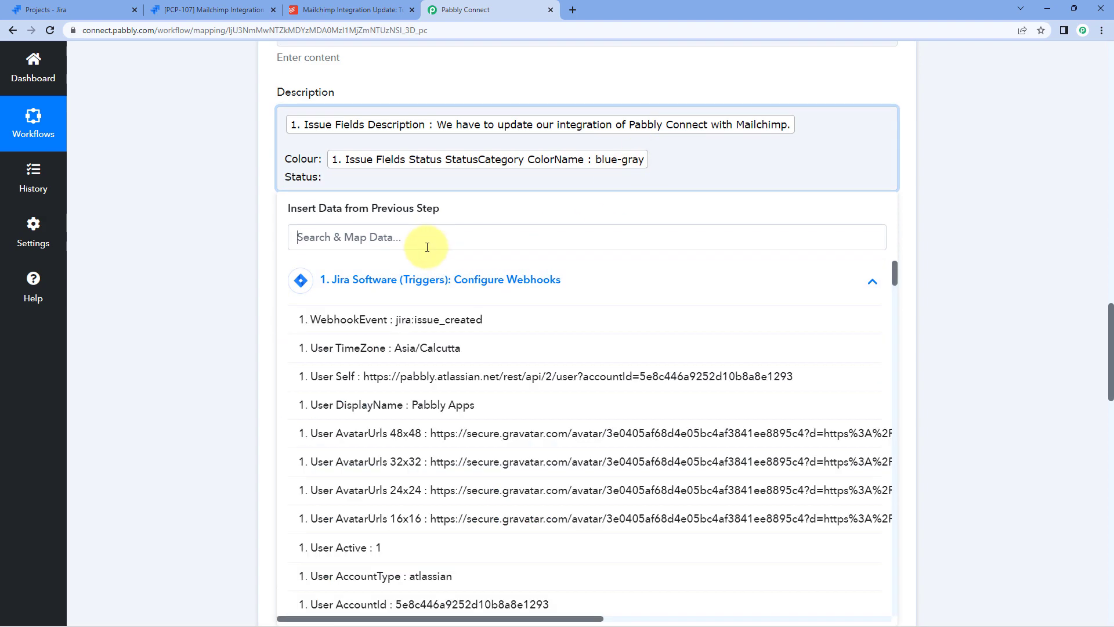
pyautogui.click(427, 243)
pyautogui.write('sta')
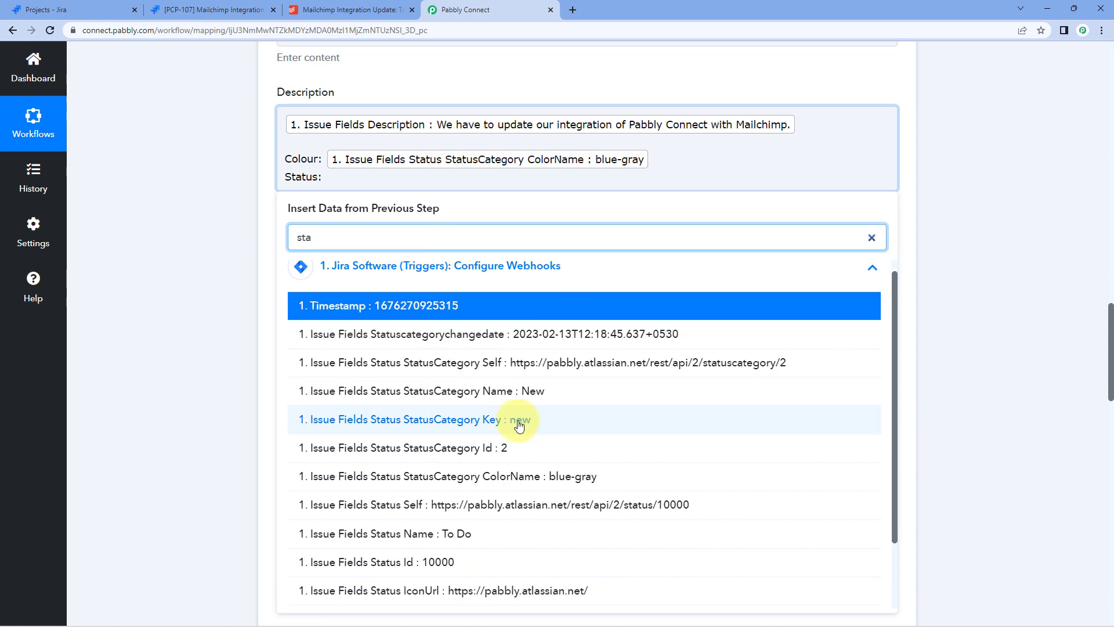
pyautogui.scroll(-3, 523, 423)
pyautogui.click(414, 455)
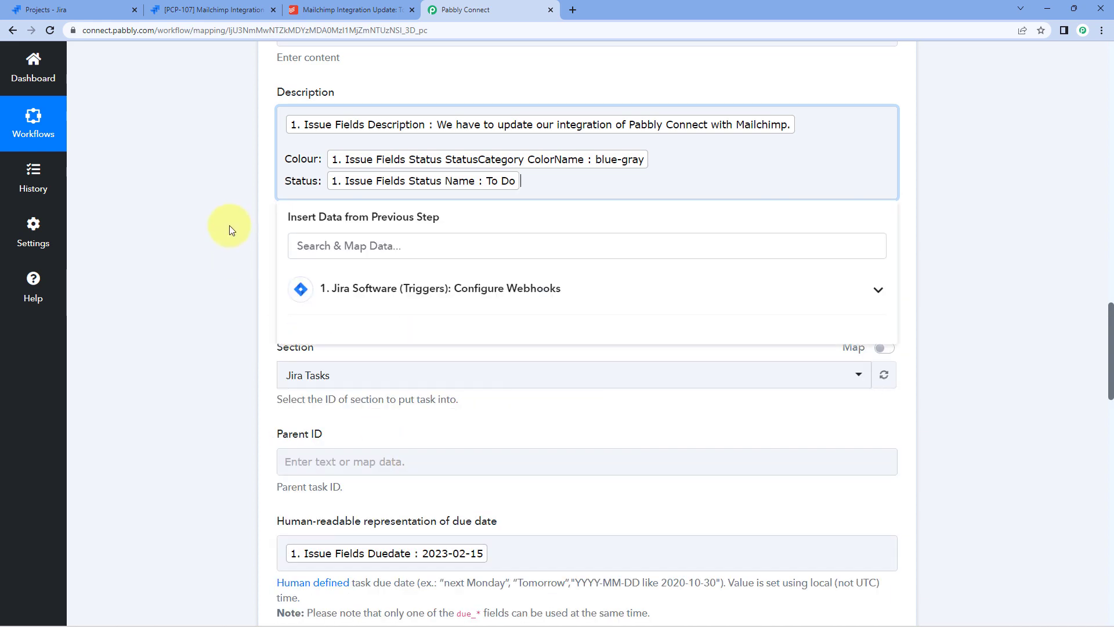
pyautogui.click(228, 232)
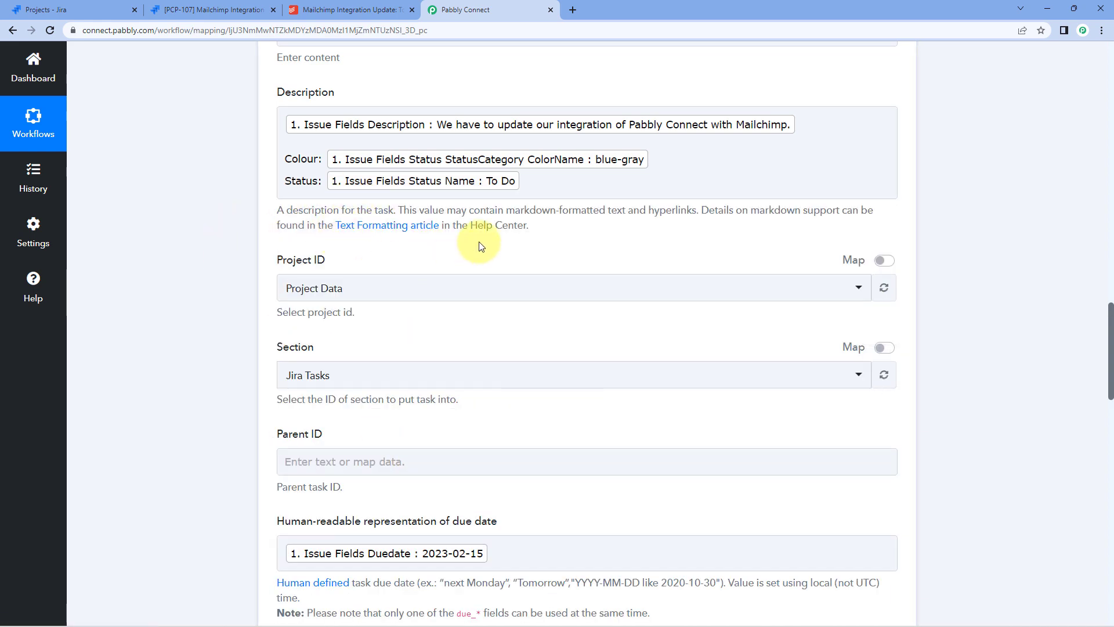
# Step: Collapse the Todoist action's received response and save the action without sending a test request
pyautogui.scroll(-10, 447, 236)
pyautogui.scroll(-5, 282, 302)
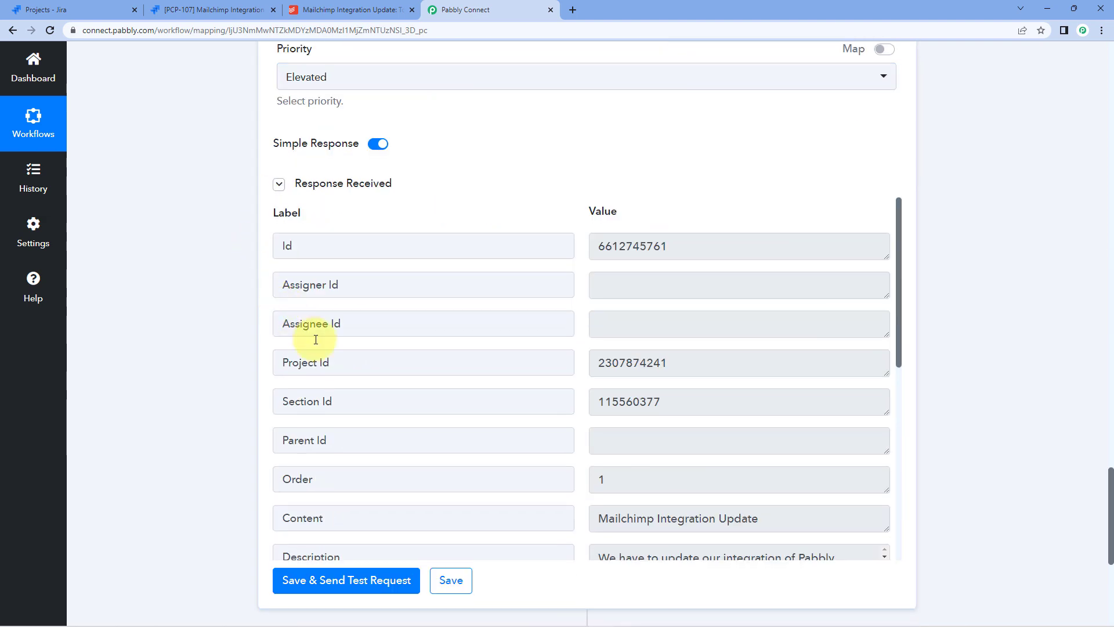
pyautogui.click(279, 185)
pyautogui.click(458, 226)
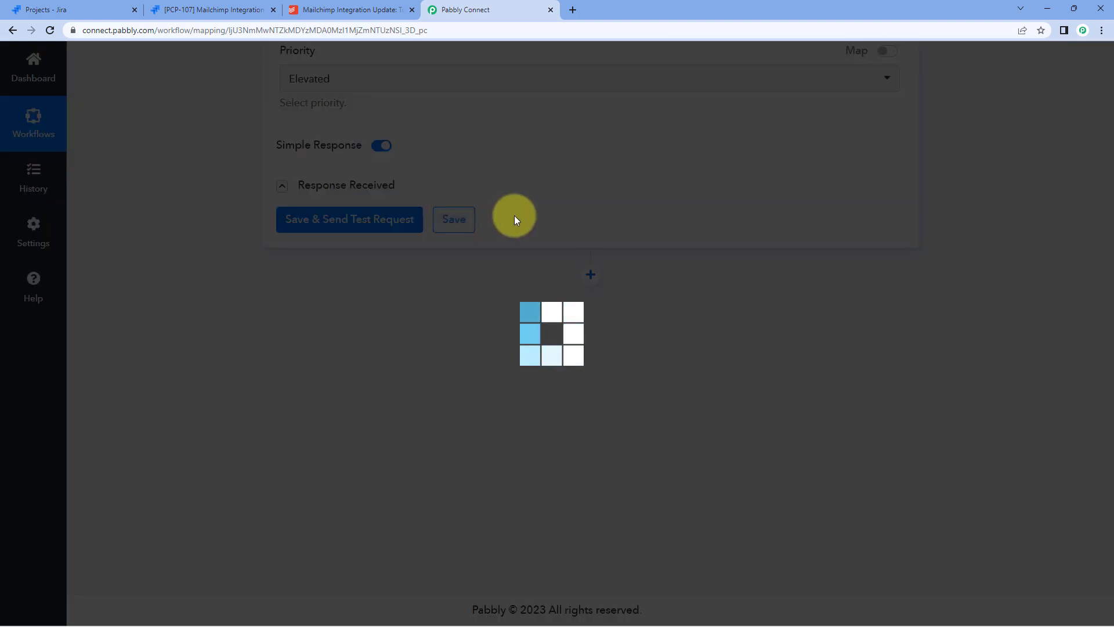
# Step: Collapse the Todoist action and the Jira trigger to show the Jira to Todoist workflow's outline
pyautogui.scroll(15, 809, 190)
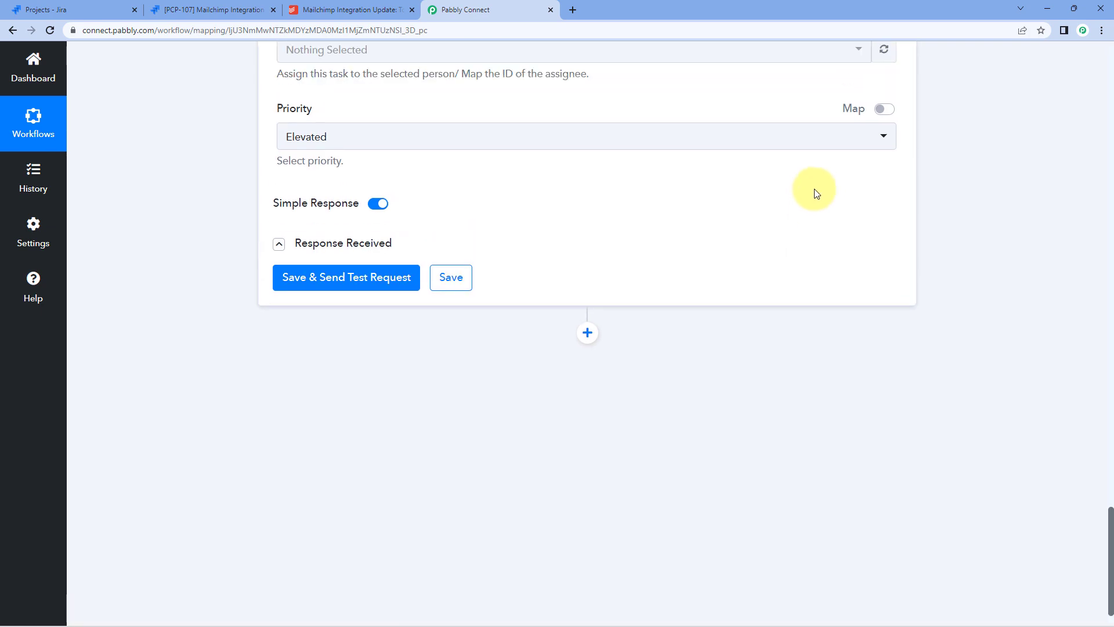
pyautogui.scroll(5, 796, 196)
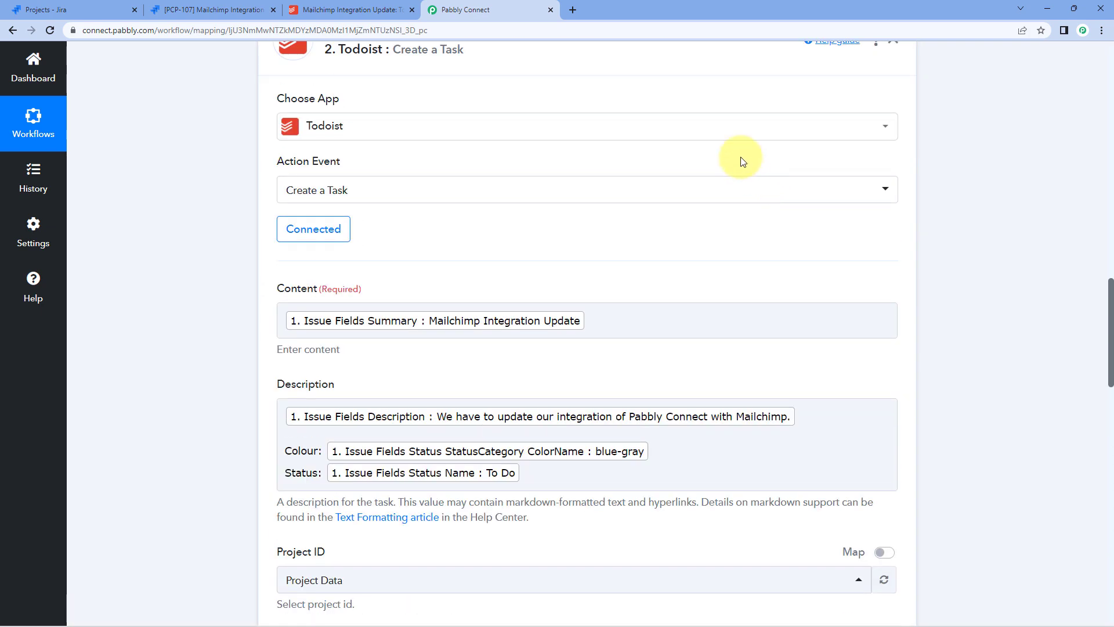
pyautogui.click(721, 154)
pyautogui.scroll(14, 982, 181)
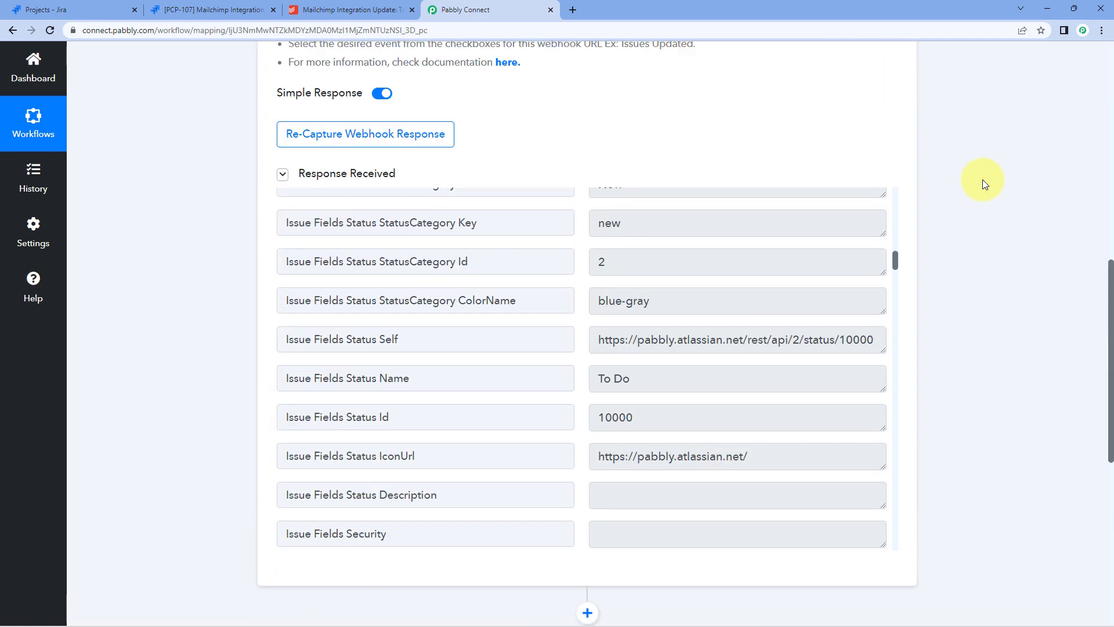
pyautogui.click(606, 85)
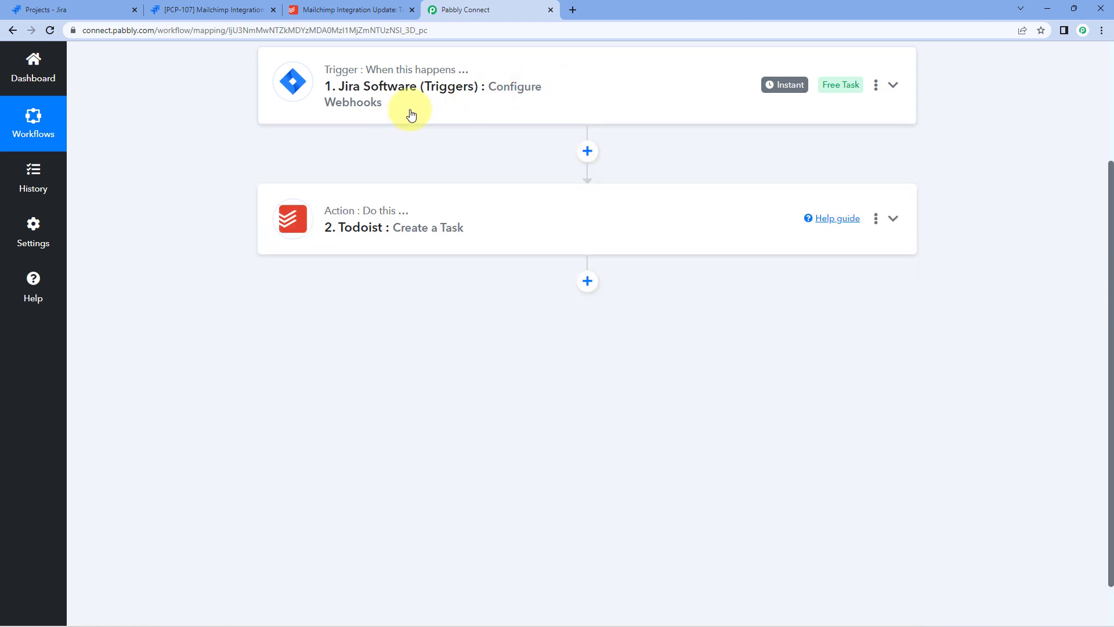
pyautogui.scroll(2, 425, 134)
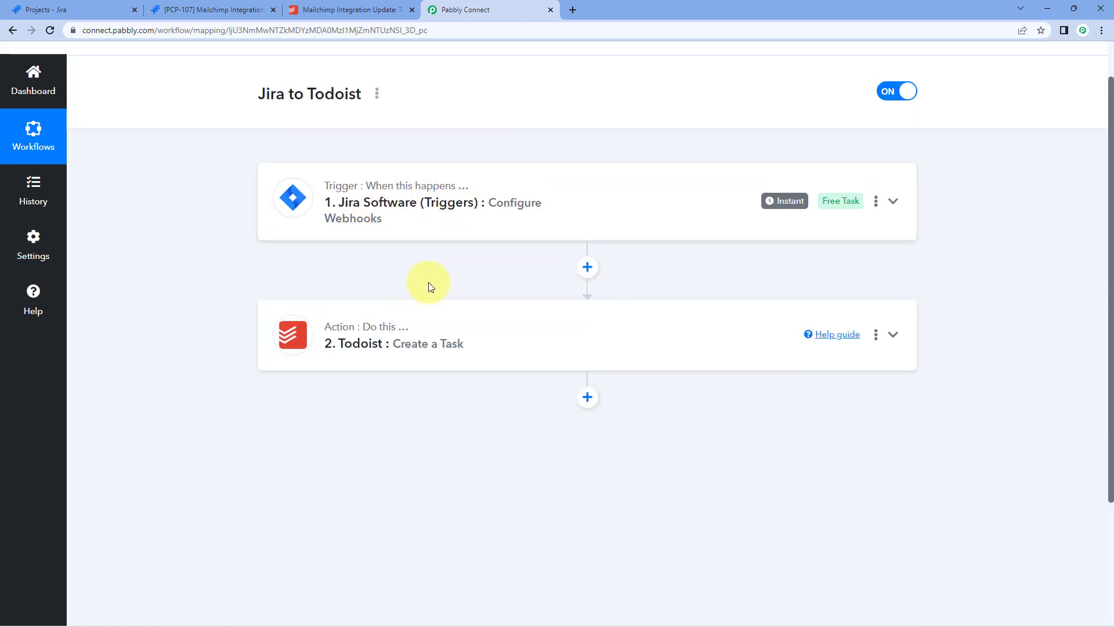
# Step: Reopen the Todoist Create a Task action to recheck its setup, and collapse it again
pyautogui.click(473, 337)
pyautogui.scroll(-3, 145, 182)
pyautogui.scroll(2, 165, 225)
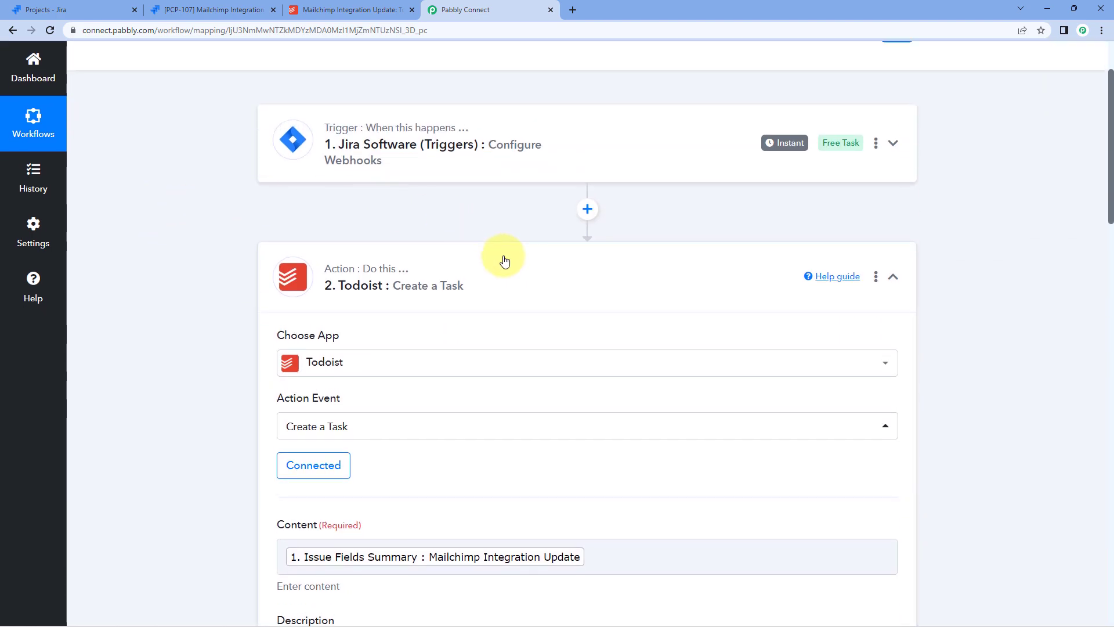
pyautogui.click(504, 260)
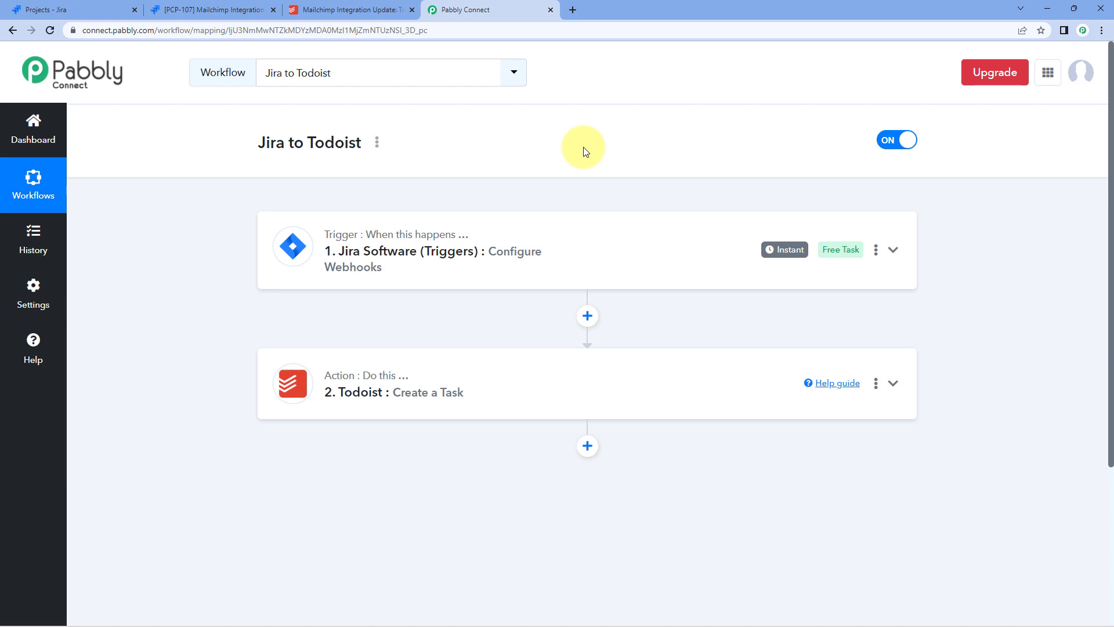
# Step: Switch to Jira and start a new issue in Pabbly Connect Project, keeping issue type Task and status To Do
pyautogui.click(227, 10)
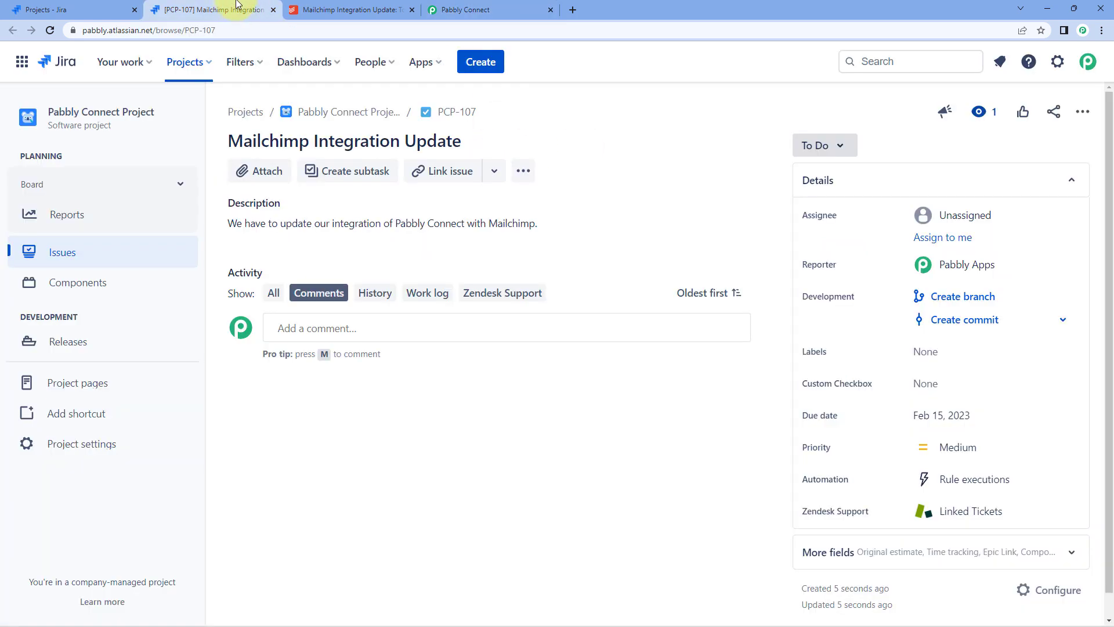
pyautogui.click(492, 64)
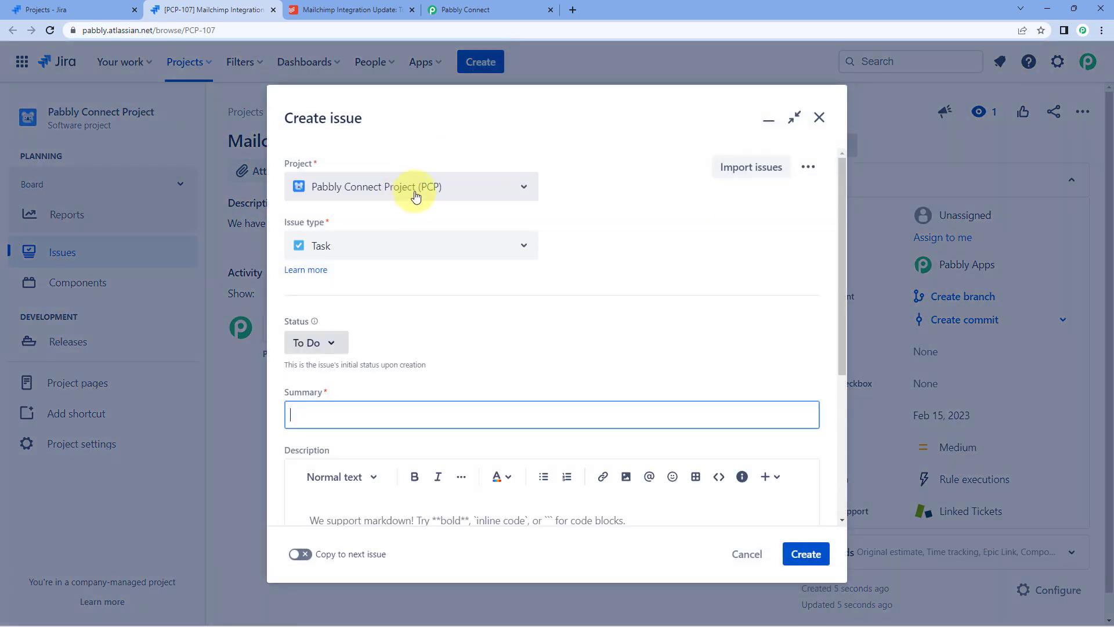
pyautogui.click(334, 238)
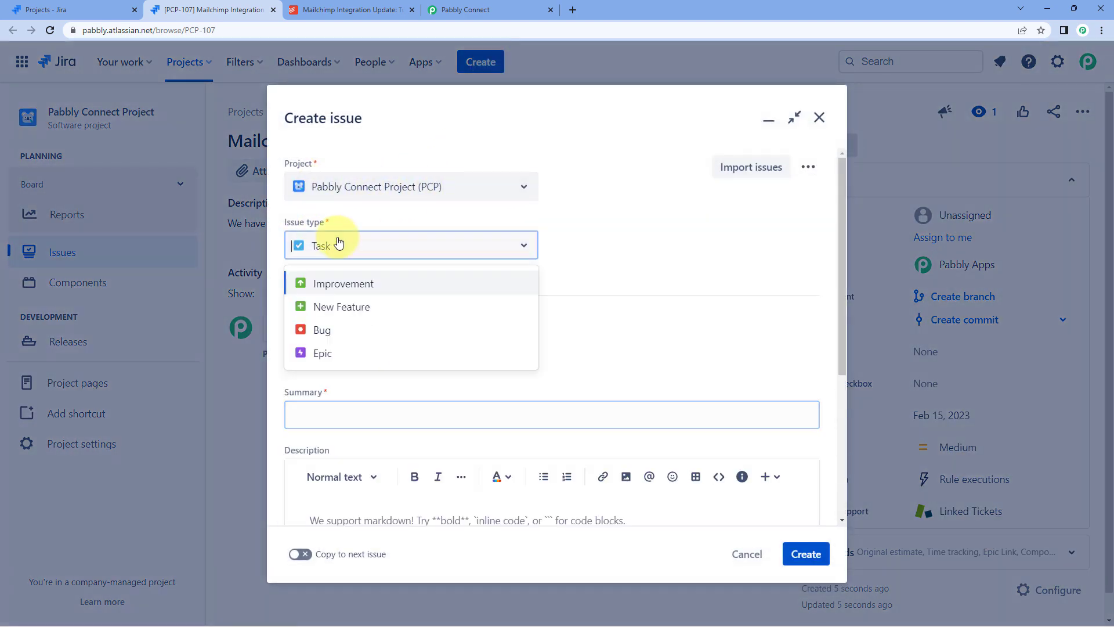
pyautogui.click(372, 242)
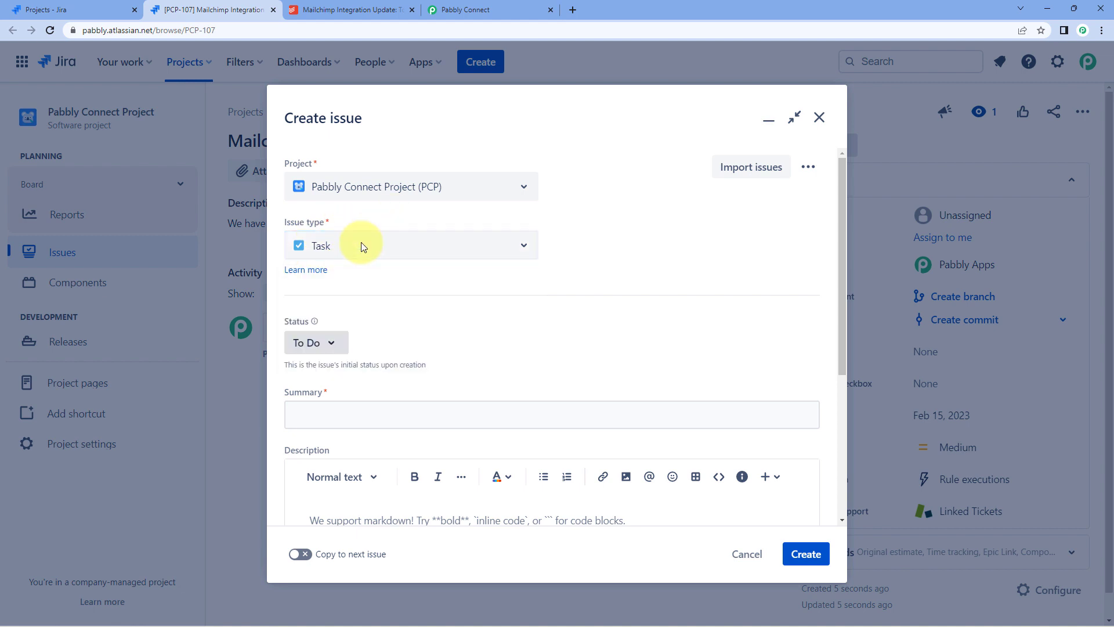
pyautogui.scroll(-1, 368, 348)
pyautogui.click(327, 285)
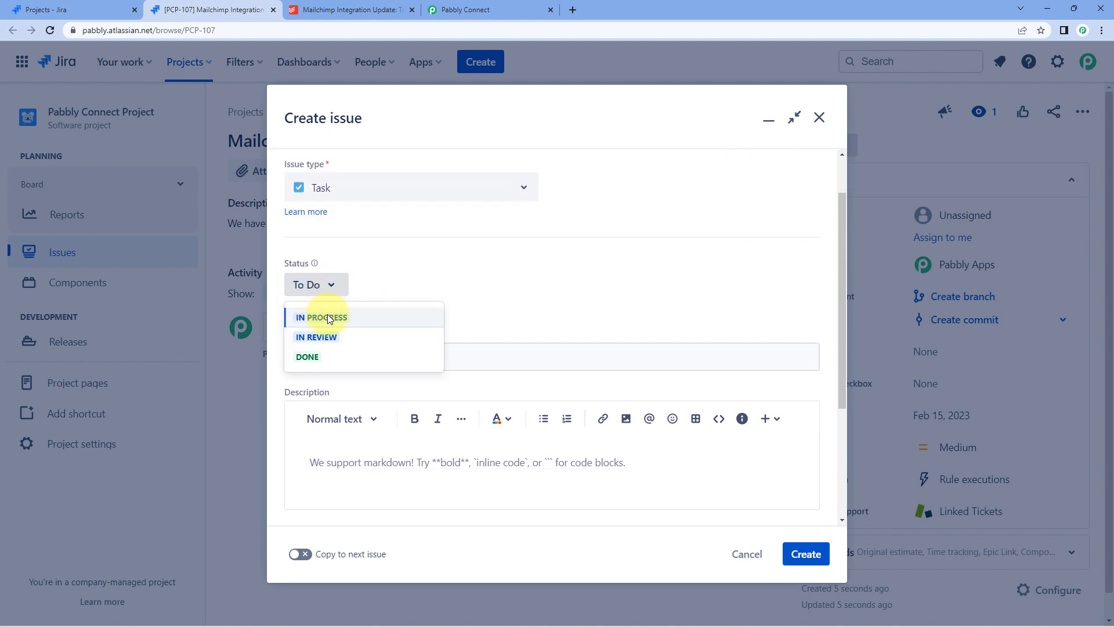
pyautogui.click(370, 286)
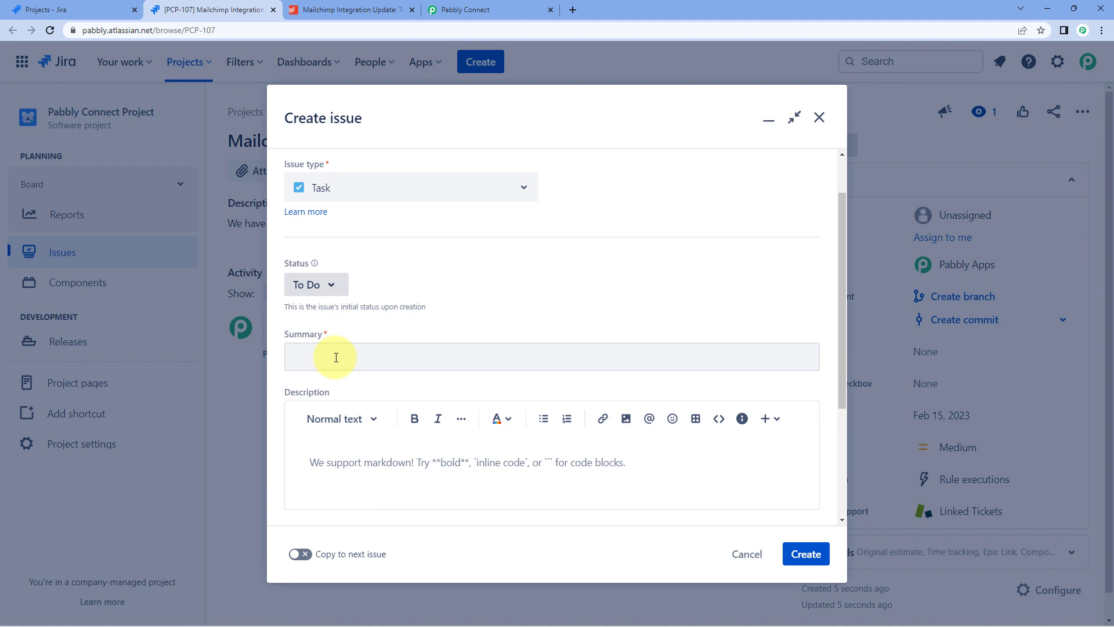
# Step: Set the new issue's status to In Progress, with summary "Real-Time Test" and description "We are testing this automation in real-time."
pyautogui.click(316, 284)
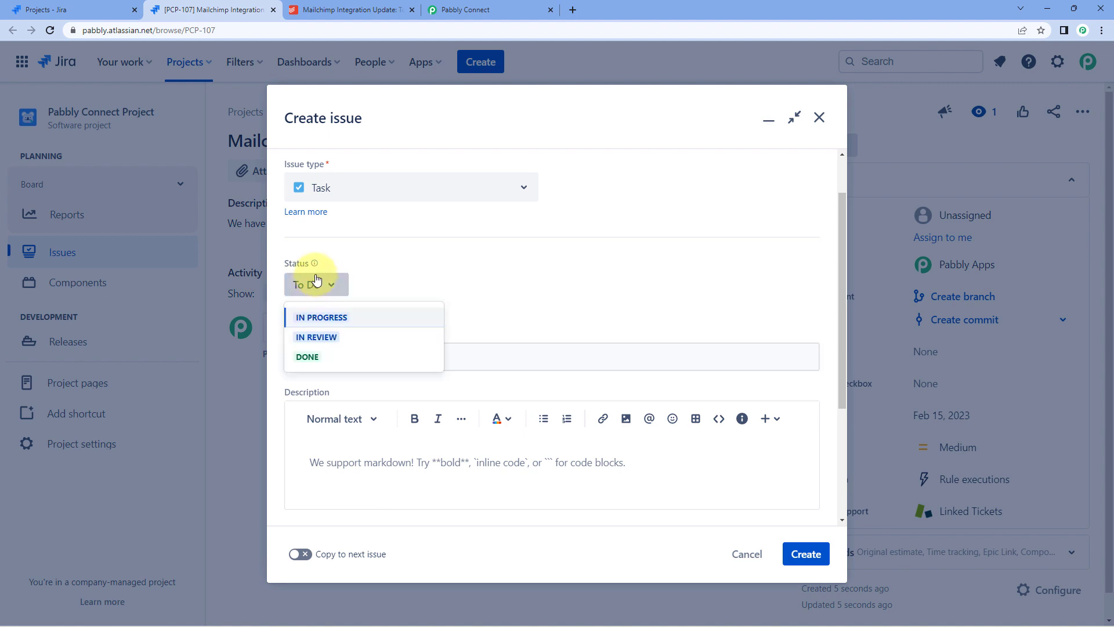
pyautogui.click(330, 318)
pyautogui.click(354, 349)
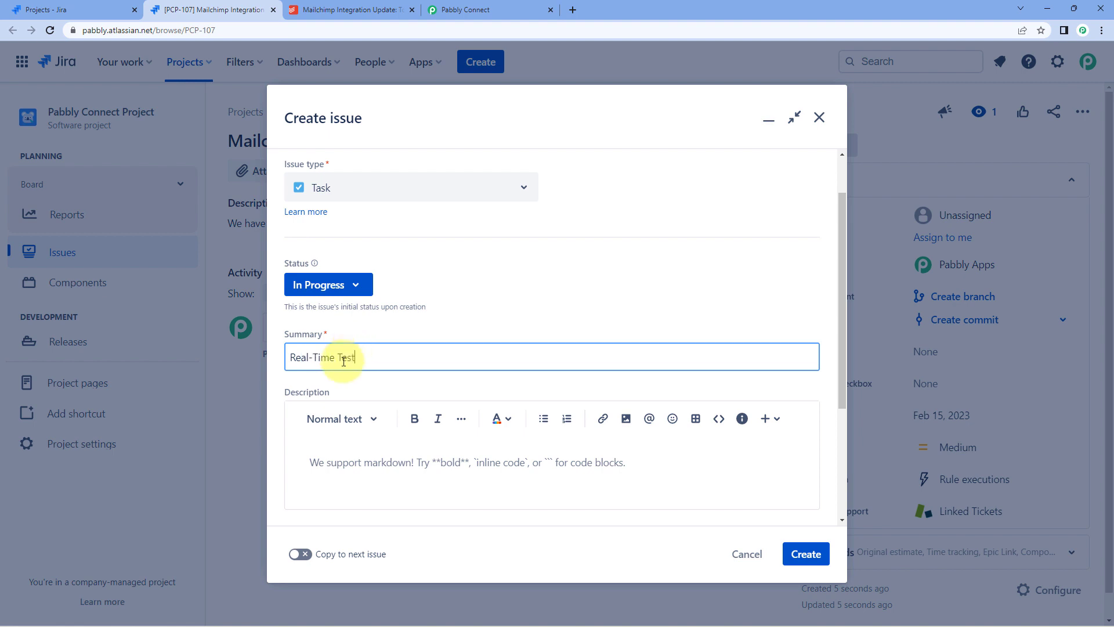
pyautogui.click(344, 461)
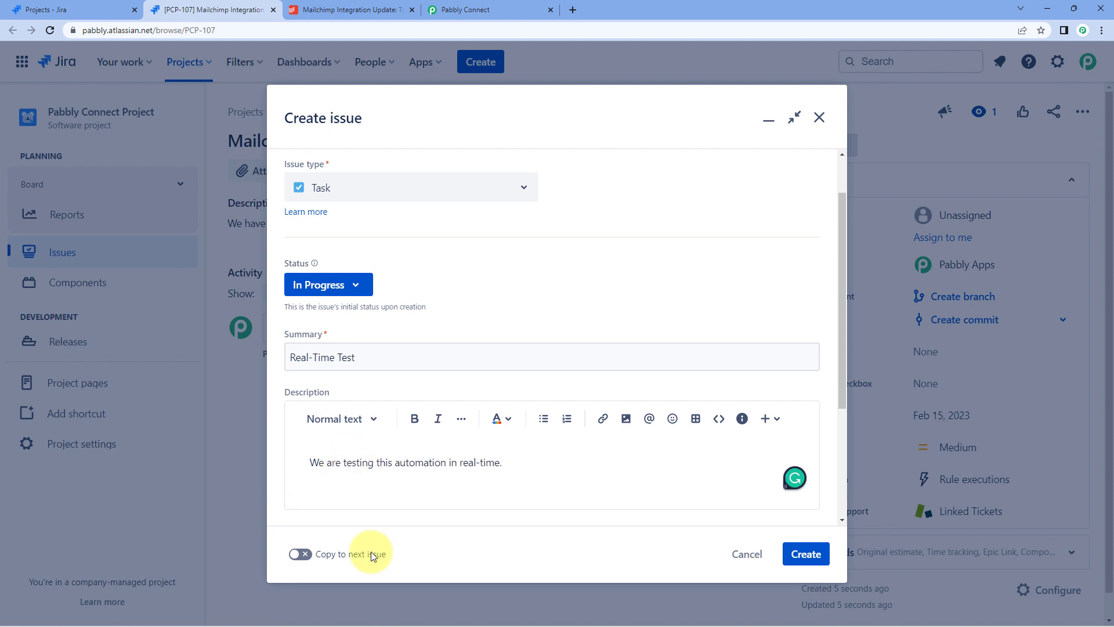
# Step: Set the new issue's due date to 2/17/2023
pyautogui.scroll(-3, 540, 429)
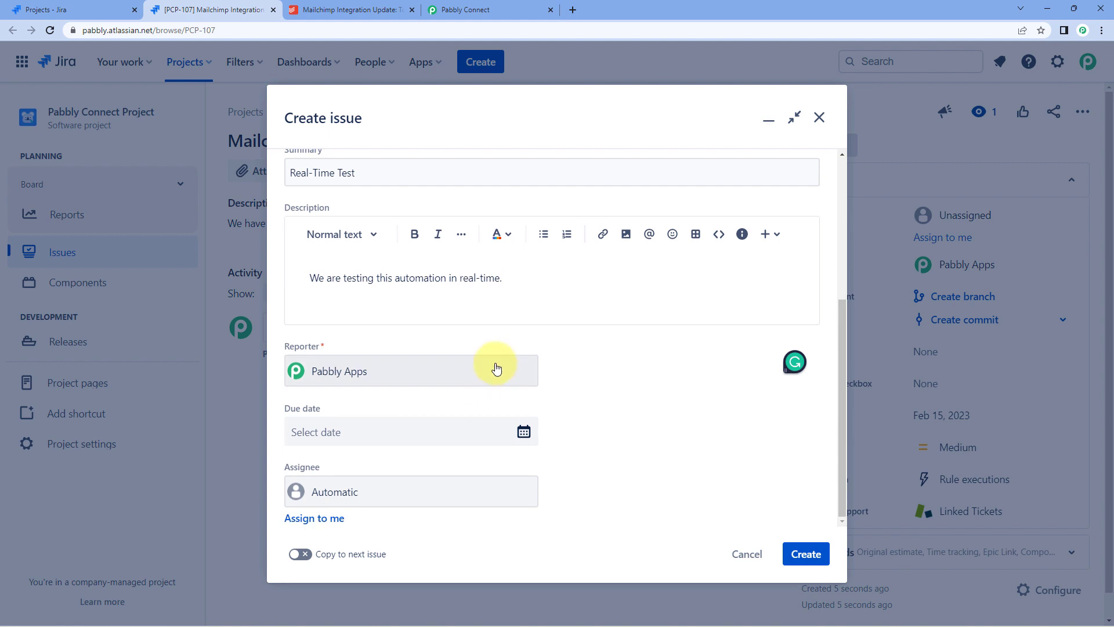
pyautogui.click(525, 430)
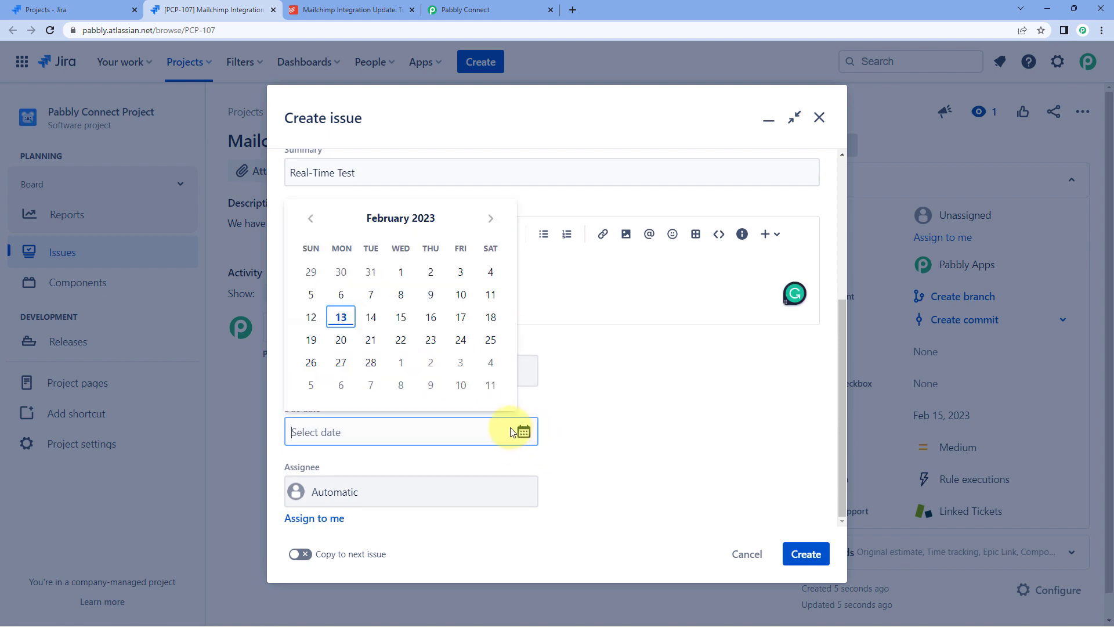
pyautogui.click(466, 318)
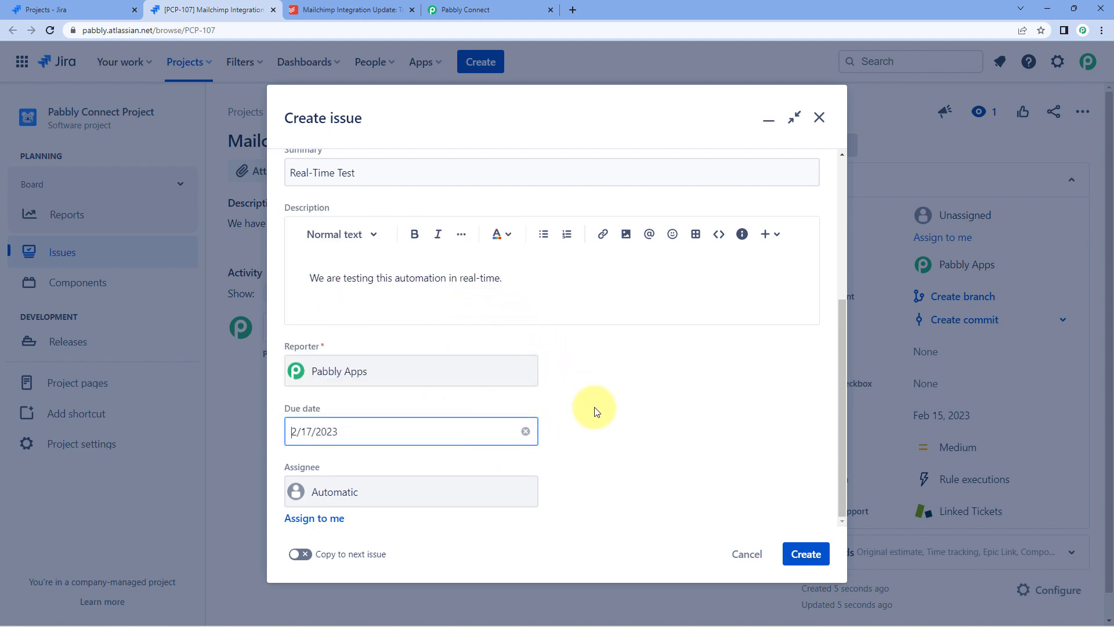
# Step: Review the filled-in fields, create the Real-Time Test issue and open it
pyautogui.scroll(5, 595, 411)
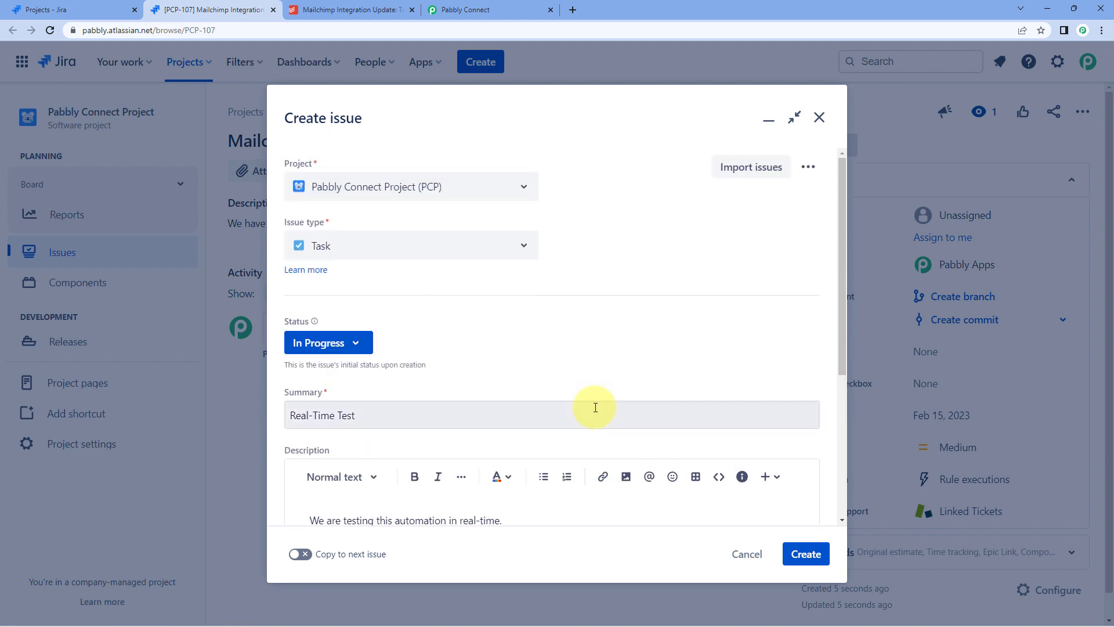
pyautogui.scroll(-4, 649, 320)
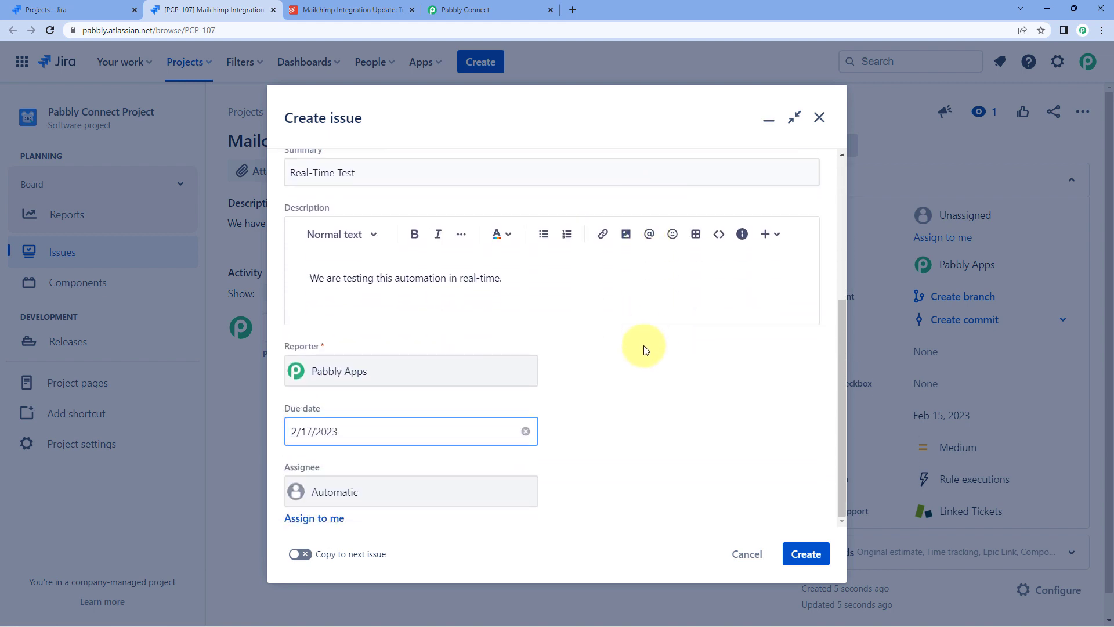
pyautogui.scroll(5, 648, 322)
pyautogui.scroll(-4, 646, 353)
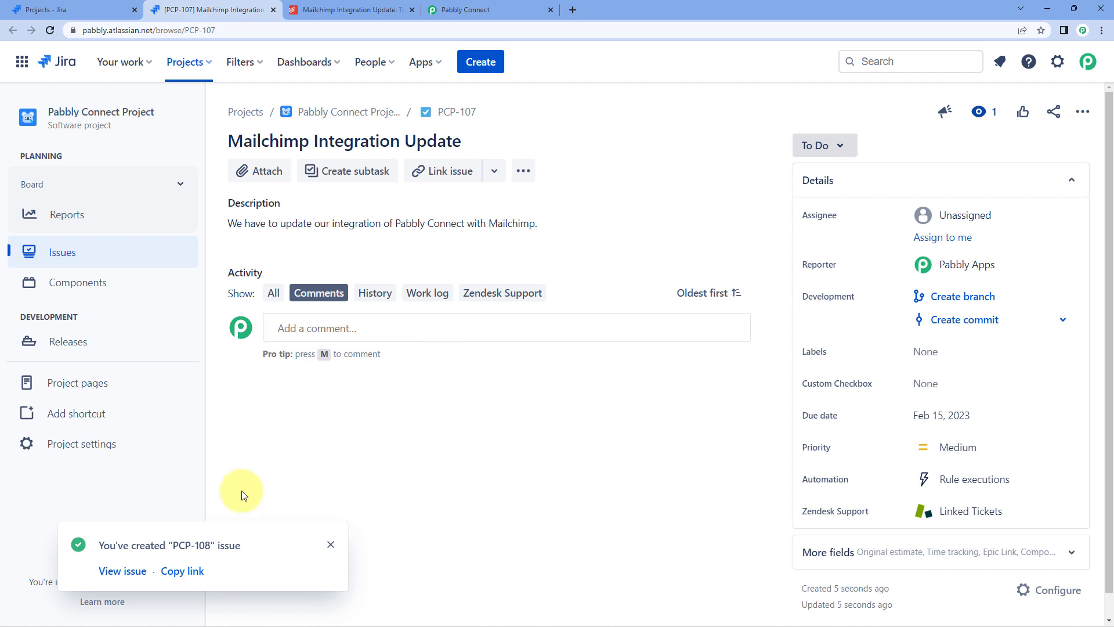
pyautogui.click(135, 570)
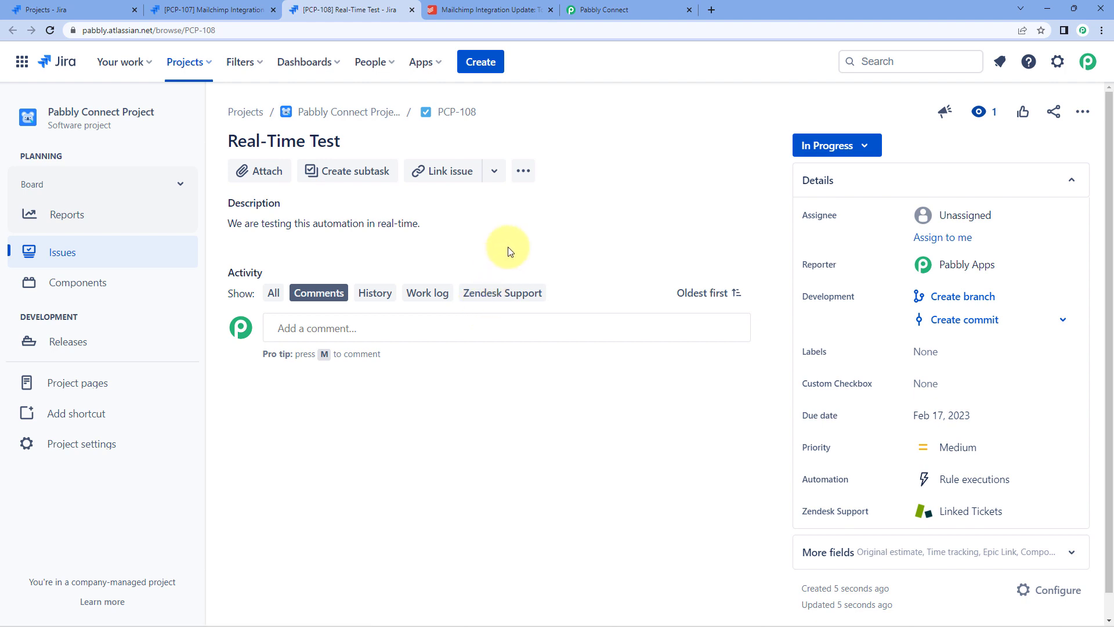
# Step: Switch to Todoist and open the Real-Time Test task under Jira Tasks to check its description, colour and status
pyautogui.click(490, 10)
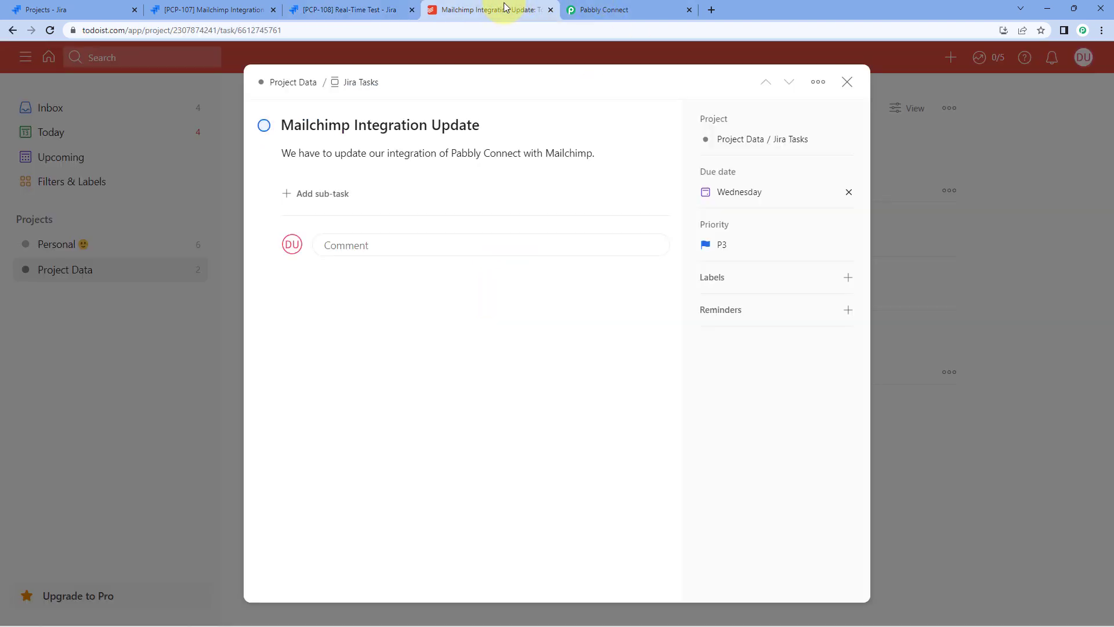
pyautogui.click(214, 126)
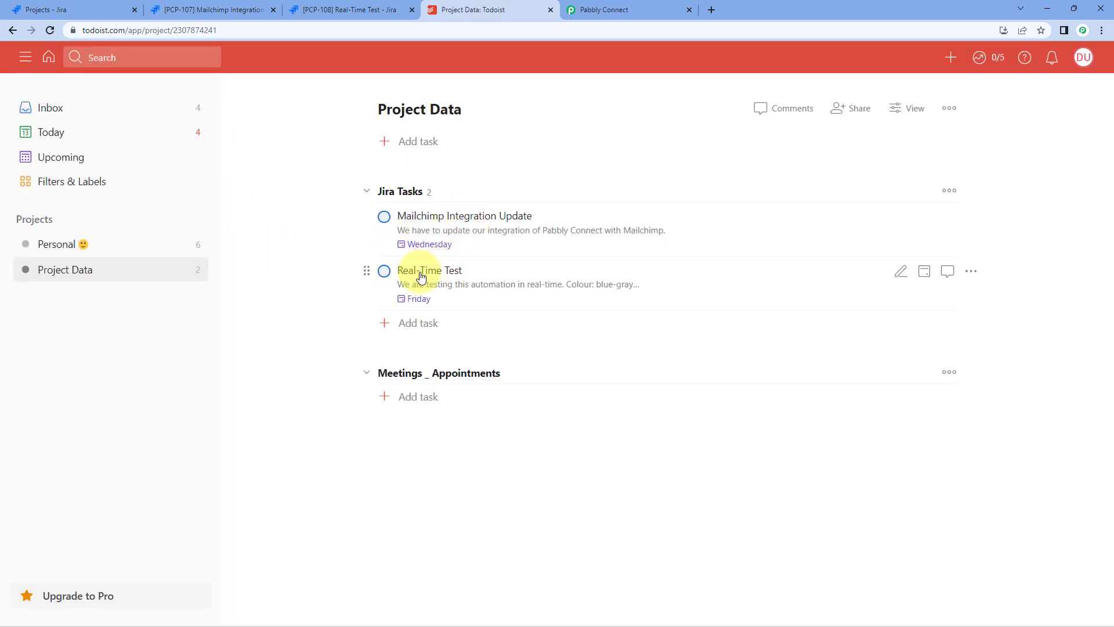
pyautogui.click(432, 275)
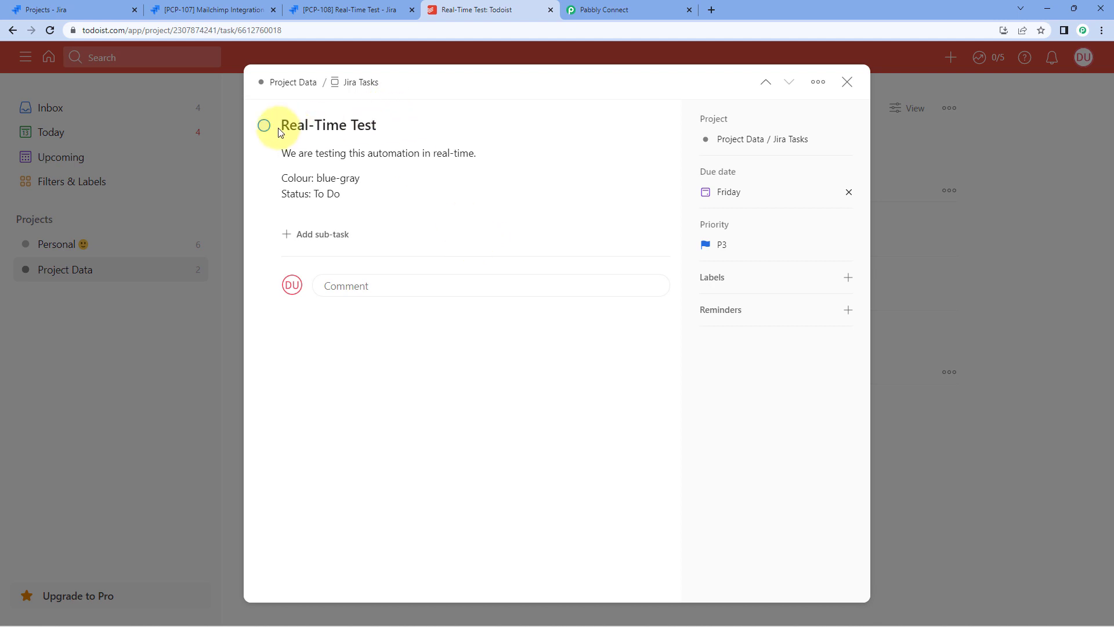
pyautogui.moveTo(280, 152); pyautogui.dragTo(484, 152)
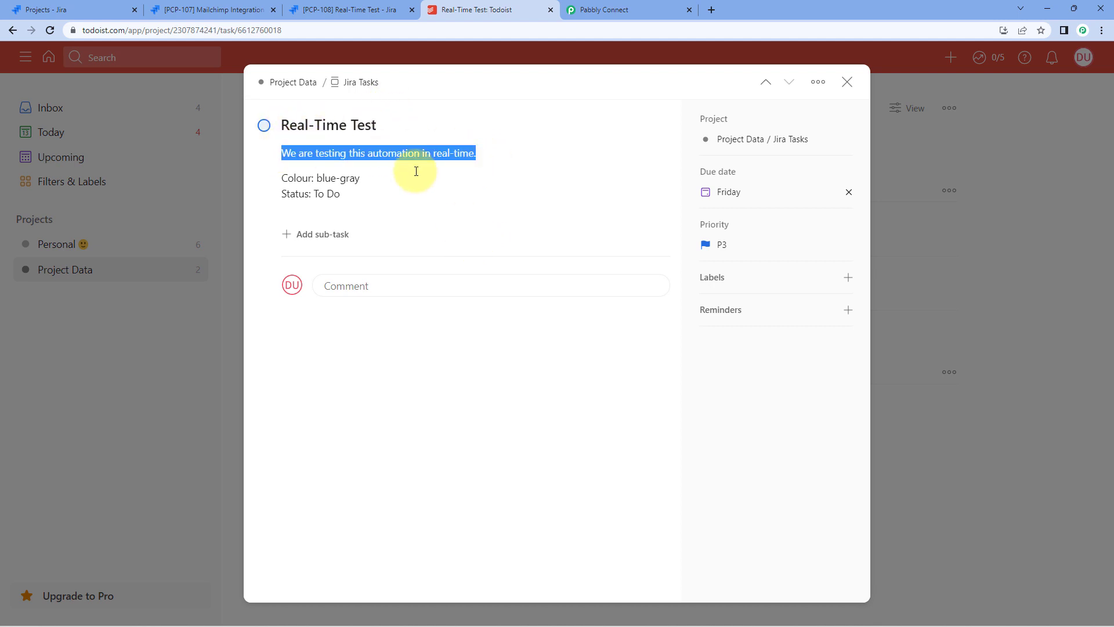
pyautogui.click(325, 178)
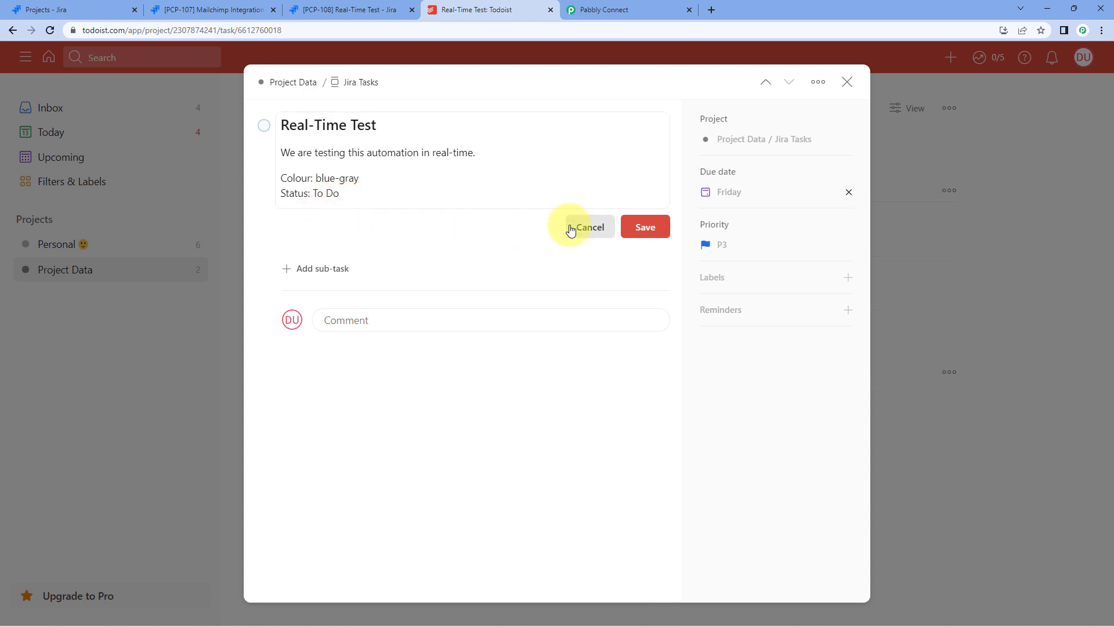
pyautogui.click(568, 229)
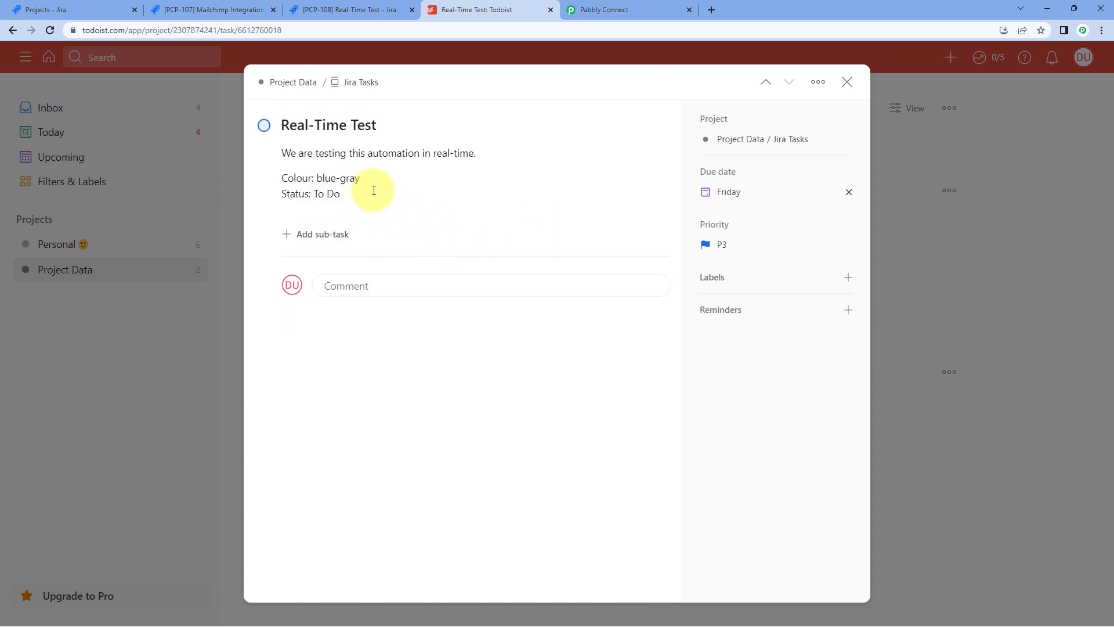
# Step: Switch to Pabbly Connect, expand the Jira trigger and look through the issue fields in its received webhook response
pyautogui.click(577, 10)
pyautogui.scroll(-3, 542, 219)
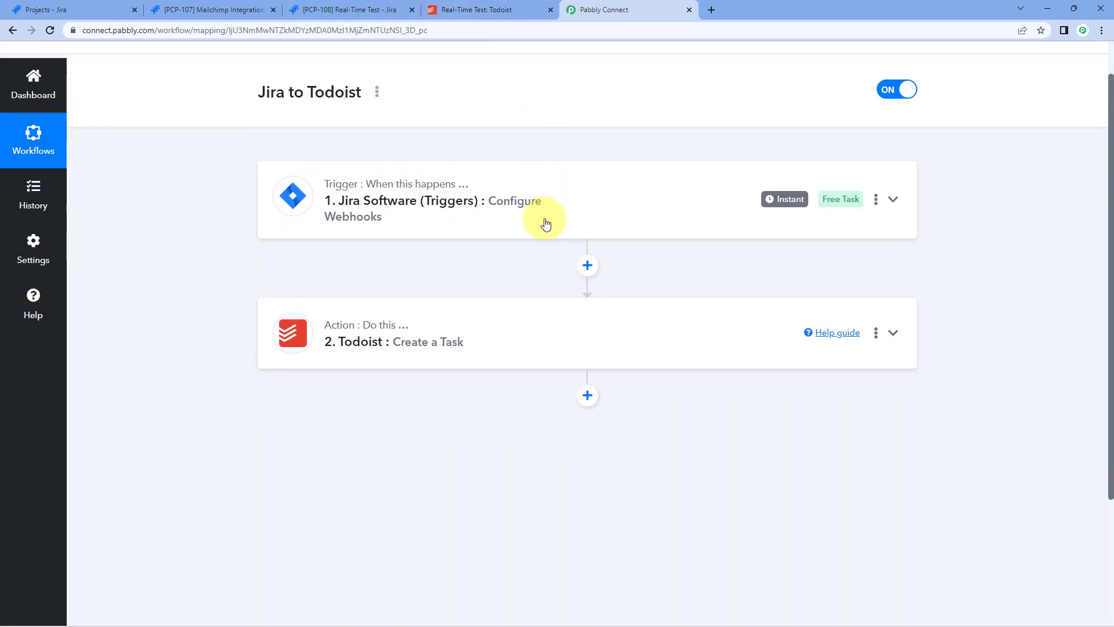
pyautogui.click(547, 108)
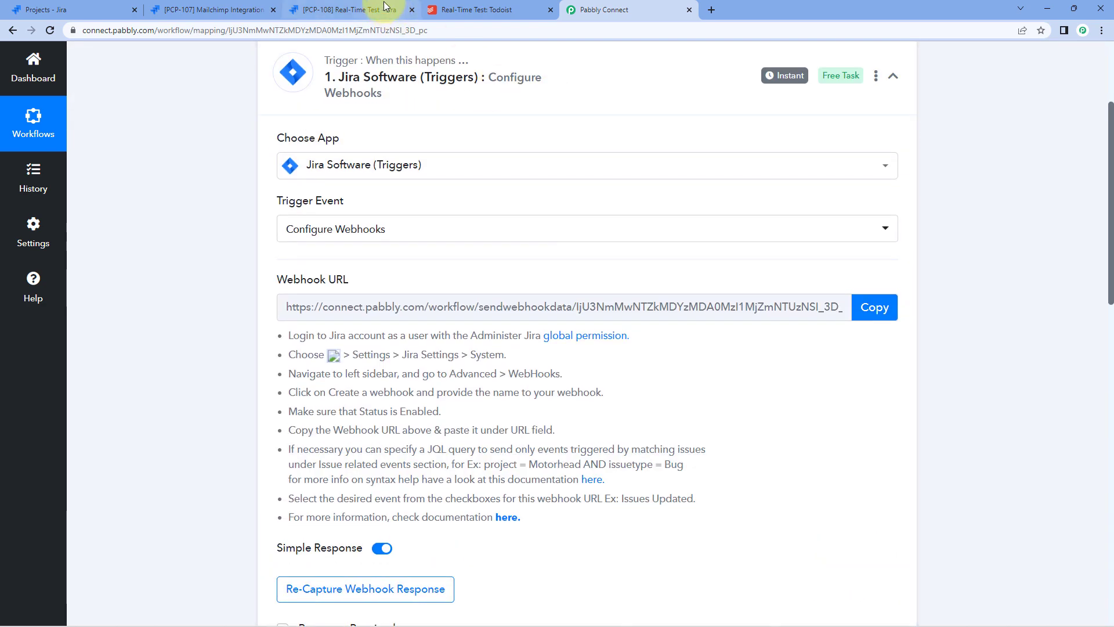
pyautogui.click(395, 10)
pyautogui.click(609, 9)
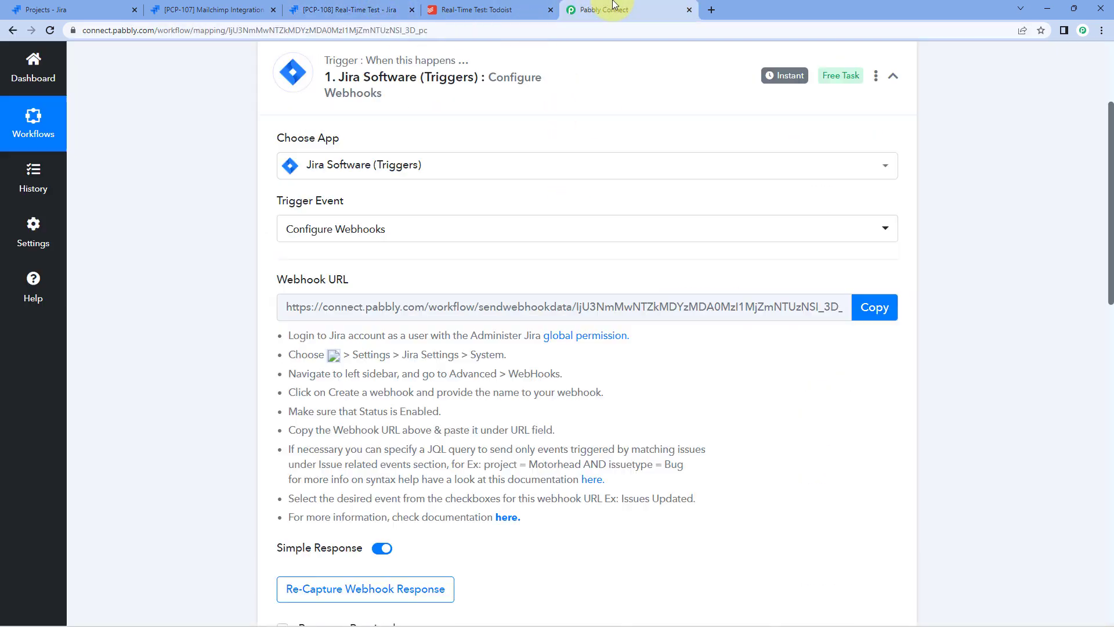
pyautogui.scroll(-9, 462, 189)
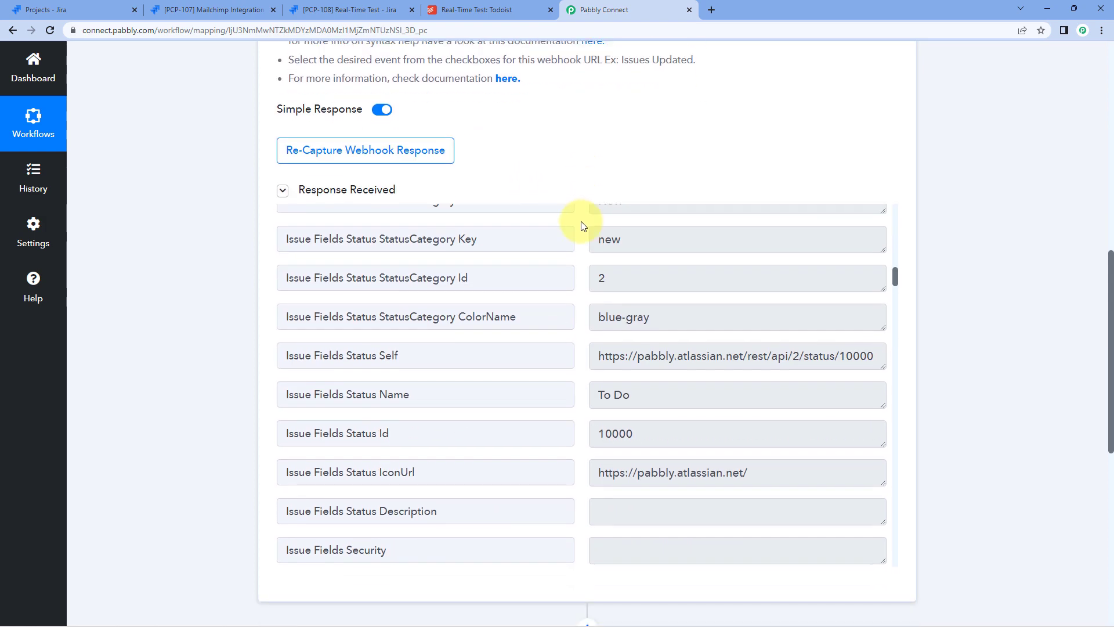
pyautogui.scroll(-15, 586, 258)
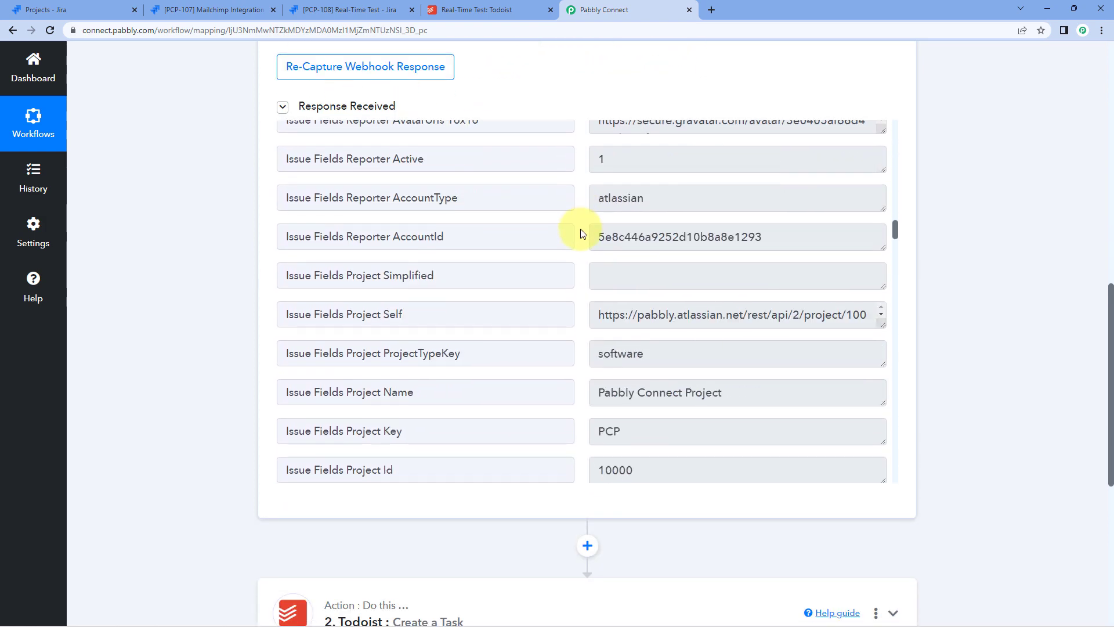
pyautogui.scroll(-3, 583, 238)
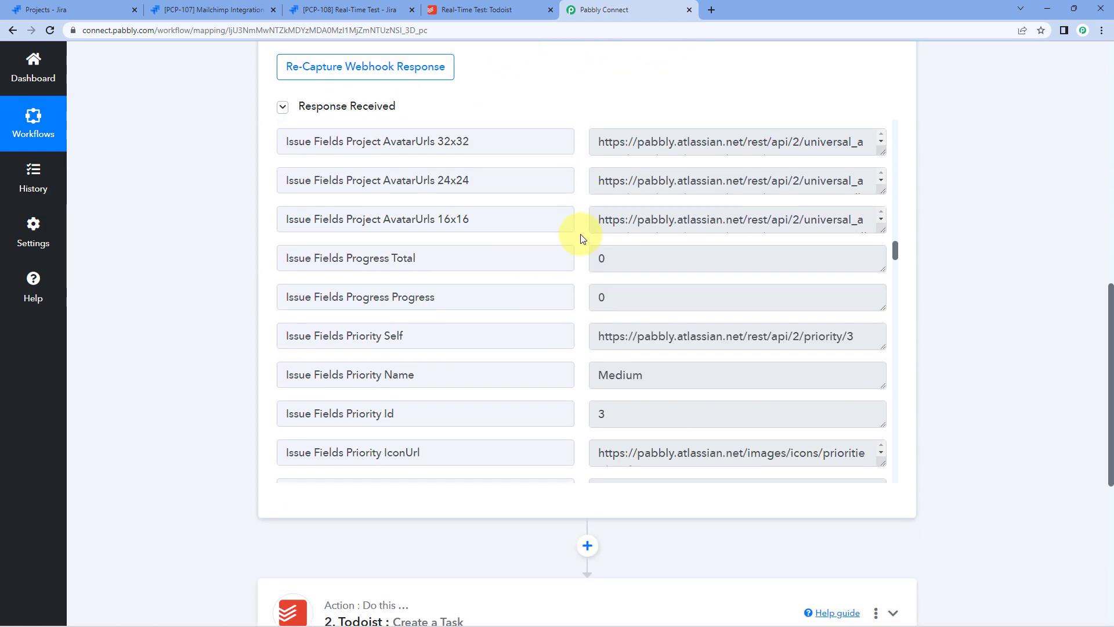
pyautogui.scroll(-10, 582, 238)
pyautogui.scroll(-5, 603, 273)
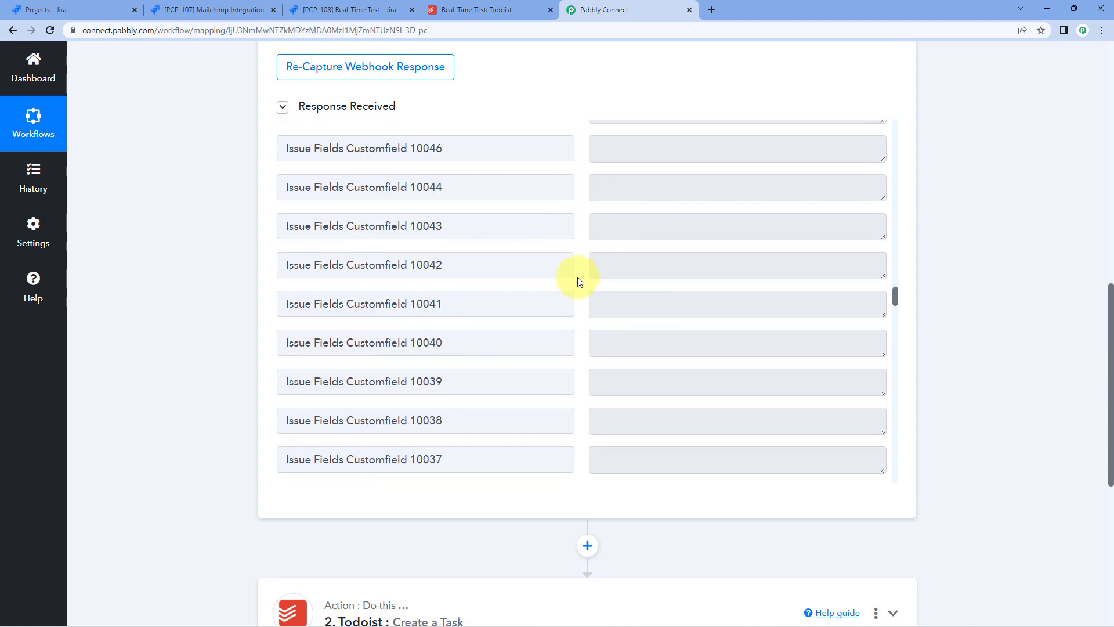
pyautogui.scroll(-3, 577, 281)
pyautogui.scroll(-7, 169, 279)
# Step: Expand the Todoist Create a Task action to recheck its content and description mappings, and collapse it again
pyautogui.click(381, 208)
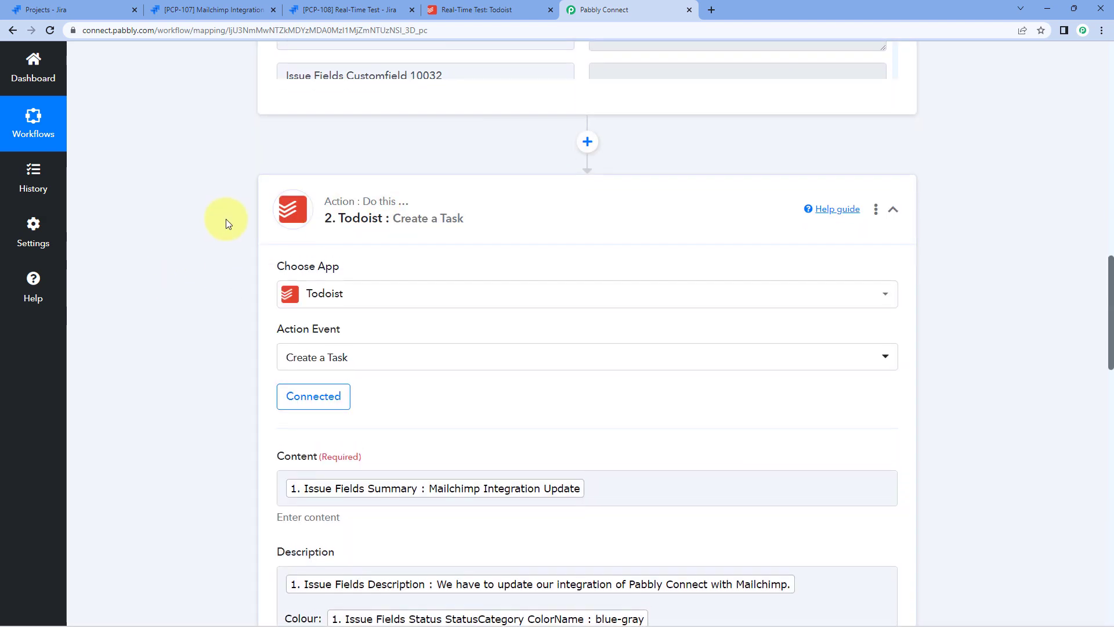
pyautogui.scroll(-4, 225, 218)
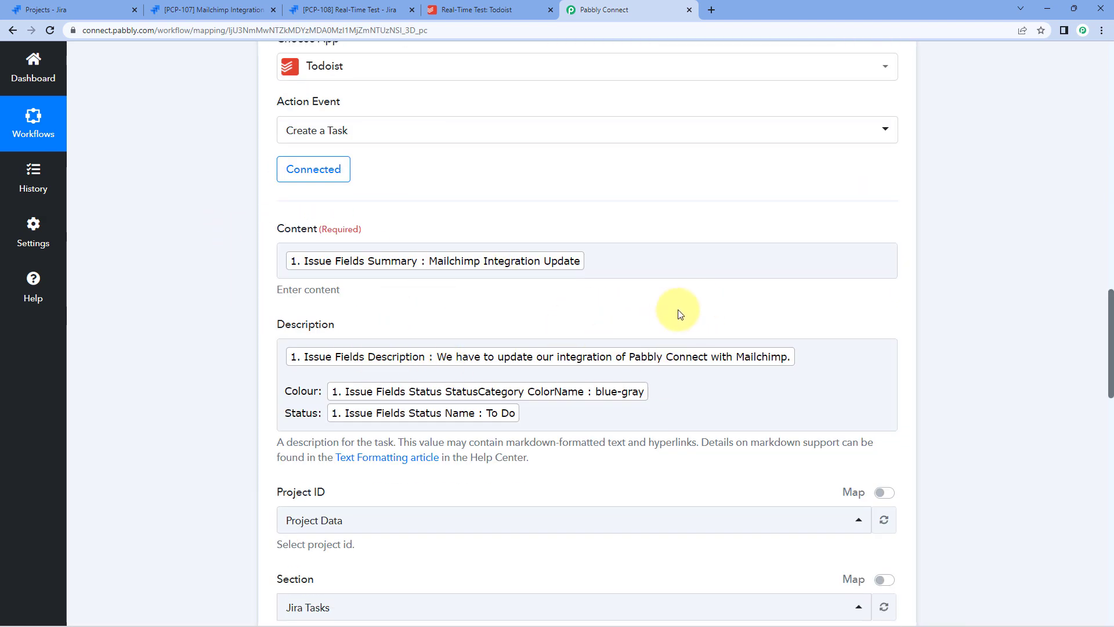
pyautogui.scroll(5, 681, 293)
pyautogui.click(684, 273)
# Step: Collapse the Jira trigger and return to the Jira to Todoist workflow's outline
pyautogui.scroll(10, 990, 206)
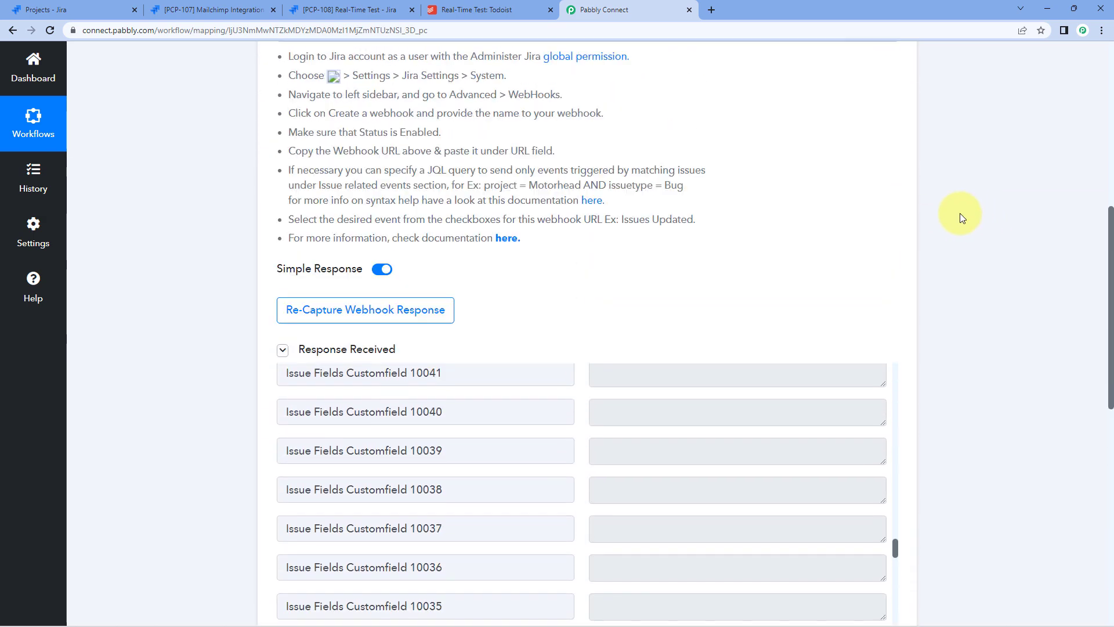
pyautogui.scroll(6, 960, 214)
pyautogui.scroll(1, 638, 149)
pyautogui.click(590, 178)
pyautogui.scroll(1, 560, 139)
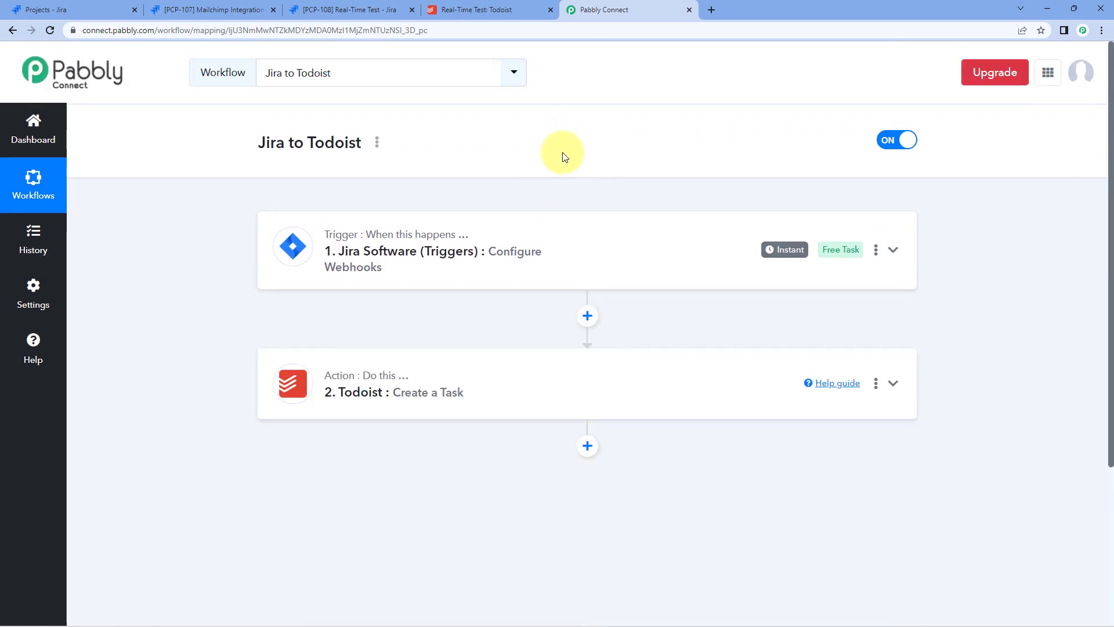